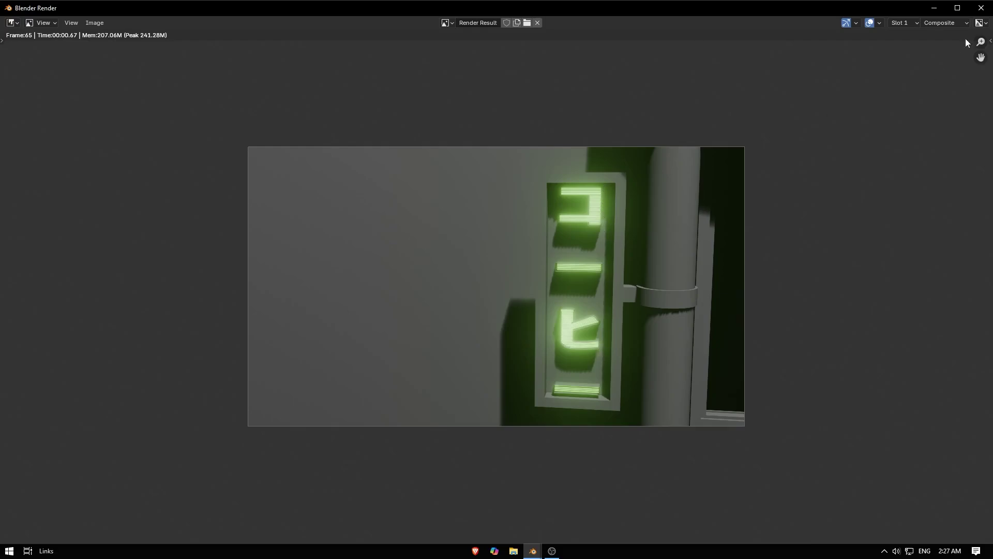
# Close the render window and delete the old sign's clamp ring, frame, Japanese lettering and neon curve.
pyautogui.click(981, 8)
pyautogui.click(599, 266)
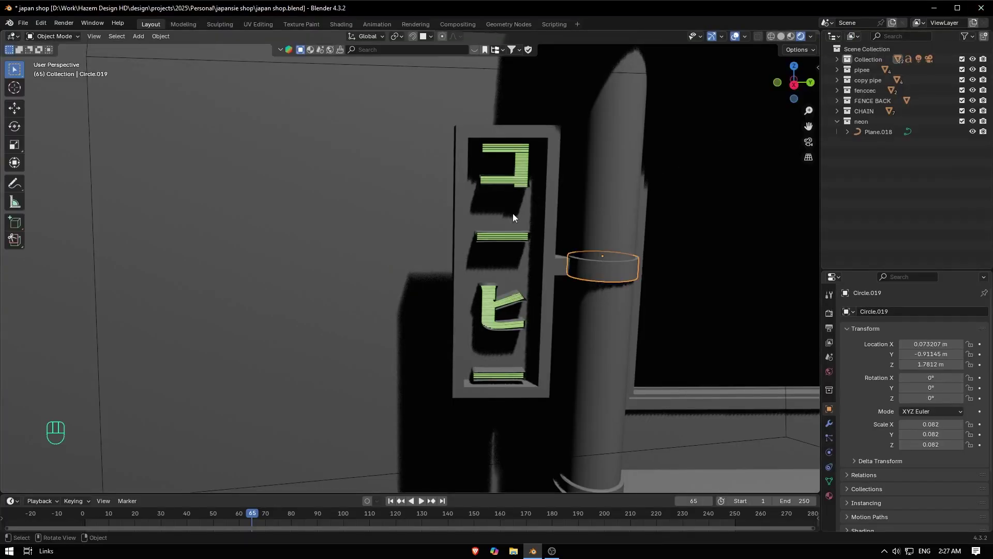
pyautogui.press('z')
pyautogui.keyDown('shift'); pyautogui.click(548, 264); pyautogui.keyUp('shift')
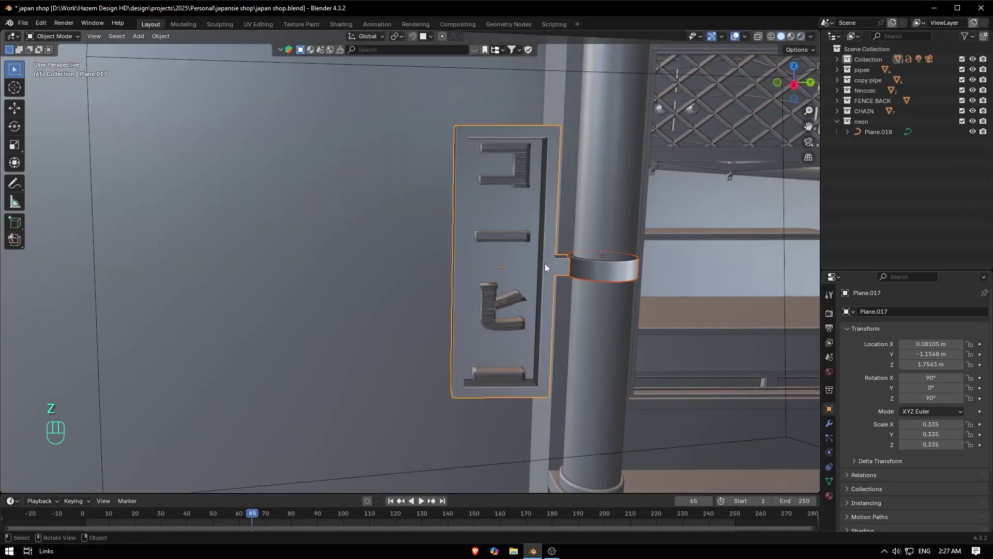
pyautogui.press('Delete')
pyautogui.click(517, 169)
pyautogui.press('Delete')
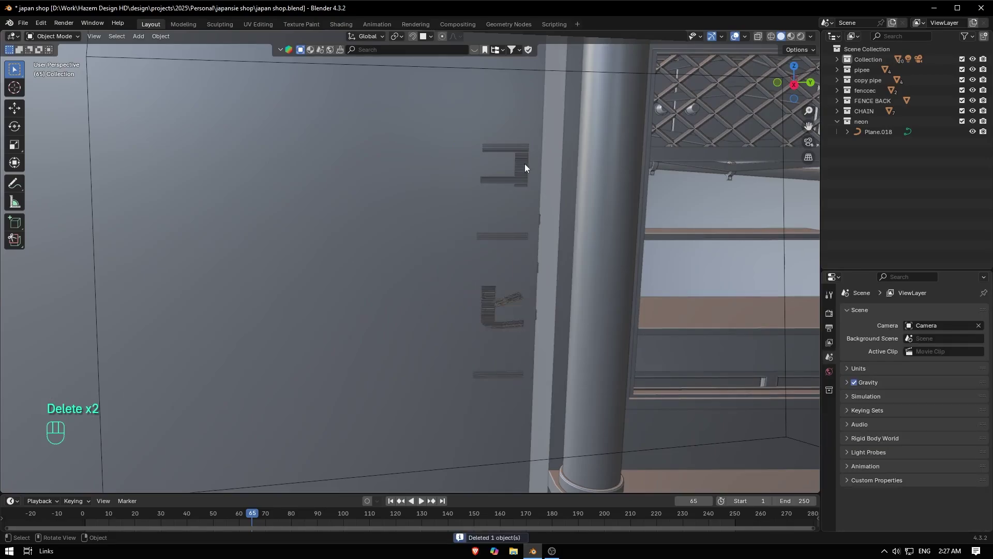
pyautogui.click(525, 167)
pyautogui.press('Delete')
# Add one centred horizontal loop cut to the shop's round front pole on the negative Y side.
pyautogui.moveTo(564, 194); pyautogui.dragTo(516, 271, button='middle')
pyautogui.click(584, 241)
pyautogui.press('Tab')
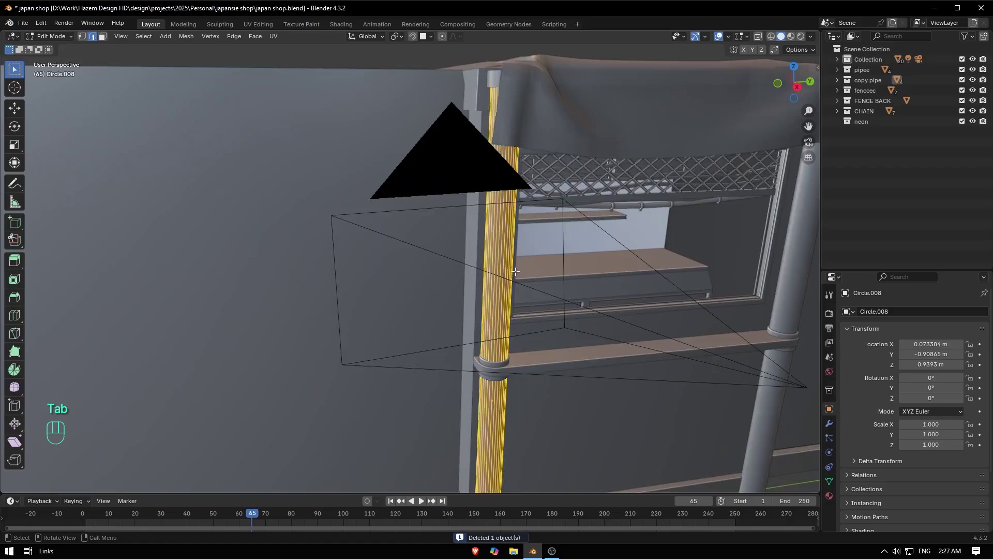
pyautogui.scroll(3, 516, 271)
pyautogui.hotkey('ctrl', 'r')
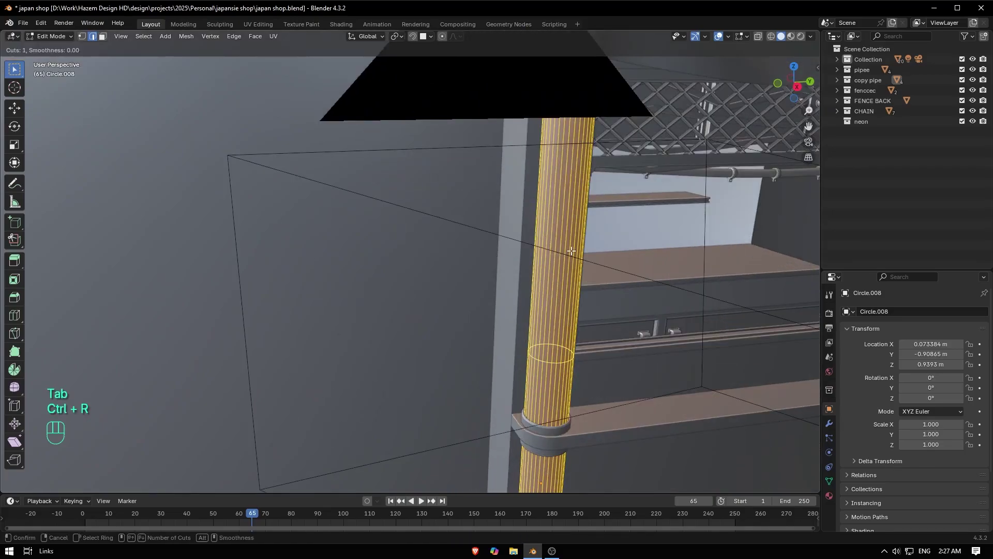
pyautogui.click(571, 251)
pyautogui.rightClick(571, 251)
pyautogui.hotkey('shift', 'd')
pyautogui.click(583, 340)
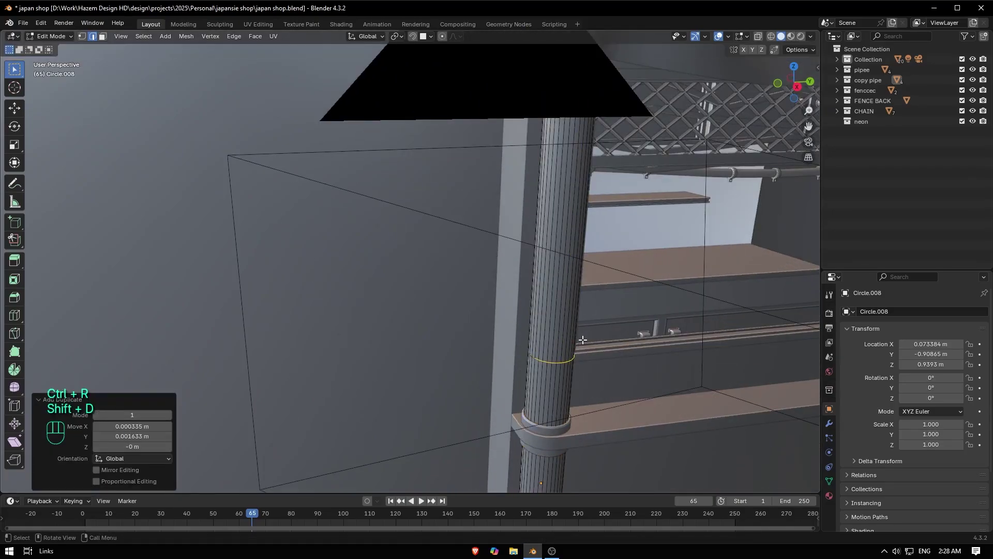
pyautogui.hotkey('ctrl', 'z')
# Duplicate the pole's new edge loop in place and separate the copy into its own object.
pyautogui.hotkey('shift', 'd')
pyautogui.rightClick(583, 340)
pyautogui.press('p')
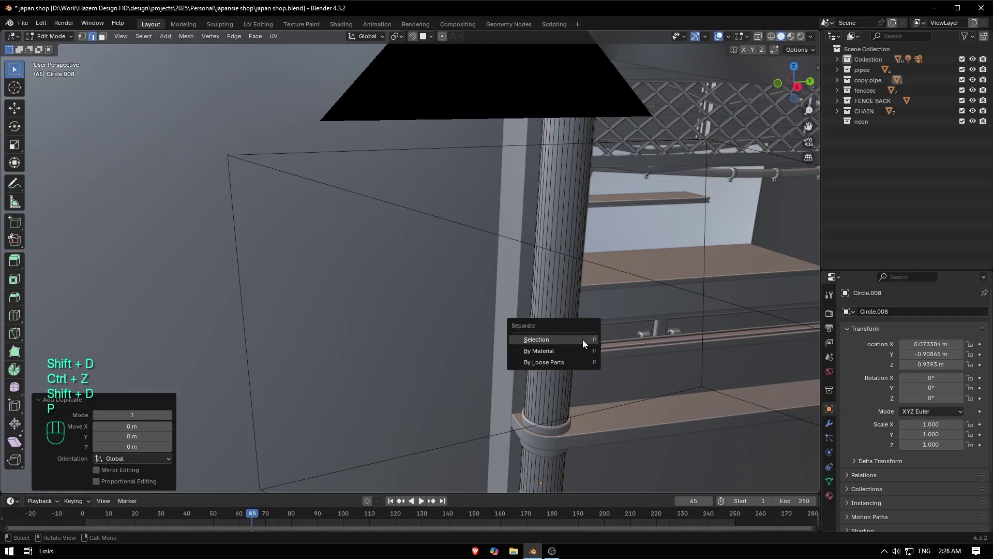
pyautogui.click(583, 341)
pyautogui.press('Tab')
# Move the separated ring about 0.35 m up the pole along Z.
pyautogui.click(560, 361)
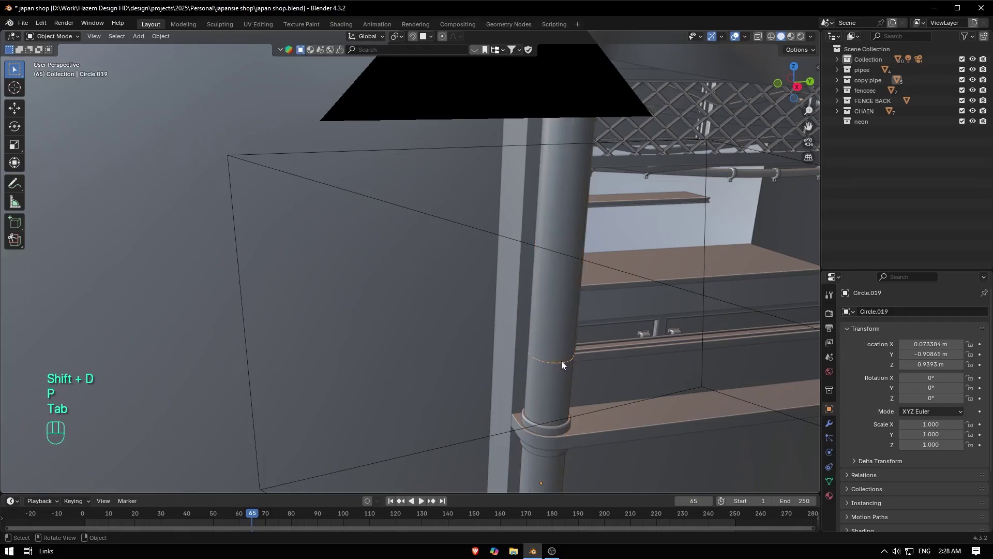
pyautogui.press('g')
pyautogui.press('z')
pyautogui.click(571, 269)
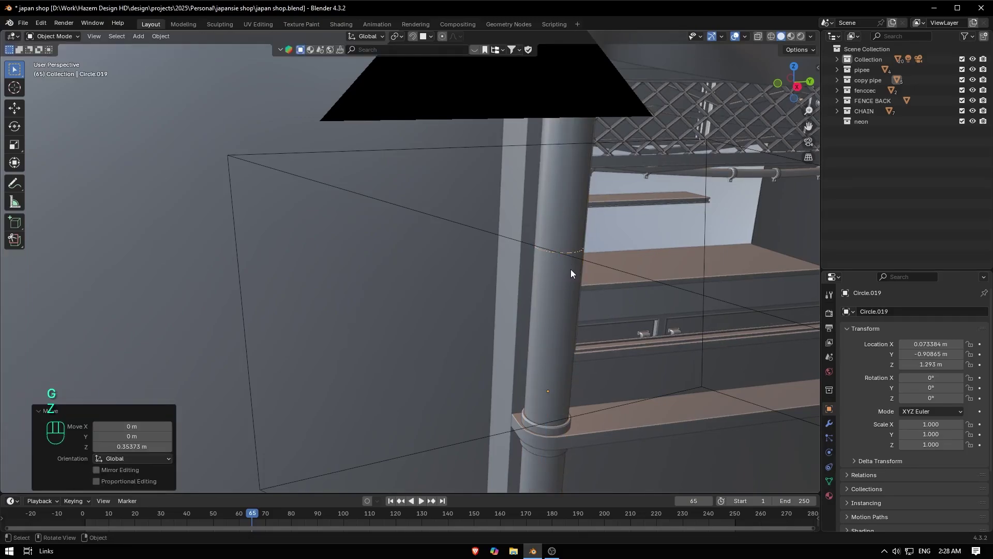
# Extrude the whole edge ring vertically by about 0.037 m to form a band around the pole.
pyautogui.press('Tab')
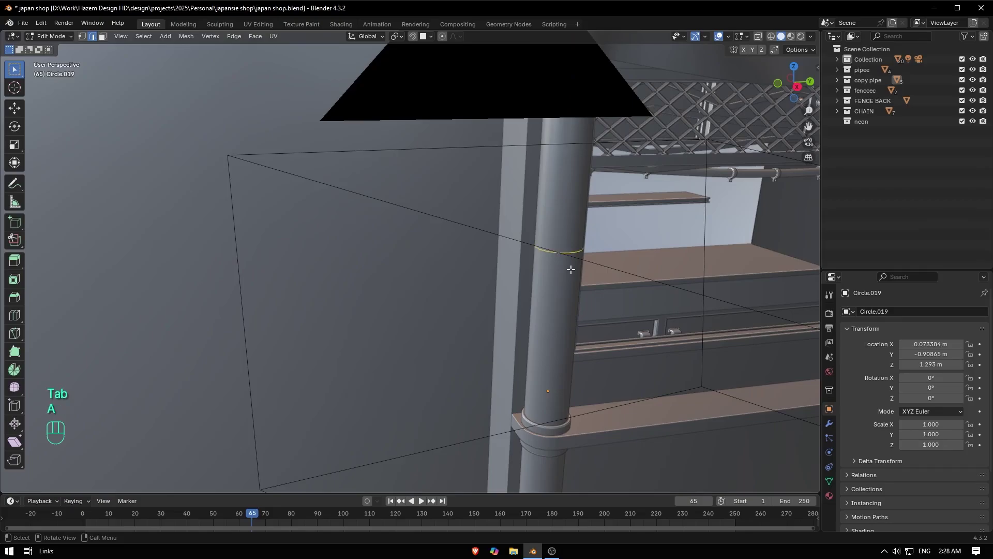
pyautogui.press('e')
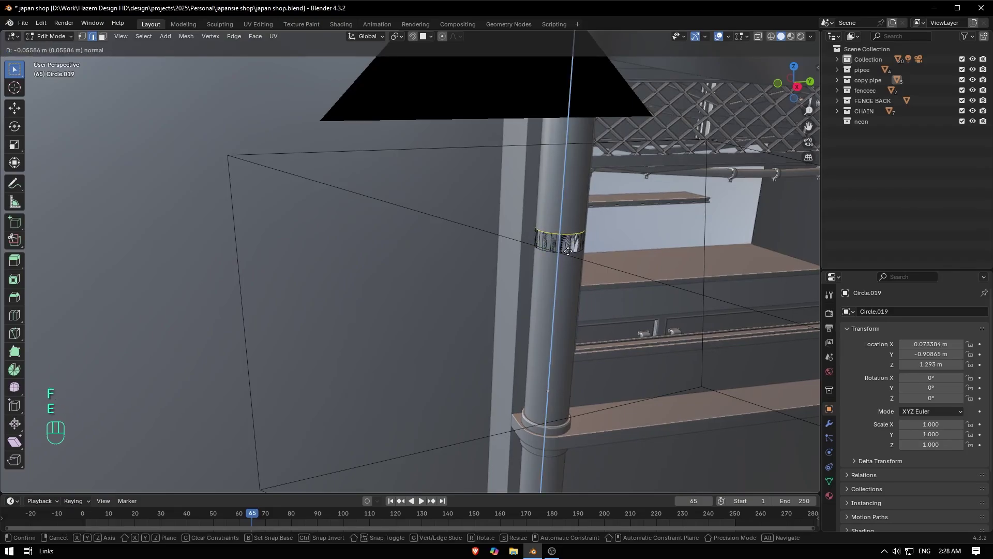
pyautogui.click(570, 256)
pyautogui.moveTo(607, 250); pyautogui.dragTo(561, 253, button='middle')
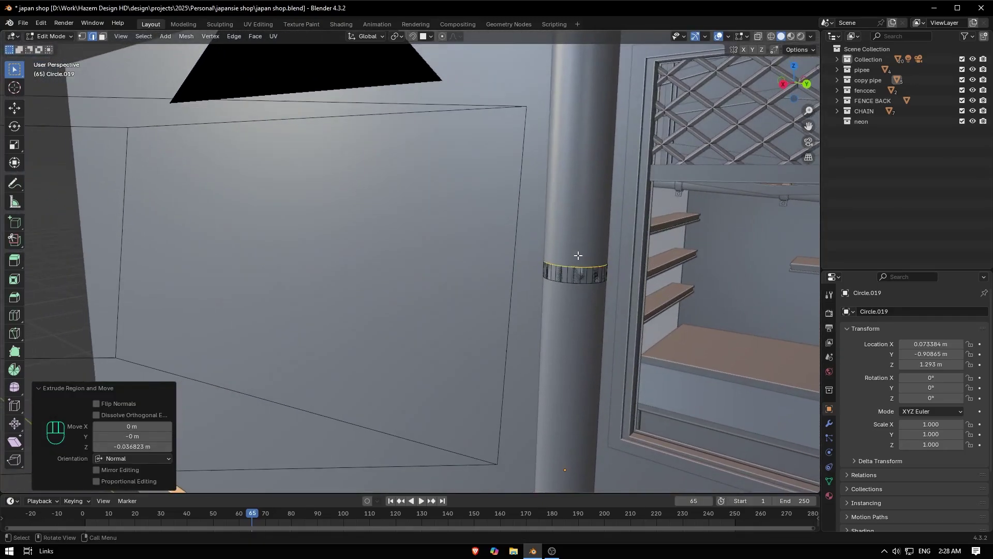
pyautogui.press('Tab')
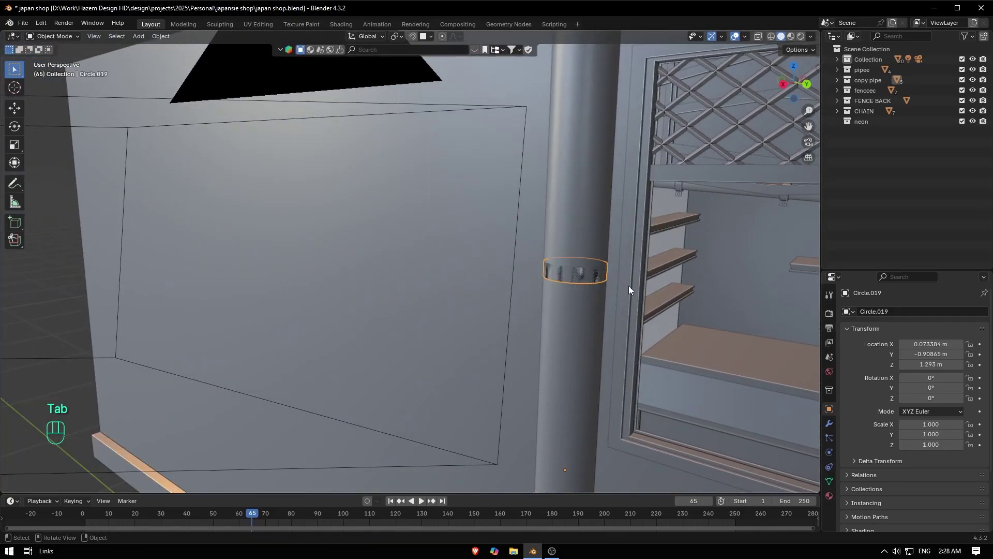
# Apply location, rotation and scale to the band and set its origin to geometry.
pyautogui.hotkey('ctrl', 'a')
pyautogui.click(607, 315)
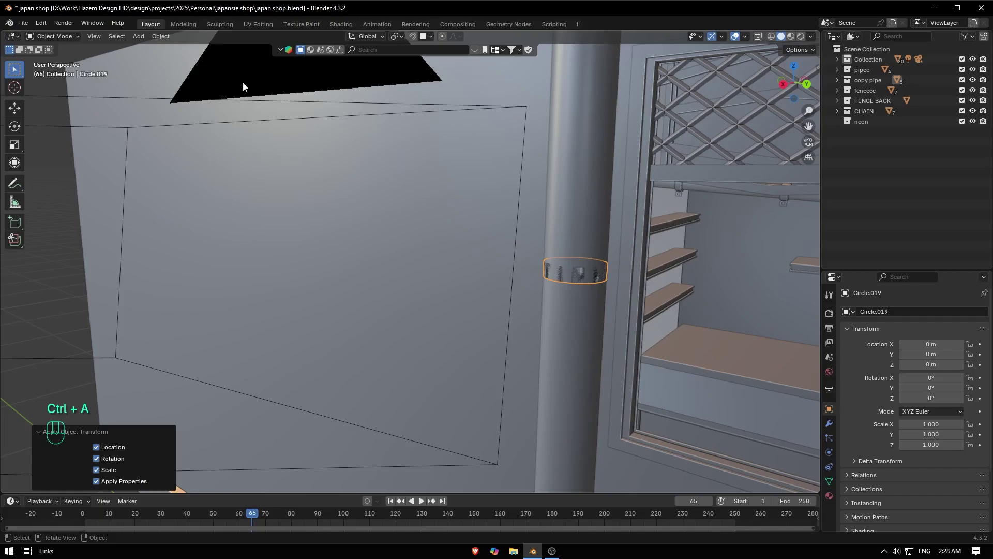
pyautogui.click(160, 36)
pyautogui.moveTo(183, 61)
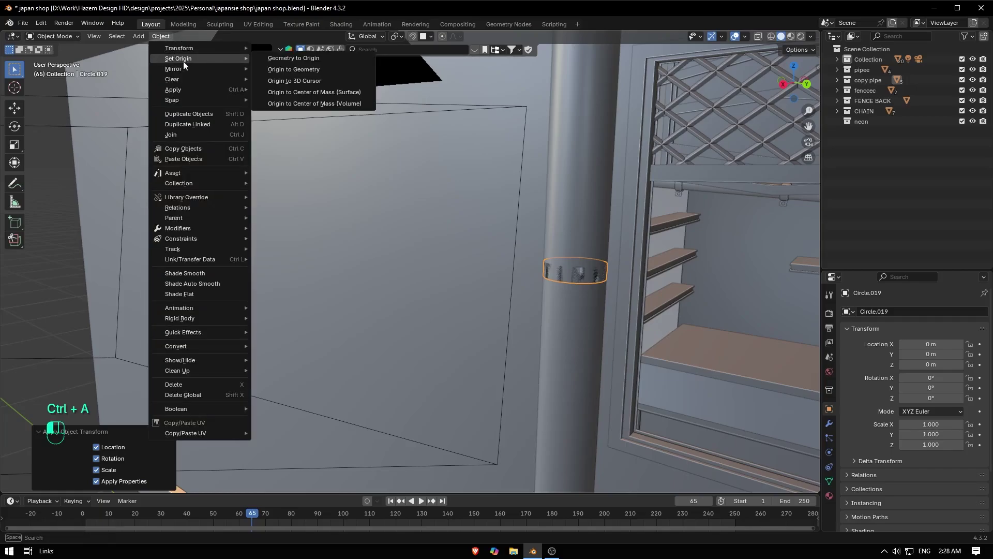
pyautogui.click(315, 70)
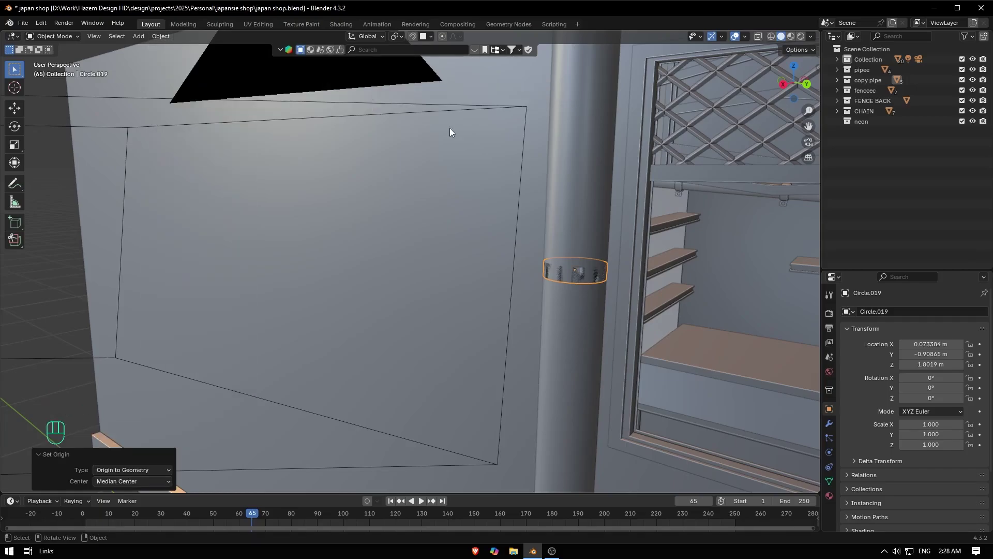
# Scale the band up uniformly to about 1.067 so it sits just outside the pole.
pyautogui.moveTo(705, 289); pyautogui.dragTo(673, 321, button='middle')
pyautogui.press('s')
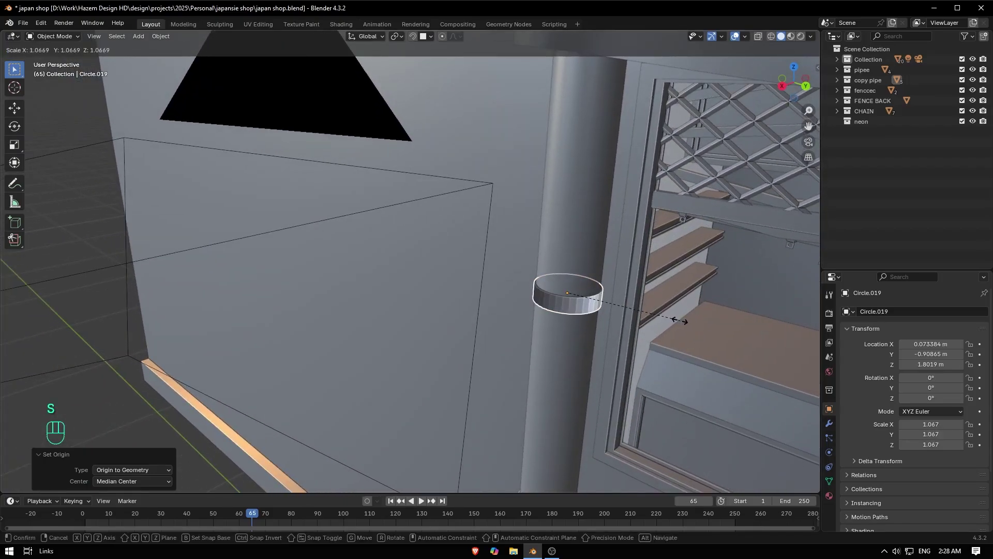
pyautogui.click(680, 321)
# Add a centred loop cut around the band and bevel it with a width of about 0.0144 m.
pyautogui.scroll(5, 680, 312)
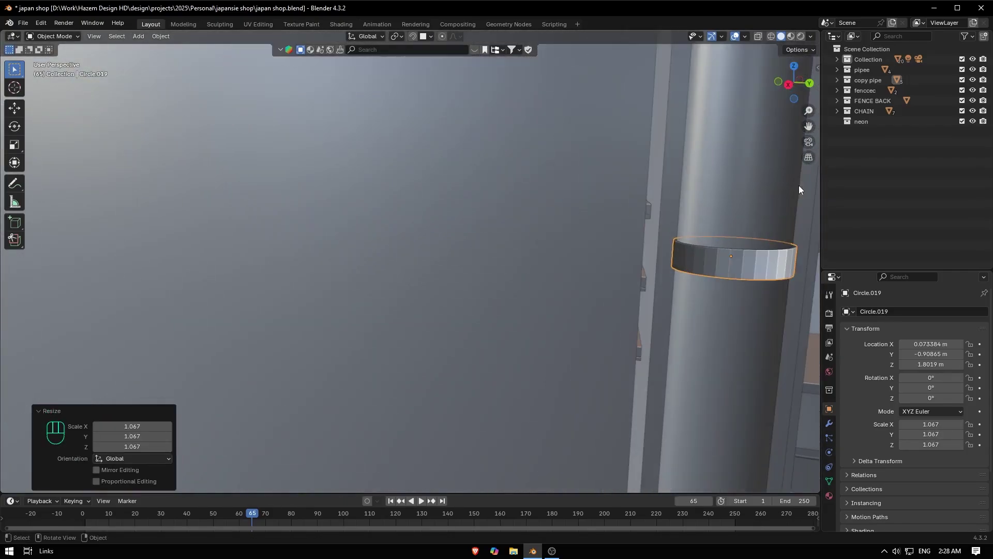
pyautogui.moveTo(806, 124); pyautogui.dragTo(569, 85)
pyautogui.scroll(2, 606, 201)
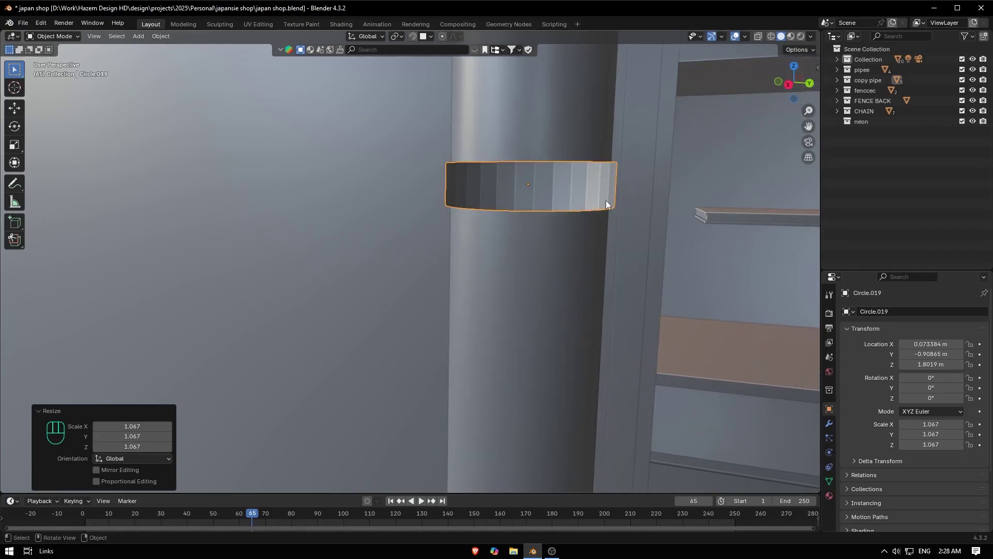
pyautogui.moveTo(606, 200); pyautogui.dragTo(610, 205, button='middle')
pyautogui.press('Tab')
pyautogui.hotkey('ctrl', 'r')
pyautogui.click(627, 191)
pyautogui.rightClick(628, 192)
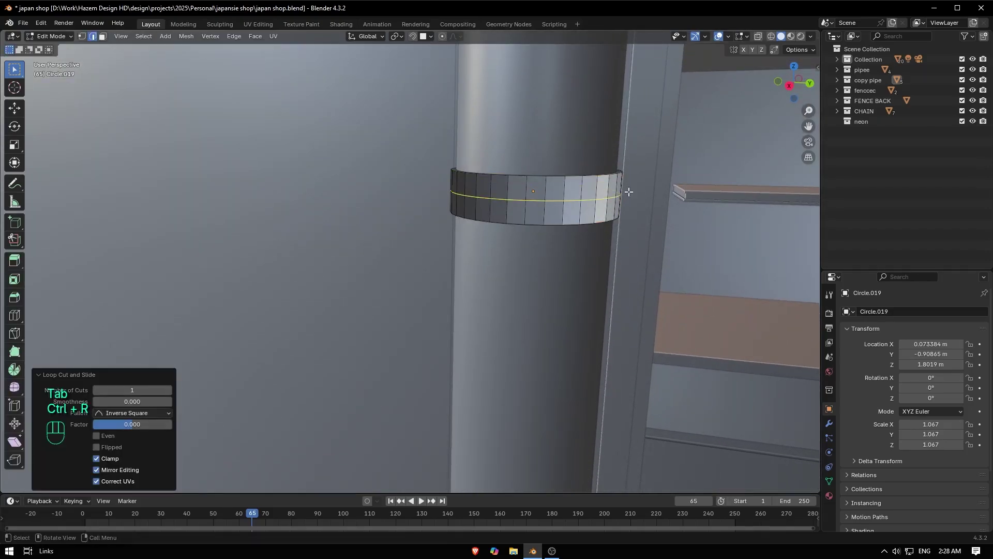
pyautogui.hotkey('ctrl', 'b')
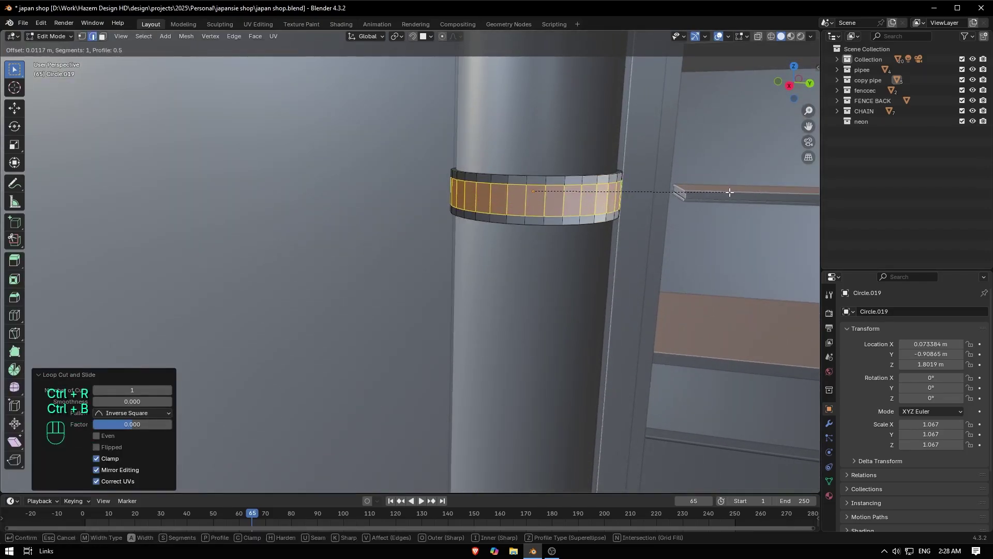
pyautogui.click(731, 192)
# Extrude the band's middle faces outward along their normals by about 0.002 m.
pyautogui.moveTo(672, 190); pyautogui.dragTo(615, 210, button='middle')
pyautogui.hotkey('alt', 'e')
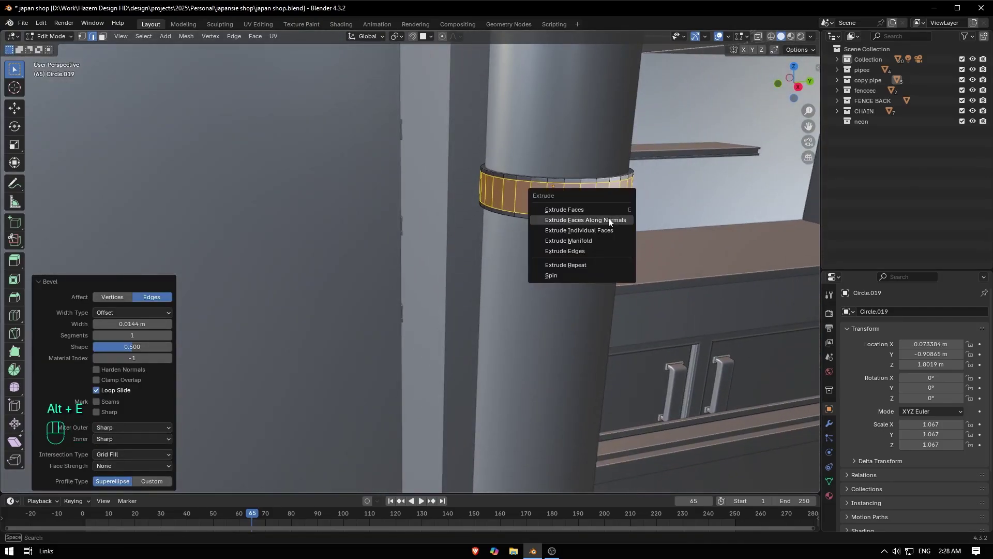
pyautogui.click(588, 221)
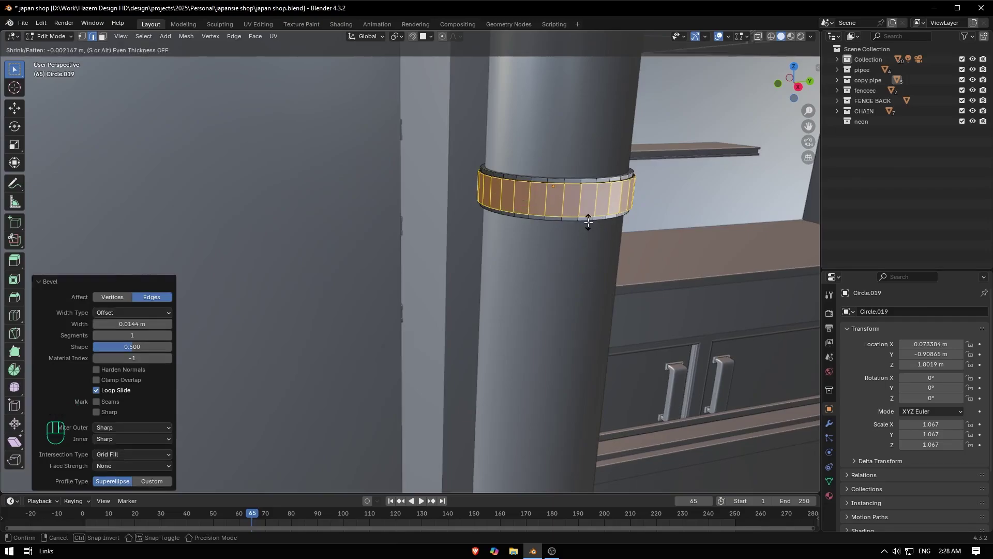
pyautogui.click(588, 221)
pyautogui.press('Tab')
# Extrude the single face on the band's negative Y side outward into a short bracket arm.
pyautogui.moveTo(616, 203)
pyautogui.mouseDown(button='middle')
pyautogui.moveTo(665, 204)
pyautogui.moveTo(621, 197)
pyautogui.mouseUp(button='middle')
pyautogui.press('Tab')
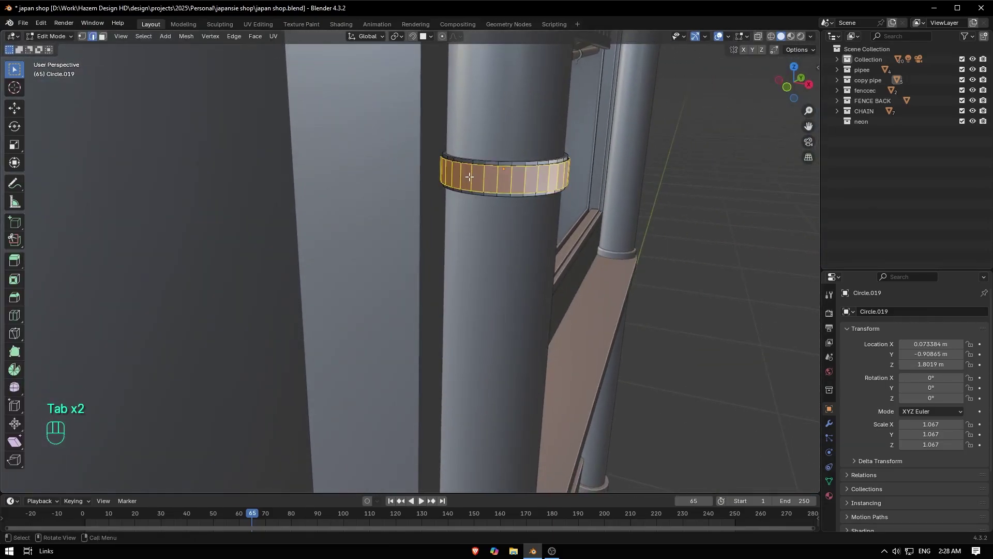
pyautogui.press('3')
pyautogui.moveTo(484, 177); pyautogui.dragTo(502, 183, button='middle')
pyautogui.press('e')
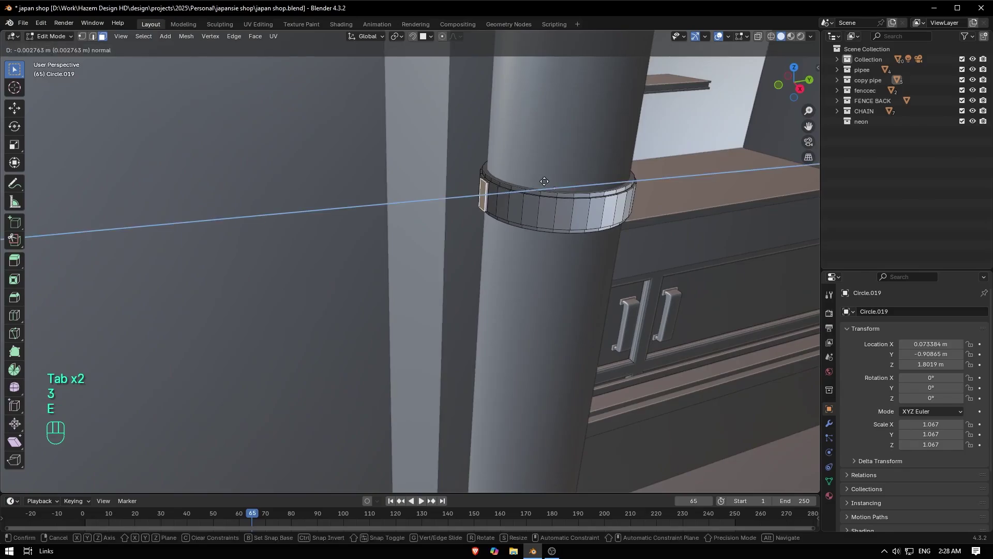
pyautogui.click(514, 187)
pyautogui.press('Tab')
# Apply Shade Auto Smooth with a 30° angle to the clamp ring.
pyautogui.moveTo(506, 199); pyautogui.dragTo(549, 221, button='middle')
pyautogui.rightClick(503, 208)
pyautogui.click(503, 210)
pyautogui.scroll(-4, 461, 204)
pyautogui.moveTo(484, 206); pyautogui.dragTo(525, 212, button='middle')
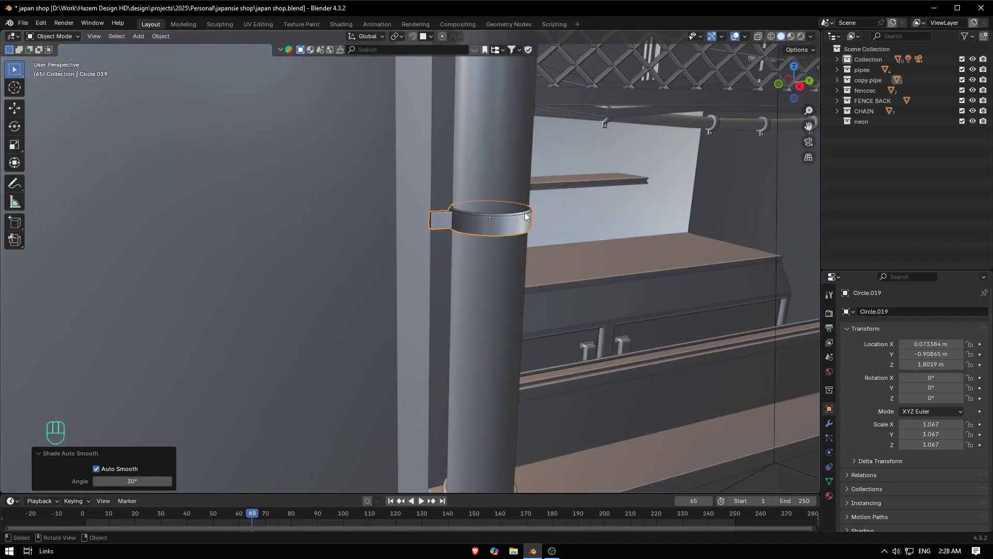
# Add a plane mesh and raise it about 2.98 m along Z above the shop.
pyautogui.scroll(-6, 430, 231)
pyautogui.scroll(-8, 467, 218)
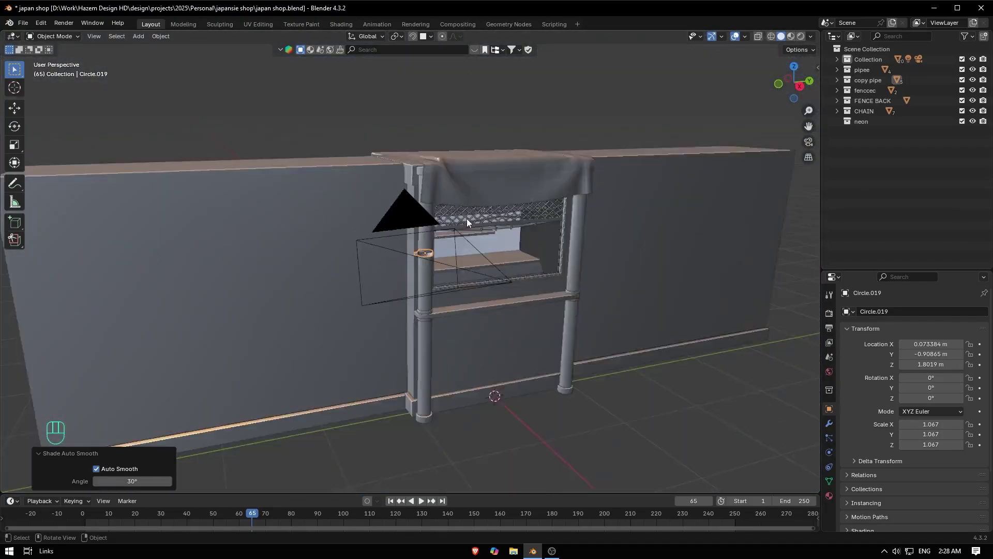
pyautogui.hotkey('shift', 'a')
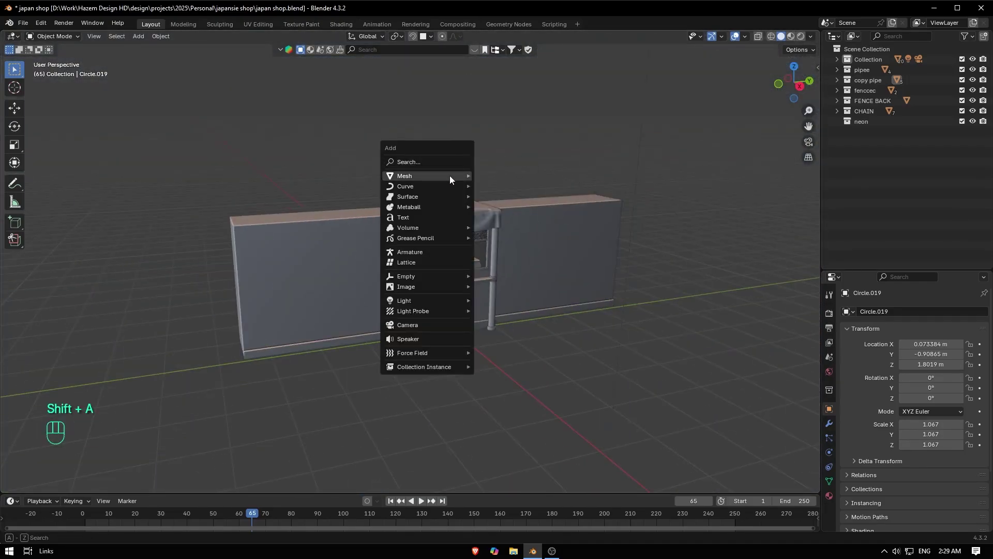
pyautogui.moveTo(449, 175)
pyautogui.click(523, 174)
pyautogui.press('g')
pyautogui.press('z')
pyautogui.click(517, 194)
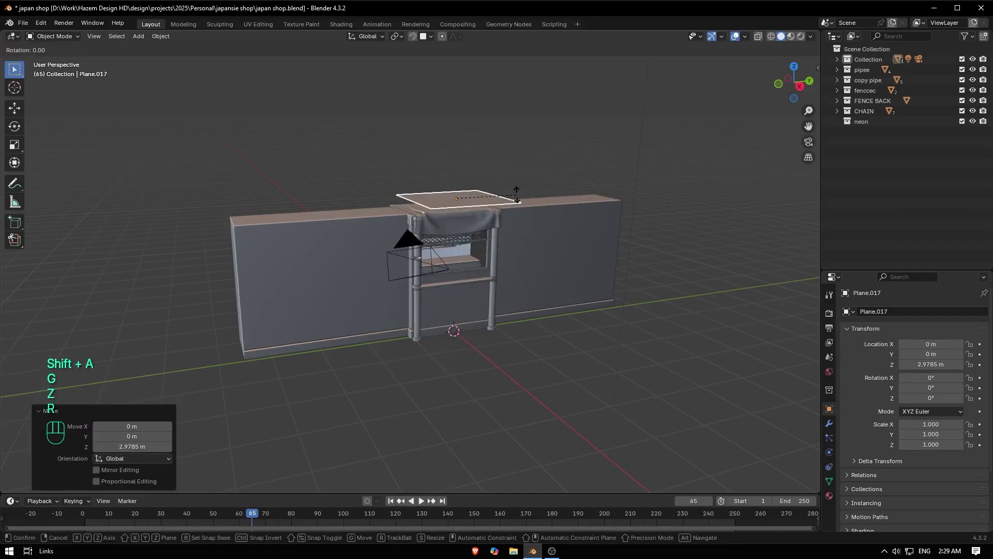
# Rotate the plane 90° about X and 90° about Z so it stands parallel to the shop front.
pyautogui.write('rx90')
pyautogui.press('KP_Enter')
pyautogui.write('rz90')
pyautogui.press('KP_Enter')
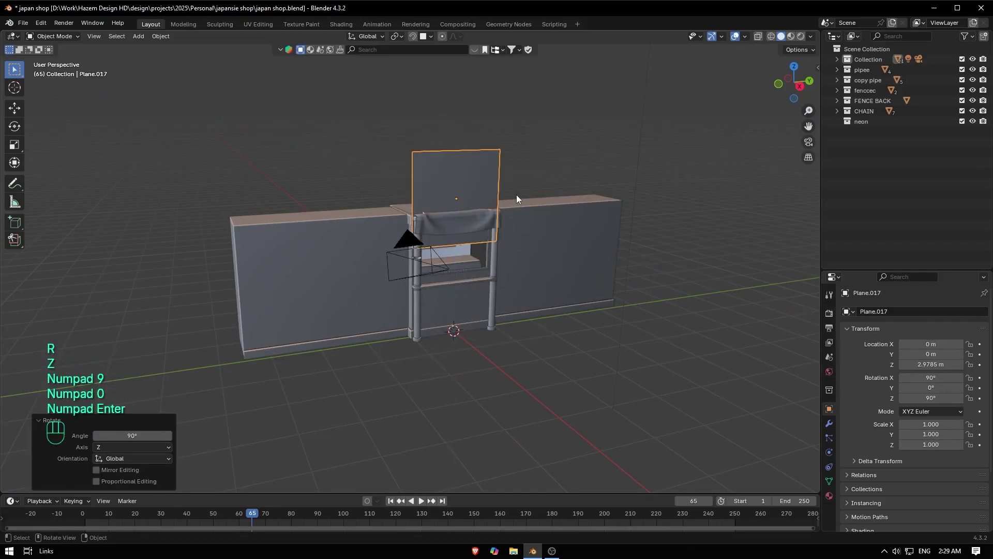
# In the right orthographic view, move the plane to about -2.01 m in Y and 1.94 m in Z, beside the clamped pole.
pyautogui.press('`')
pyautogui.scroll(7, 573, 223)
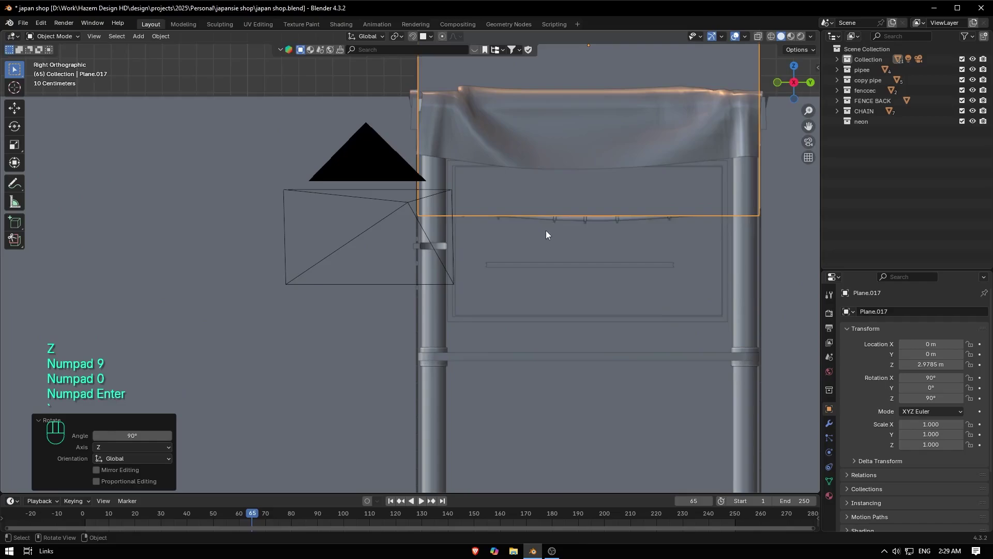
pyautogui.press('g')
pyautogui.press('y')
pyautogui.click(265, 212)
pyautogui.press('g')
pyautogui.press('z')
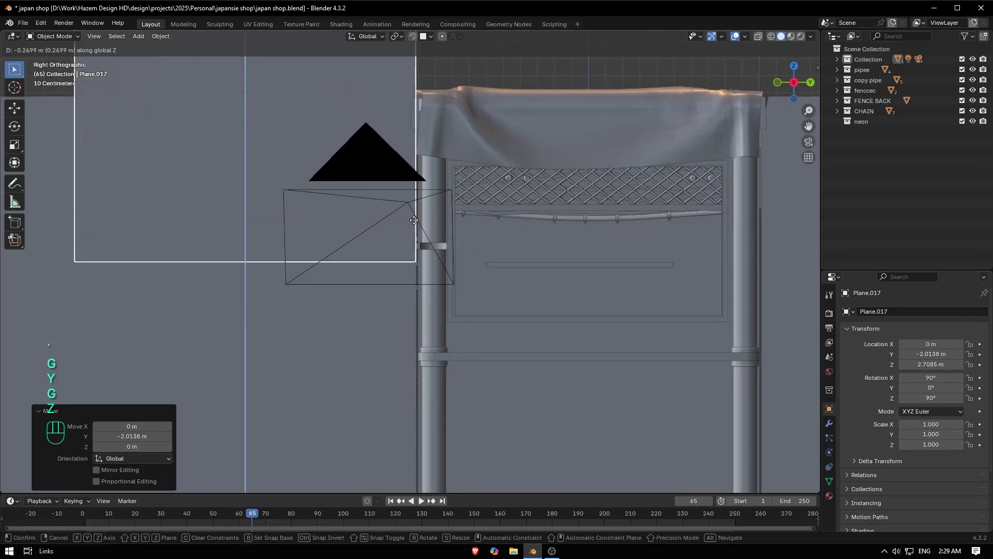
pyautogui.click(258, 383)
# Narrow the plane to a slim strip by moving its outer vertical edge along Y toward the pole.
pyautogui.press('Tab')
pyautogui.scroll(-4, 207, 254)
pyautogui.press('2')
pyautogui.click(209, 254)
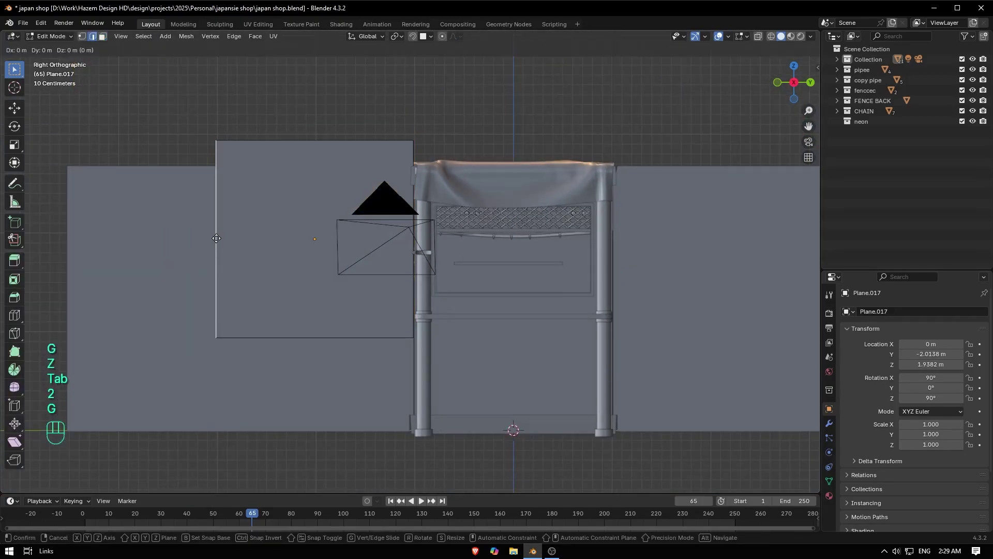
pyautogui.press('g')
pyautogui.press('y')
pyautogui.click(381, 246)
# Shorten the strip by lowering its top edge and raising its bottom edge along Z so it spans the clamp's height.
pyautogui.click(406, 140)
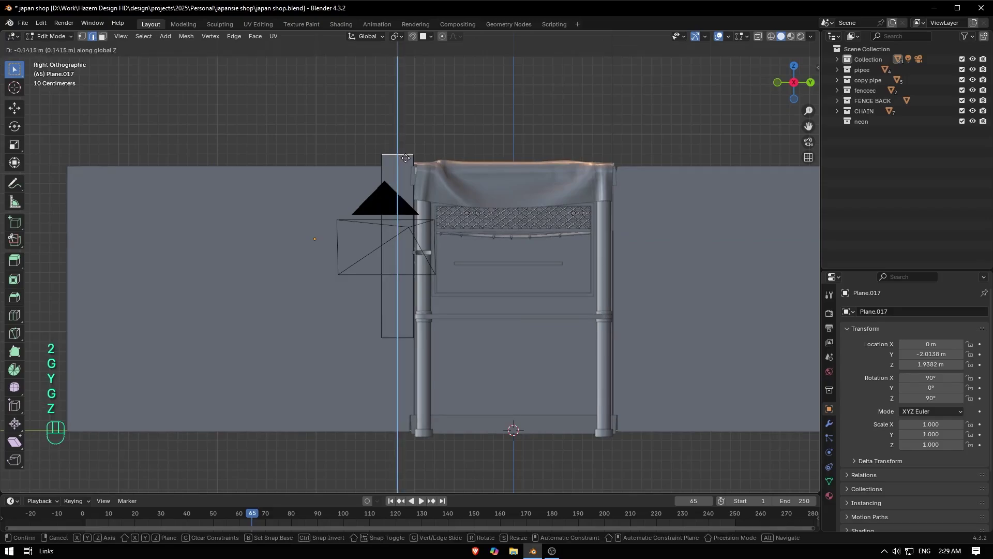
pyautogui.press('g')
pyautogui.press('z')
pyautogui.click(397, 235)
pyautogui.click(397, 338)
pyautogui.press('g')
pyautogui.press('z')
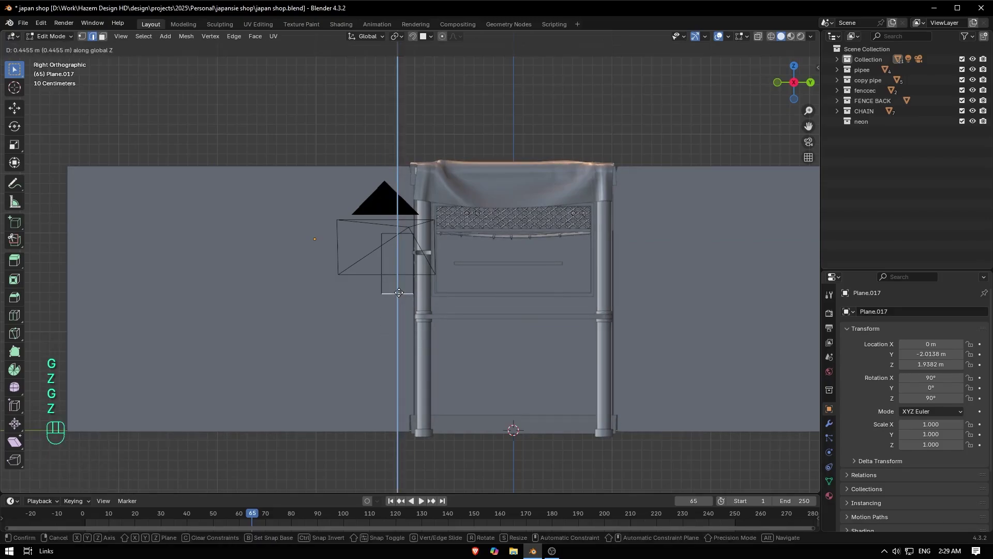
pyautogui.click(397, 290)
# Narrow the strip further by moving its outer vertical edge about 0.15 m along Y toward the pole.
pyautogui.press('g')
pyautogui.press('y')
pyautogui.click(397, 259)
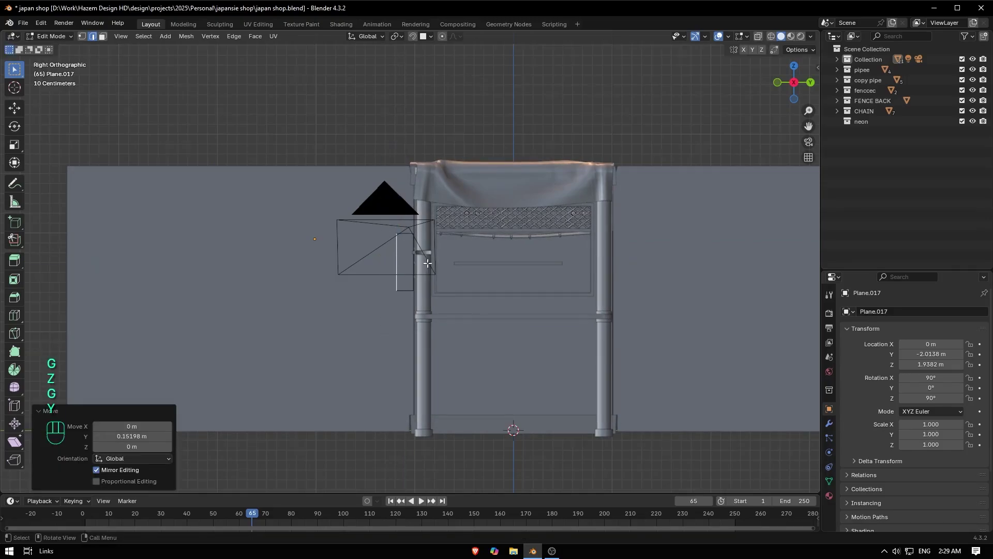
# Move the whole panel along X to about 0.069 m, in line with the clamp's tab.
pyautogui.scroll(4, 434, 264)
pyautogui.moveTo(437, 266)
pyautogui.mouseDown(button='middle')
pyautogui.moveTo(481, 273)
pyautogui.moveTo(385, 245)
pyautogui.moveTo(370, 258)
pyautogui.moveTo(438, 256)
pyautogui.mouseUp(button='middle')
pyautogui.press('Tab')
pyautogui.press('g')
pyautogui.press('x')
pyautogui.click(473, 259)
pyautogui.scroll(3, 438, 256)
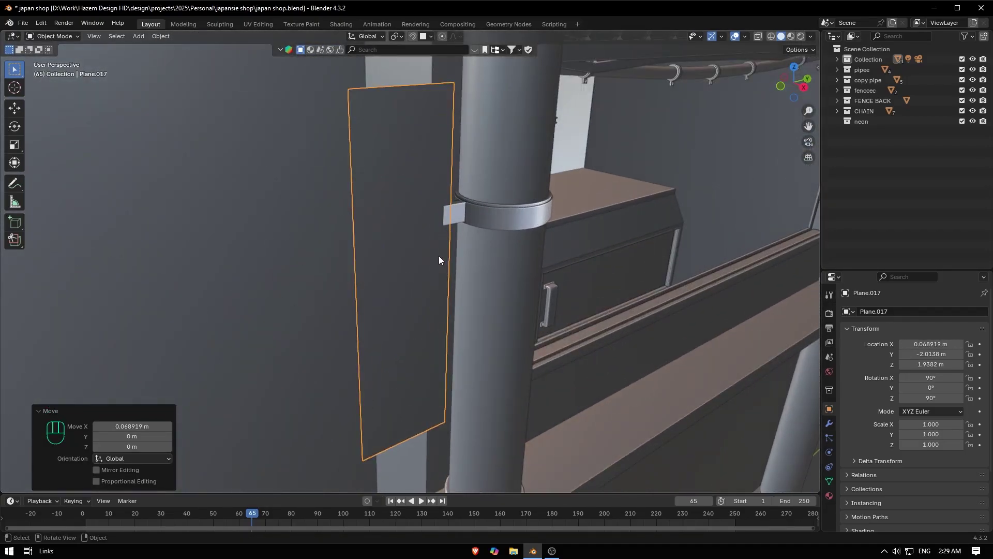
pyautogui.press('g')
pyautogui.press('x')
pyautogui.click(446, 244)
# Raise the panel about 0.11 m along Z.
pyautogui.press('g')
pyautogui.press('z')
pyautogui.click(445, 490)
pyautogui.scroll(1, 416, 367)
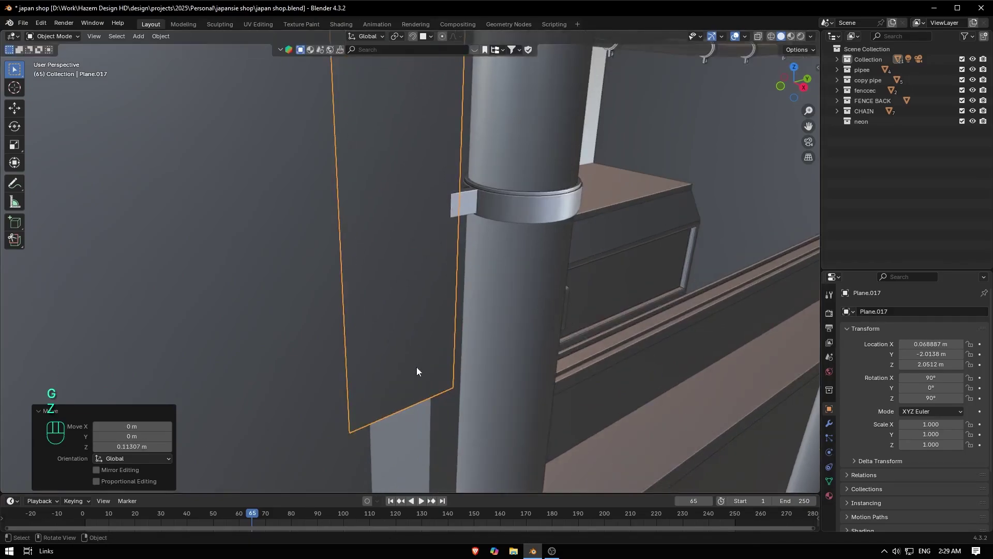
# Isolate the sign panel, clamp ring and front pole in local view.
pyautogui.scroll(-6, 416, 373)
pyautogui.moveTo(404, 413); pyautogui.dragTo(383, 357, button='middle')
pyautogui.keyDown('shift'); pyautogui.click(451, 216); pyautogui.keyUp('shift')
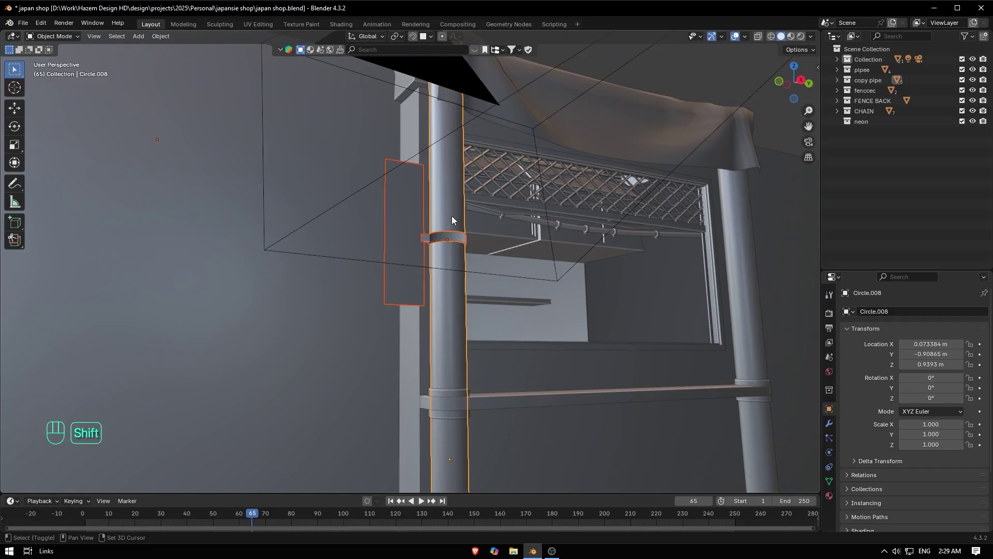
pyautogui.press('KP_Divide')
pyautogui.scroll(2, 628, 281)
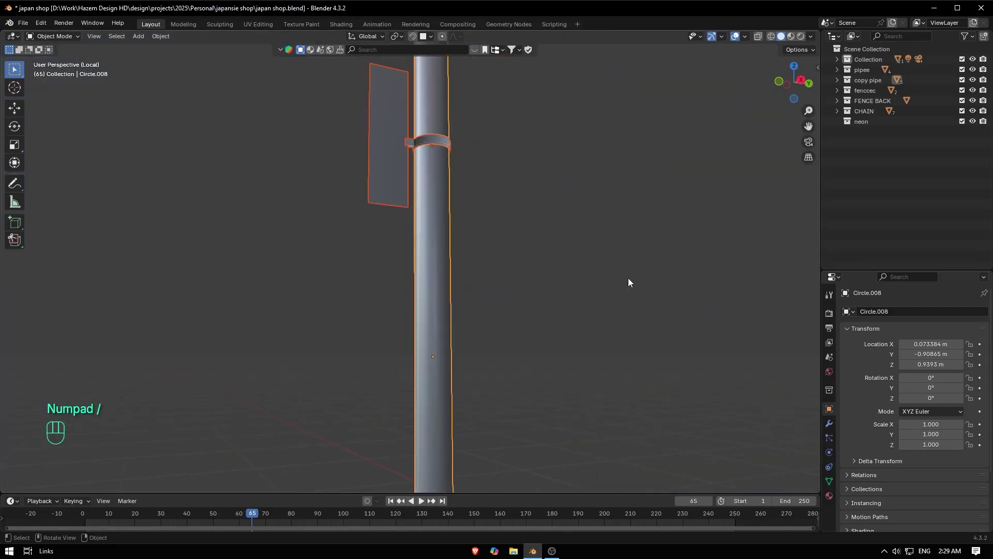
pyautogui.moveTo(627, 281); pyautogui.dragTo(383, 174, button='middle')
# Adjust the panel's height by raising its bottom edge about 0.079 m and its top edge slightly along Z.
pyautogui.click(383, 177)
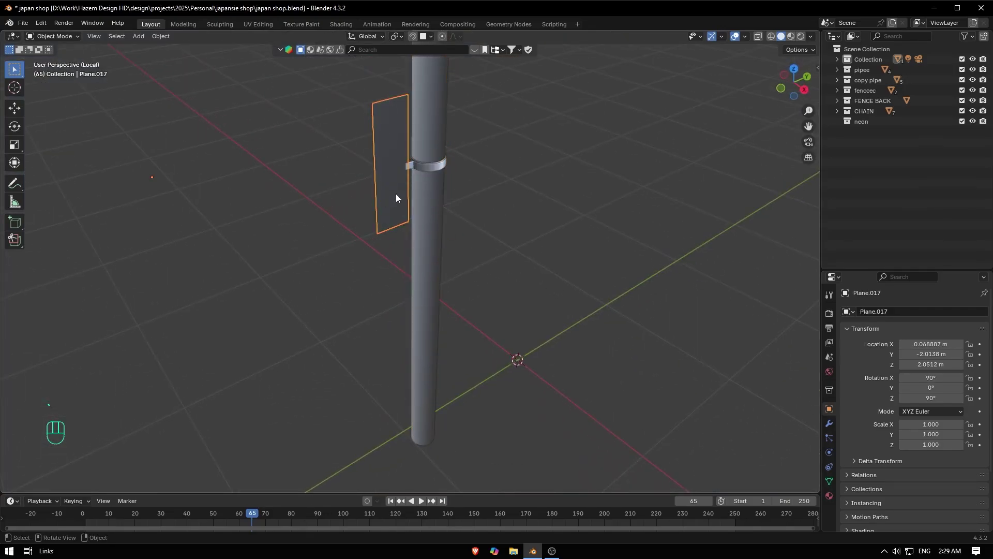
pyautogui.press('Tab')
pyautogui.press('g')
pyautogui.press('z')
pyautogui.click(397, 212)
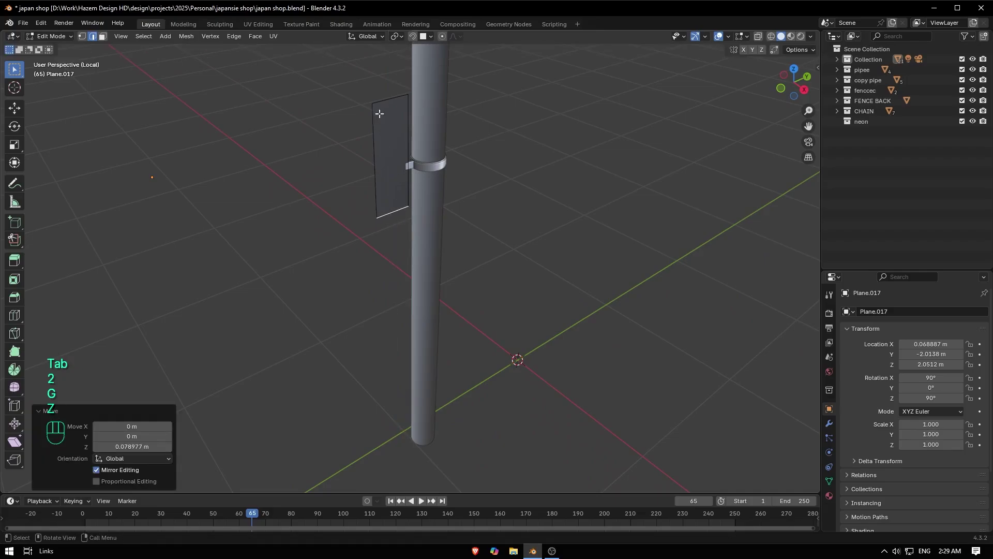
pyautogui.click(383, 95)
pyautogui.press('g')
pyautogui.press('z')
pyautogui.click(390, 95)
# Lower the whole panel about 0.05 m along Z to centre it roughly on the clamp.
pyautogui.press('Tab')
pyautogui.press('g')
pyautogui.press('z')
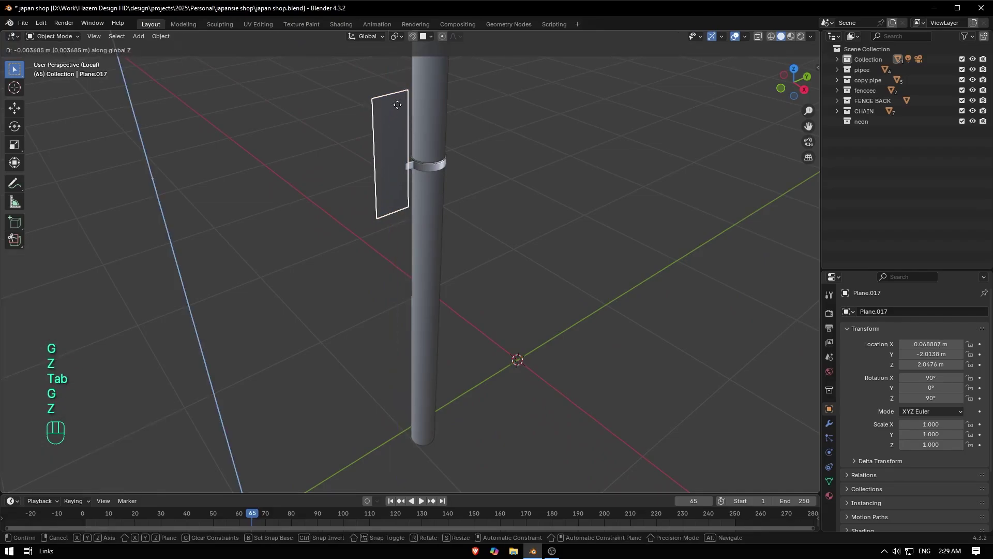
pyautogui.click(400, 117)
# Apply all transforms to the panel and set its origin to its geometry.
pyautogui.press('`')
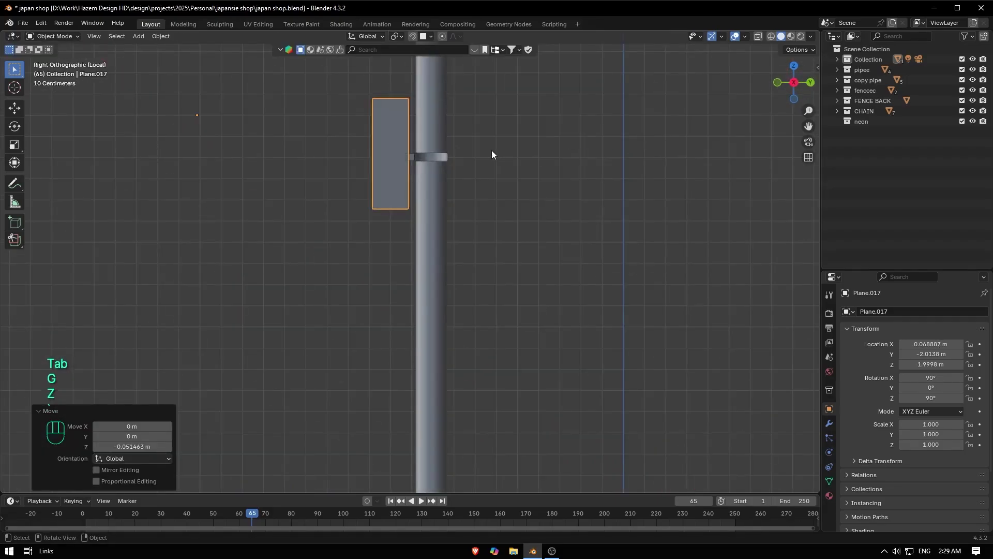
pyautogui.hotkey('ctrl', 'a')
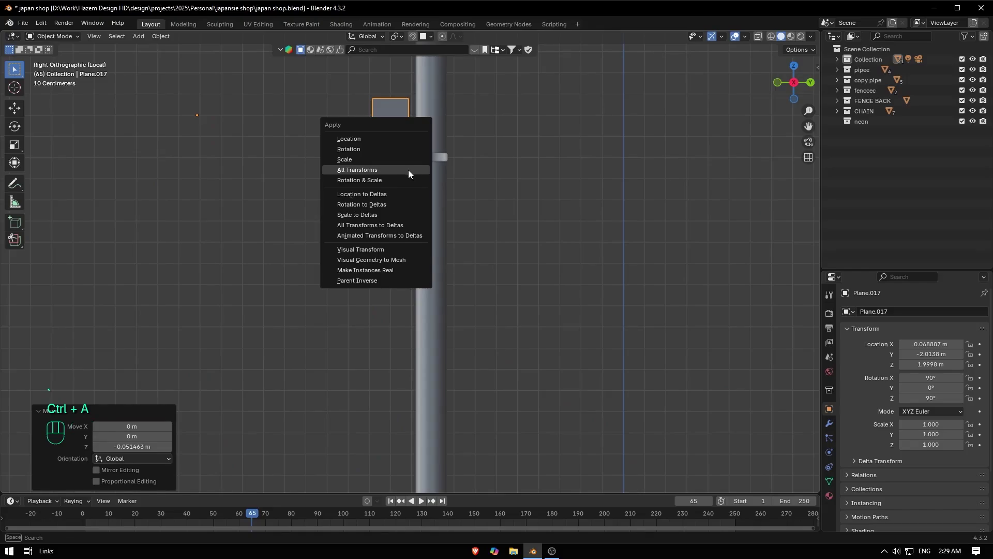
pyautogui.click(408, 169)
pyautogui.click(159, 37)
pyautogui.moveTo(196, 60)
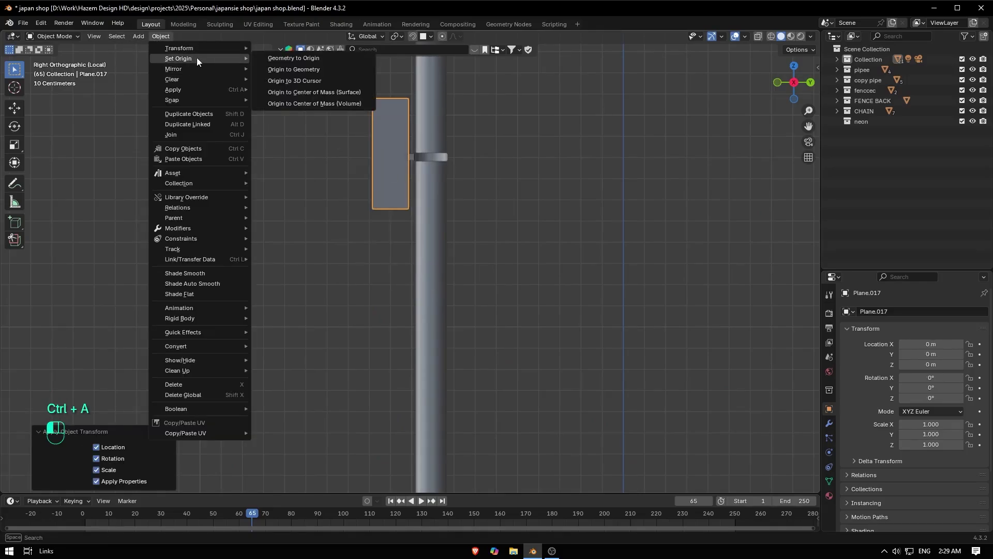
pyautogui.click(333, 69)
# Extrude the whole panel face about 0.032 m to give the sign thickness.
pyautogui.moveTo(443, 128); pyautogui.dragTo(706, 157, button='middle')
pyautogui.press('Tab')
pyautogui.press('a')
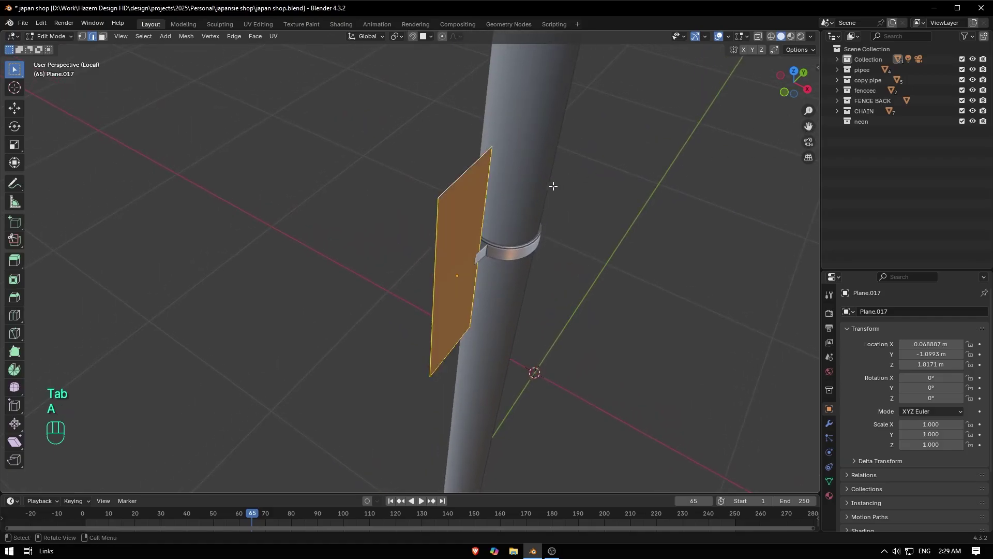
pyautogui.press('e')
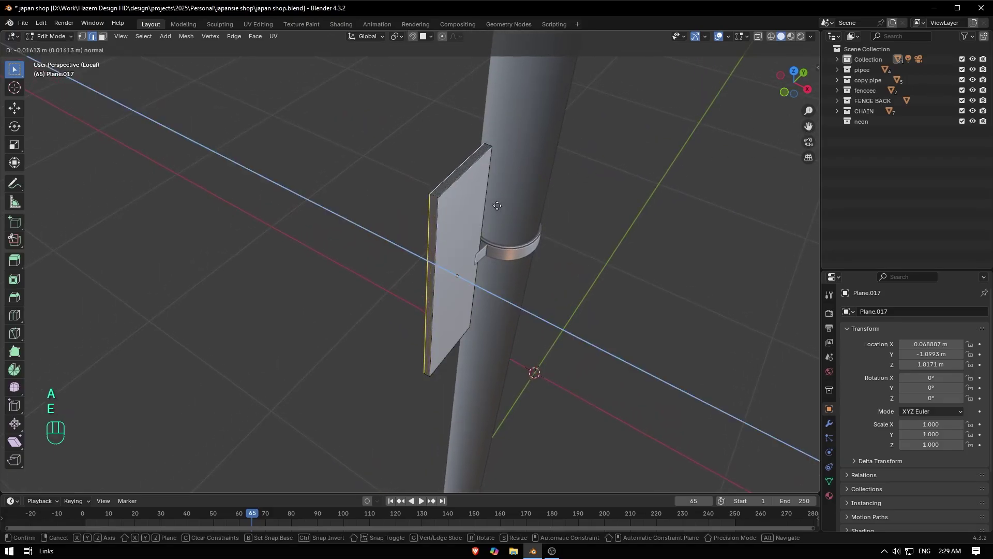
pyautogui.click(490, 204)
# Inset the panel's front face to form a thin border and scale the inset face to 0.953.
pyautogui.press('KP_4')
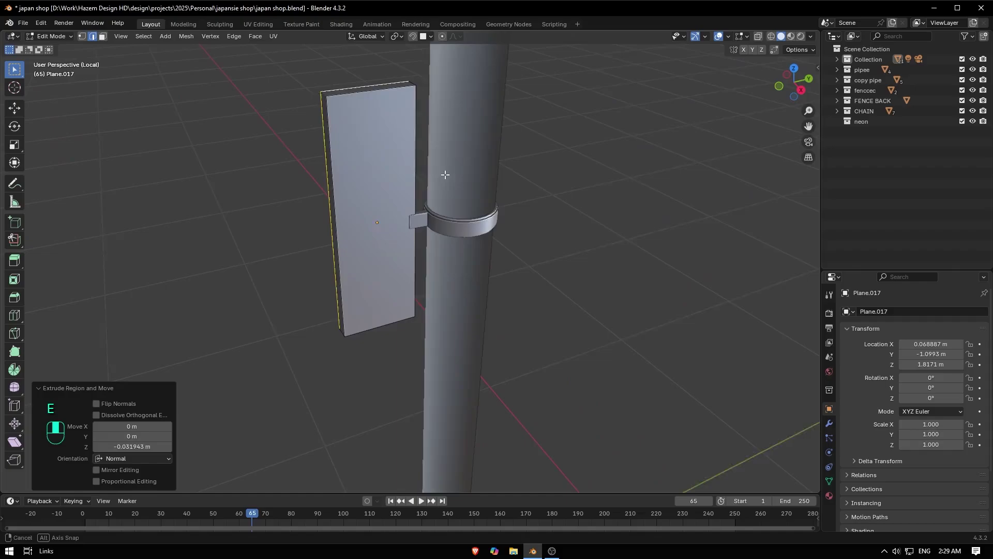
pyautogui.press('3')
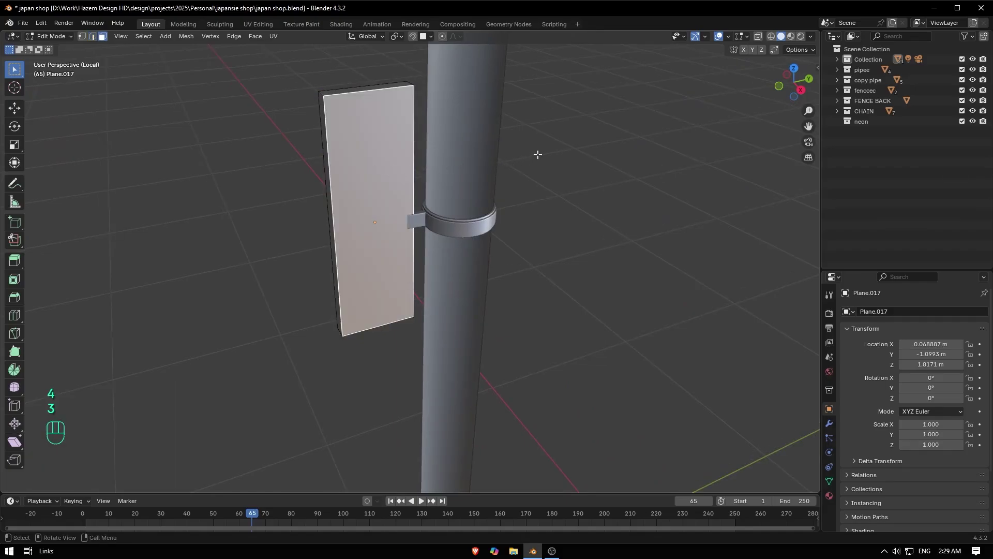
pyautogui.press('i')
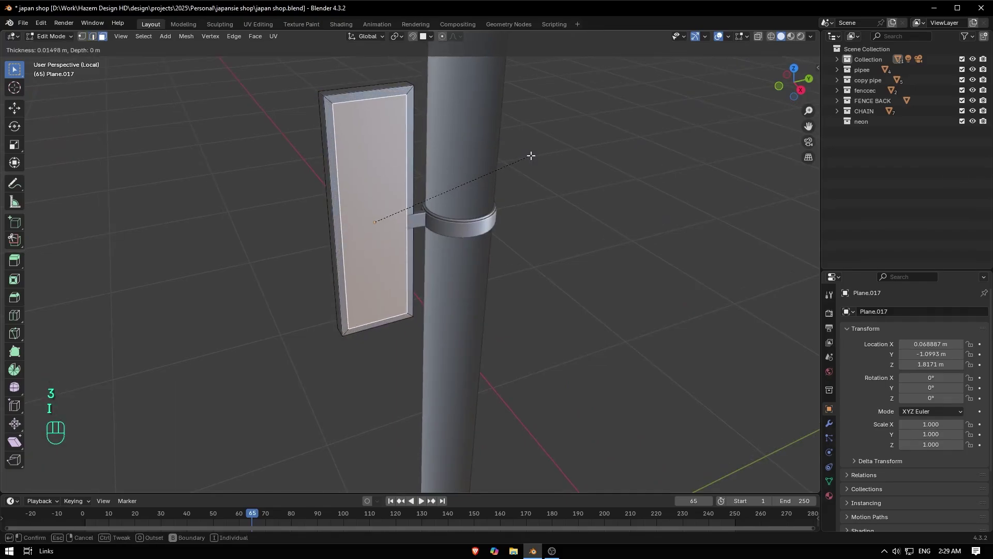
pyautogui.click(471, 173)
pyautogui.moveTo(471, 174); pyautogui.dragTo(536, 182, button='middle')
pyautogui.press('s')
pyautogui.click(534, 166)
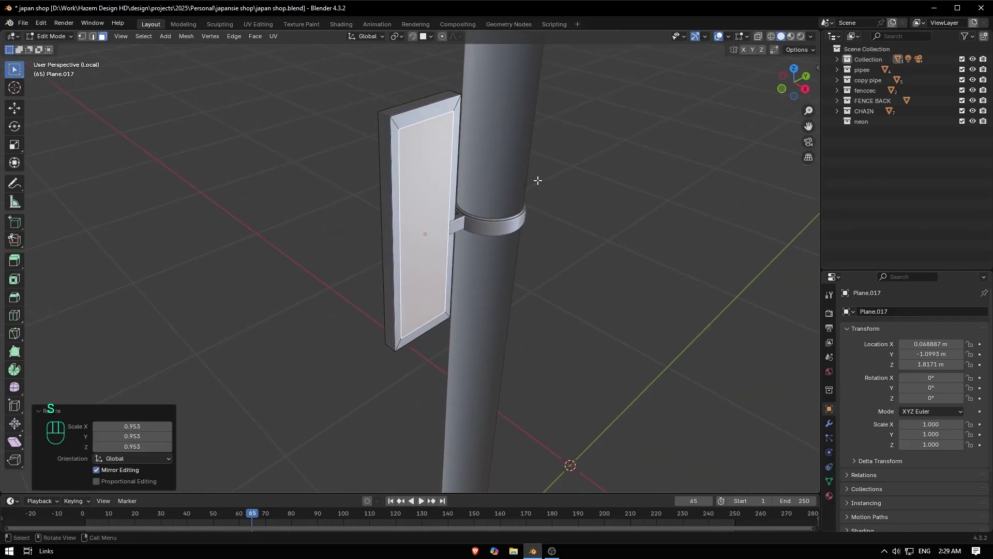
# Extrude the inset face about 0.03 m inward to recess the front of the sign.
pyautogui.press('e')
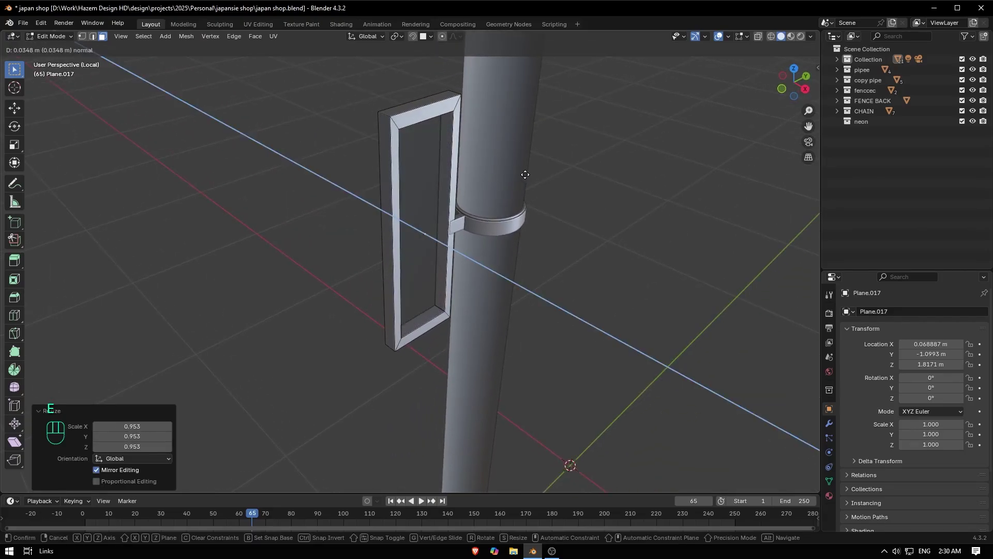
pyautogui.click(526, 174)
pyautogui.moveTo(523, 175); pyautogui.dragTo(434, 166, button='middle')
pyautogui.scroll(1, 433, 166)
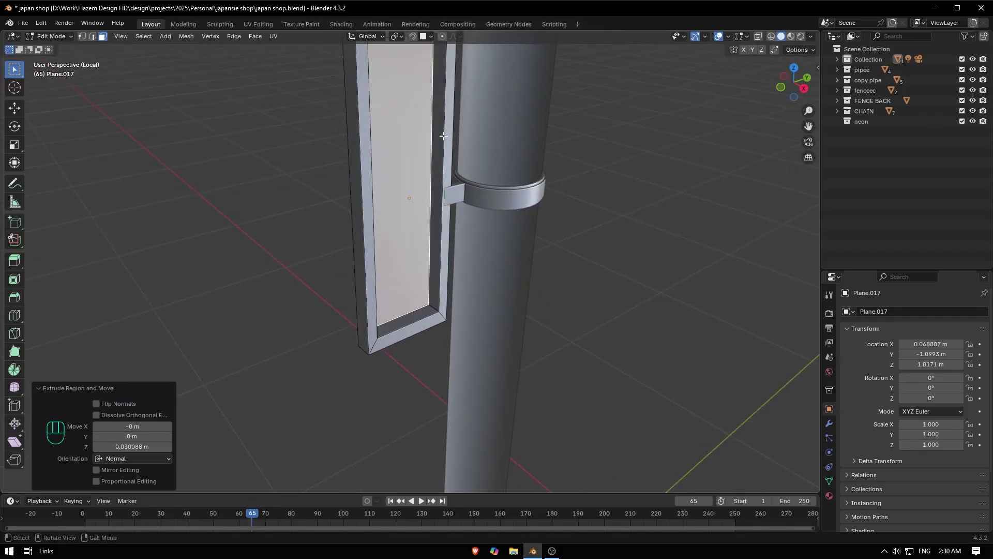
# Bevel the outer and inner edge loops of the sign's front frame with a width of about 0.0034 m and one segment.
pyautogui.press('2')
pyautogui.keyDown('alt'); pyautogui.keyDown('shift'); pyautogui.click(365, 313); pyautogui.keyUp('shift'); pyautogui.keyUp('alt')
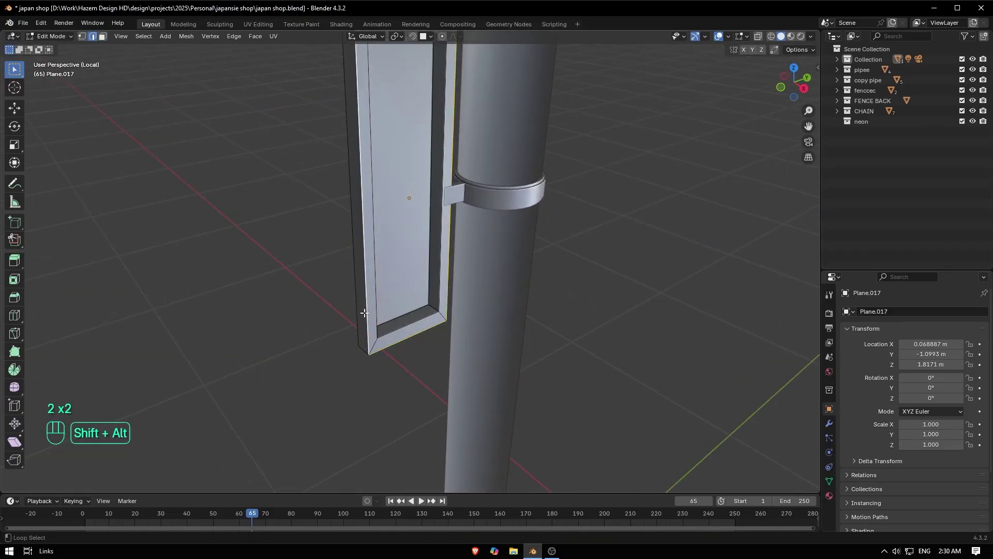
pyautogui.keyDown('alt'); pyautogui.keyDown('shift'); pyautogui.click(385, 314); pyautogui.keyUp('shift'); pyautogui.keyUp('alt')
pyautogui.hotkey('ctrl', 'b')
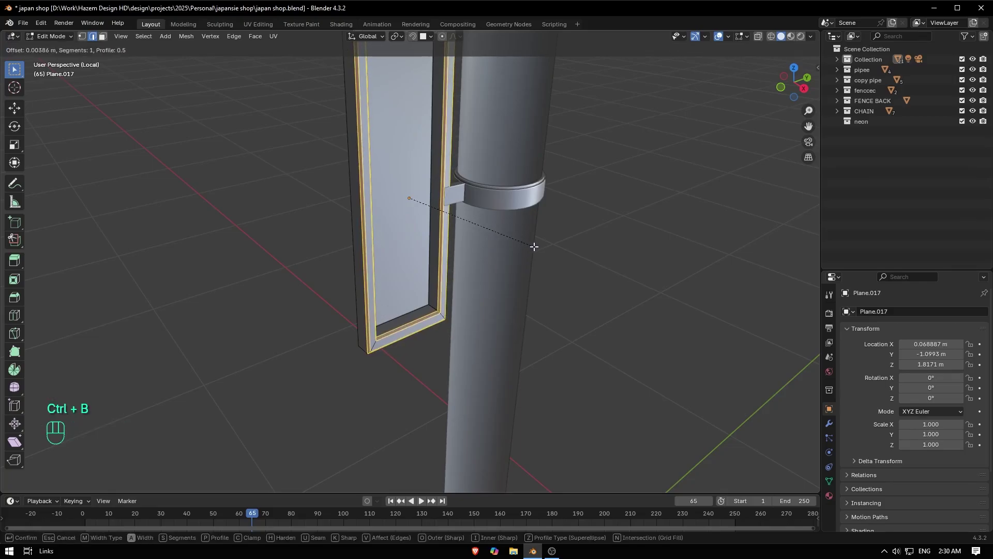
pyautogui.click(533, 247)
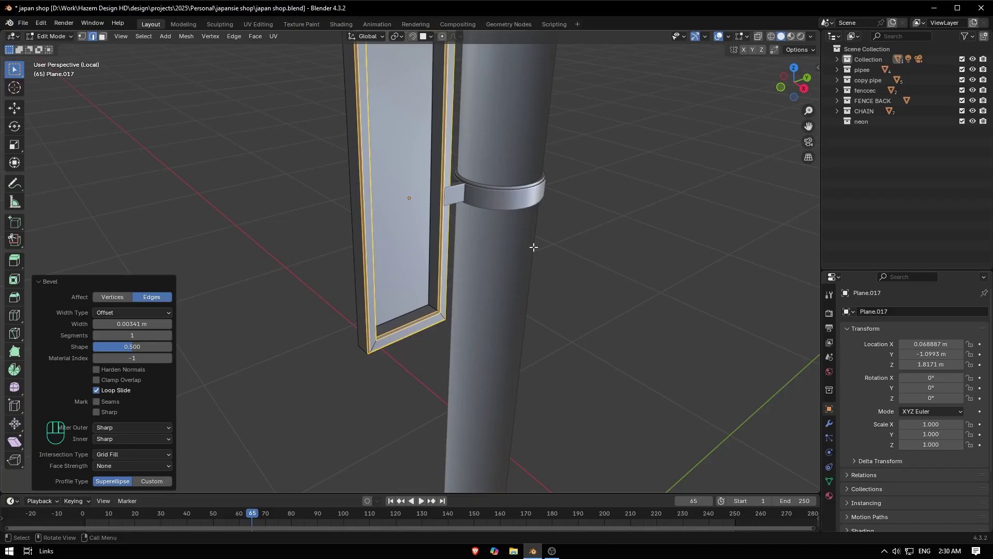
pyautogui.press('Tab')
pyautogui.press('Tab')
pyautogui.press('Tab')
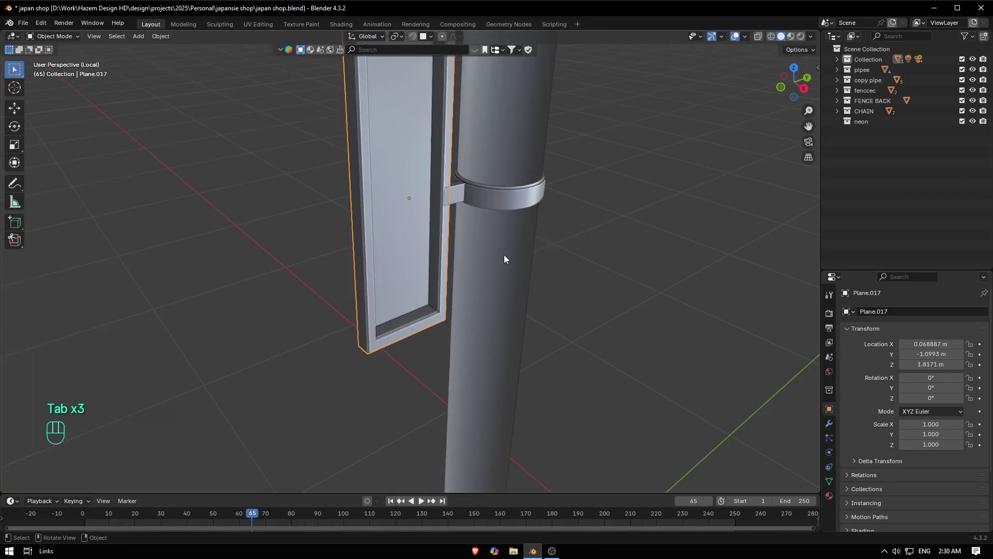
# Add a text object and replace its content with コーヒー, one character per line.
pyautogui.moveTo(430, 317); pyautogui.dragTo(459, 238, button='middle')
pyautogui.hotkey('shift', 'a')
pyautogui.moveTo(459, 237)
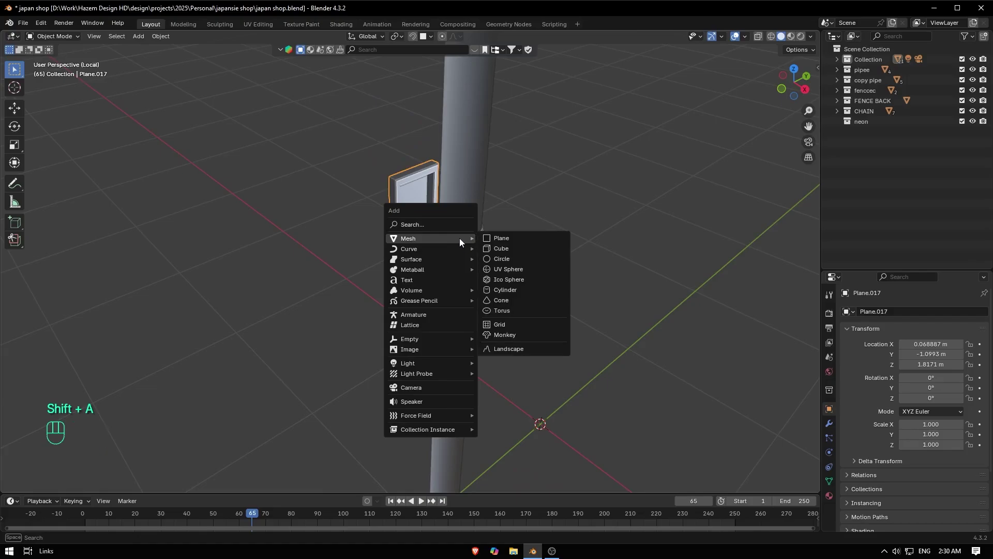
pyautogui.click(417, 279)
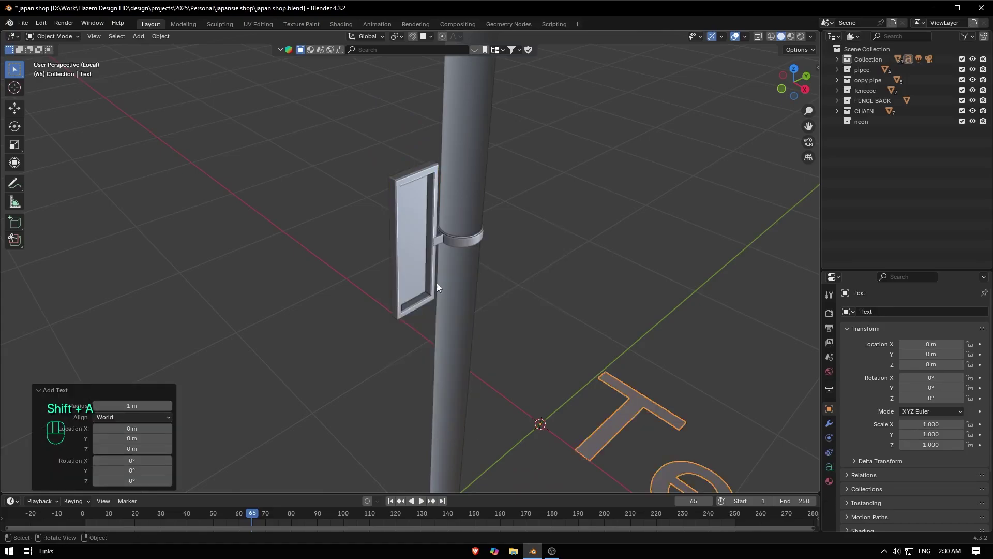
pyautogui.moveTo(436, 284); pyautogui.dragTo(630, 299, button='middle')
pyautogui.scroll(-3, 630, 298)
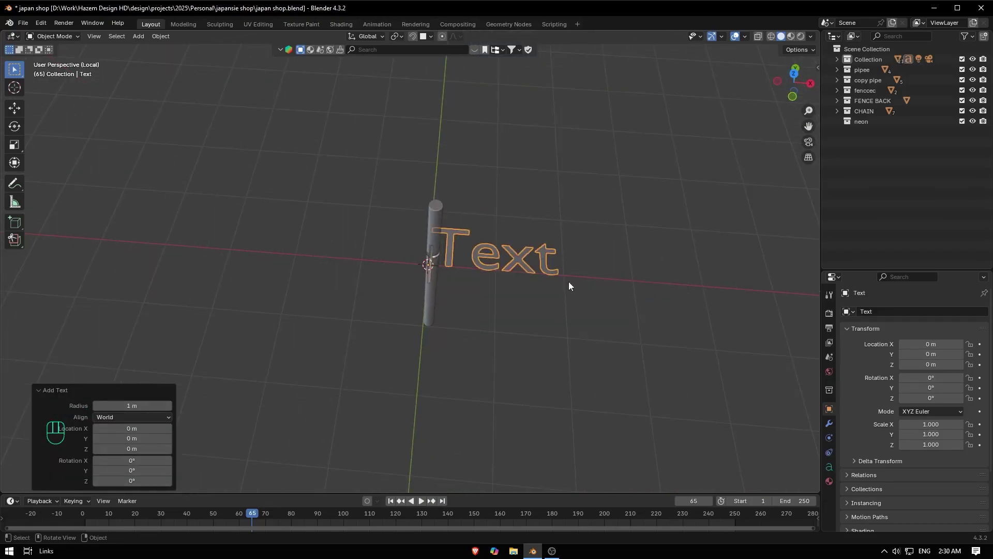
pyautogui.press('Tab')
pyautogui.hotkey('ctrl', 'a')
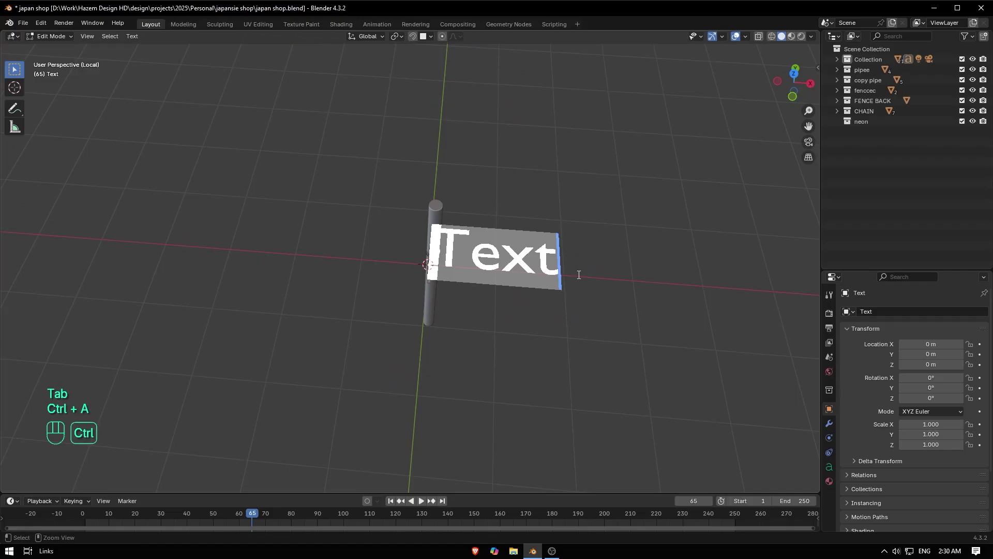
pyautogui.write('コ ー ヒ ー')
pyautogui.moveTo(576, 274); pyautogui.dragTo(490, 295, button='middle')
pyautogui.press('Tab')
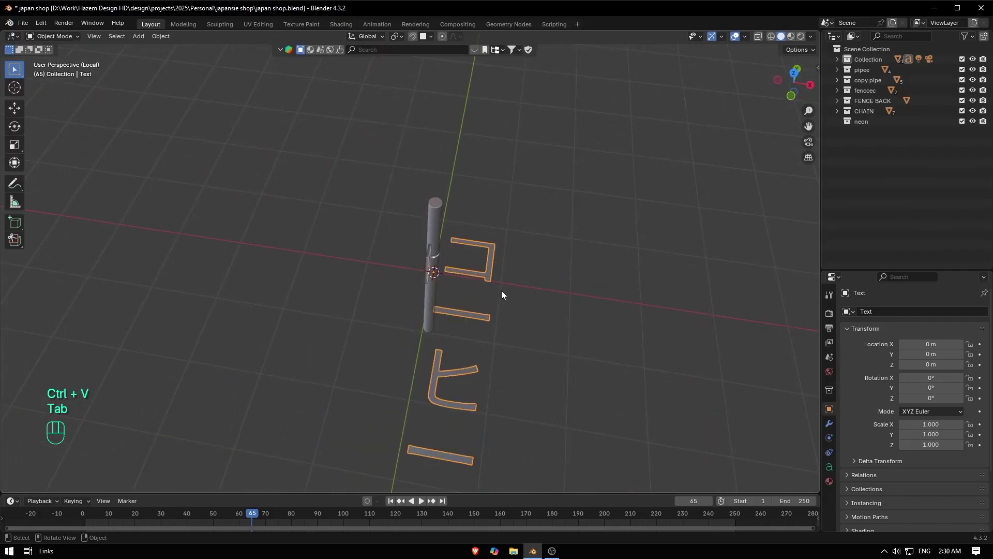
# Rotate the text 90° about X and 90° about Z so it stands parallel to the sign panel.
pyautogui.press('r')
pyautogui.press('x')
pyautogui.press('KP_9')
pyautogui.press('KP_0')
pyautogui.press('KP_Enter')
pyautogui.press('r')
pyautogui.press('z')
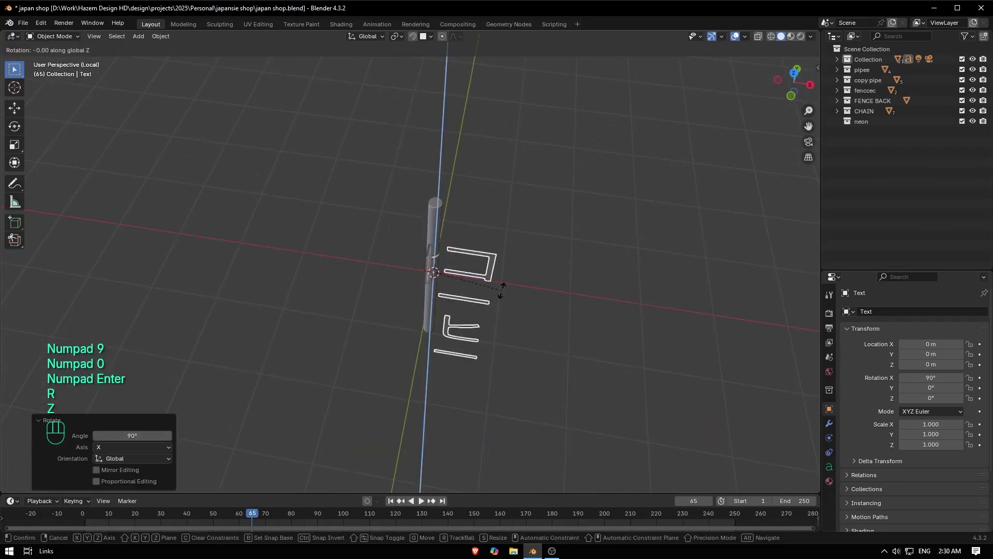
pyautogui.press('KP_9')
pyautogui.press('KP_0')
pyautogui.press('KP_Enter')
# In the right orthographic view, move the text to about 2.75 m in Z and -1.73 m in Y.
pyautogui.press('KP_5')
pyautogui.press('g')
pyautogui.press('z')
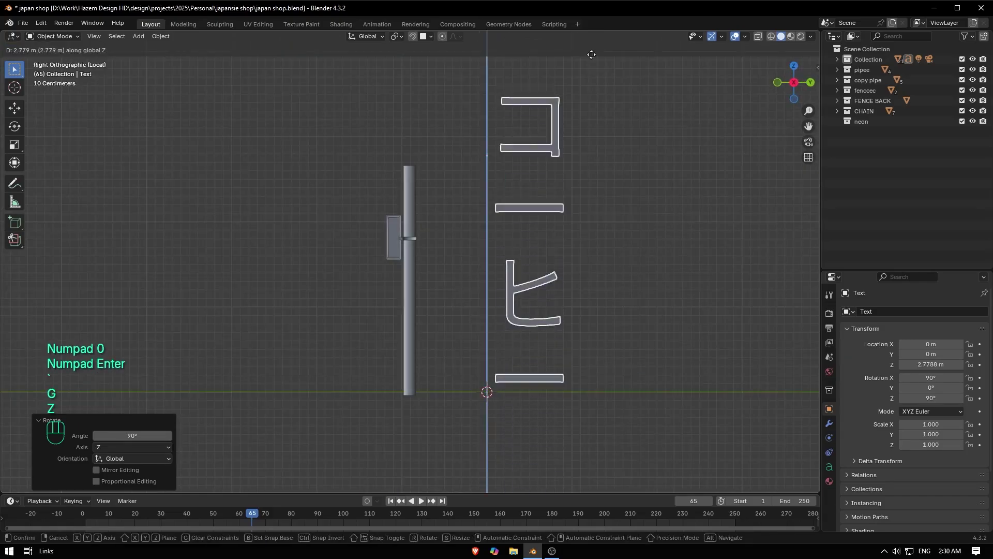
pyautogui.click(585, 58)
pyautogui.press('g')
pyautogui.press('y')
pyautogui.click(530, 113)
# Scale the text down to about 0.19 so its characters suit the panel's width.
pyautogui.press('s')
pyautogui.click(392, 137)
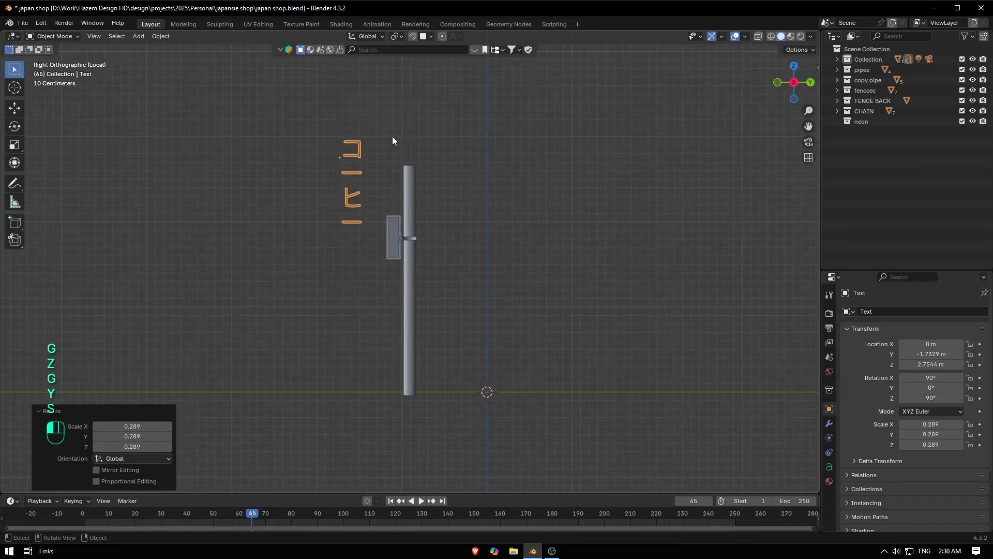
pyautogui.scroll(5, 442, 174)
pyautogui.press('s')
pyautogui.click(352, 148)
# Move the text onto the sign panel at about -1.18 m in Y and 1.96 m in Z, and scale it to about 0.12.
pyautogui.press('g')
pyautogui.press('y')
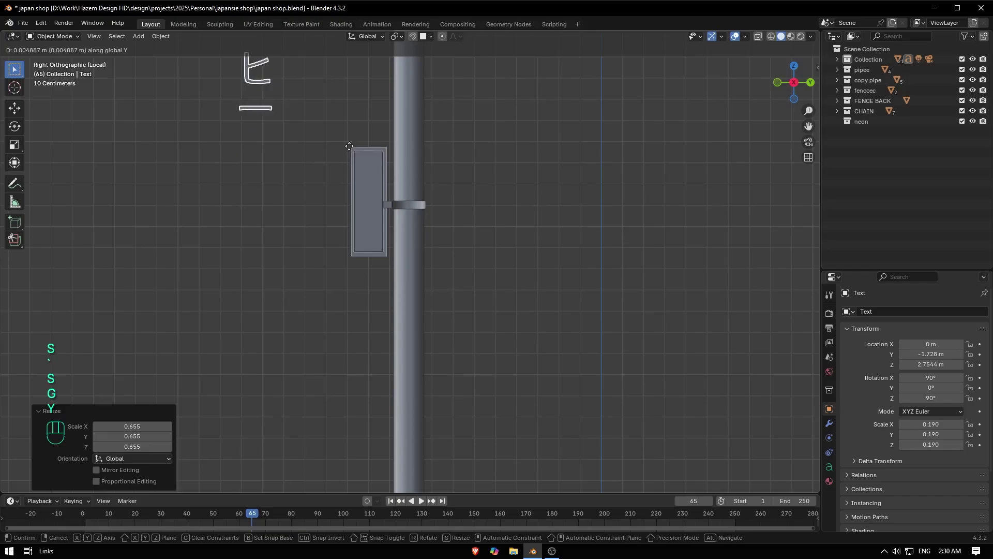
pyautogui.click(448, 158)
pyautogui.press('g')
pyautogui.press('z')
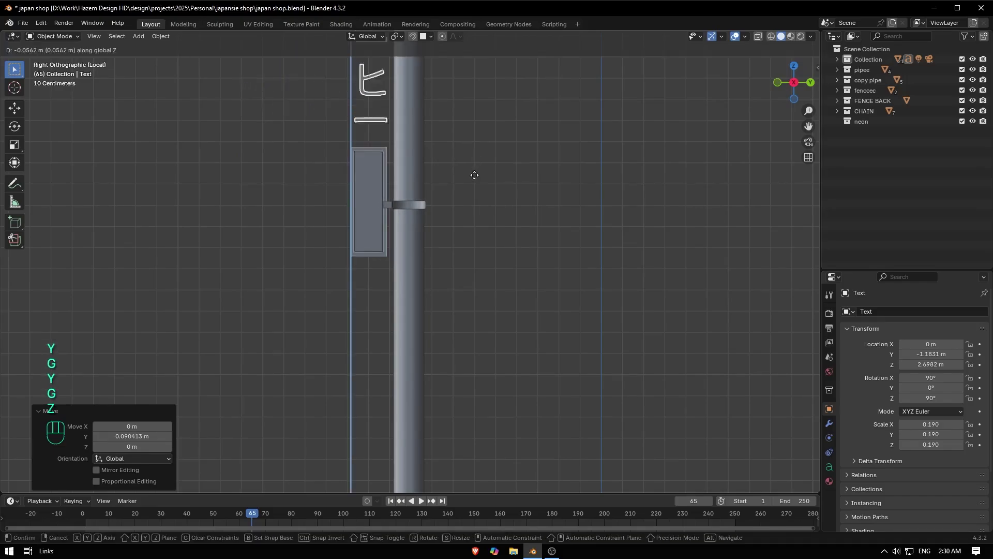
pyautogui.click(453, 328)
pyautogui.press('s')
pyautogui.click(462, 176)
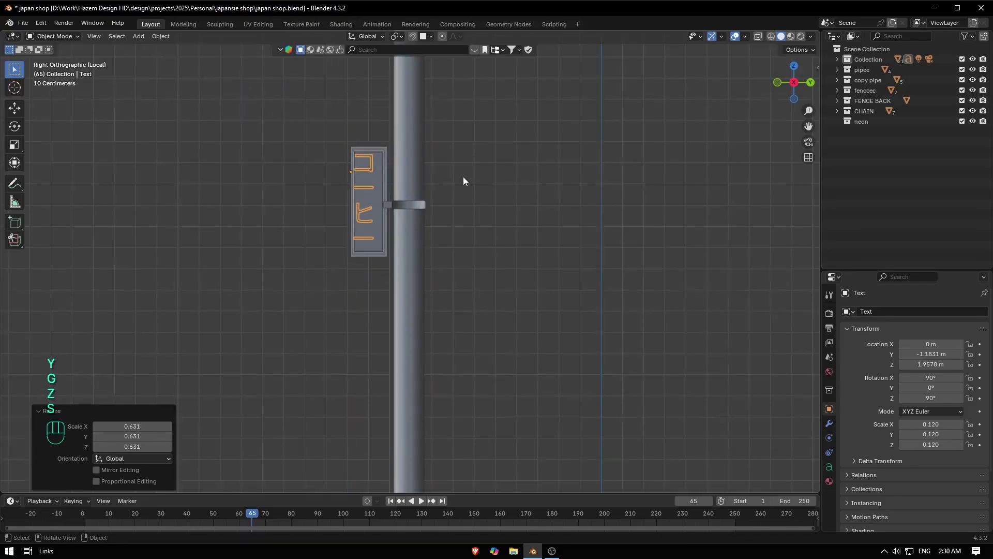
# Shift the text about 0.03 m in Y and bring it forward about 0.068 m in X, out of the panel.
pyautogui.scroll(6, 463, 175)
pyautogui.moveTo(808, 126); pyautogui.dragTo(970, 378)
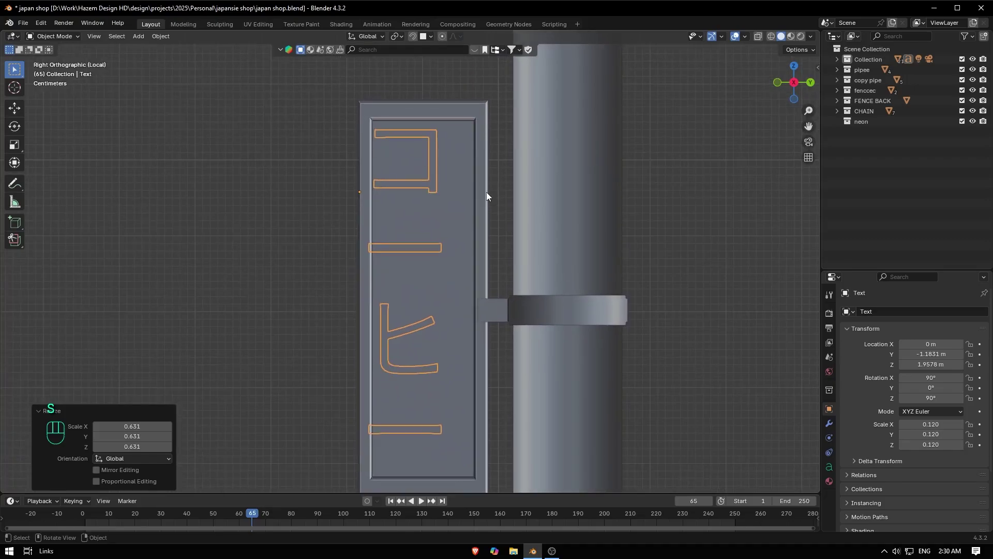
pyautogui.press('g')
pyautogui.press('y')
pyautogui.click(494, 187)
pyautogui.moveTo(493, 190); pyautogui.dragTo(611, 217, button='middle')
pyautogui.press('g')
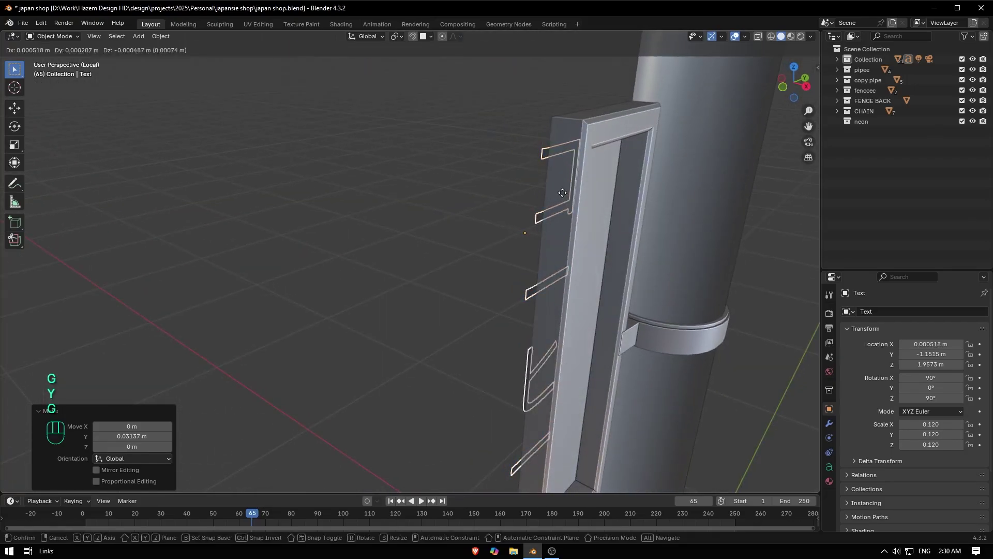
pyautogui.press('x')
pyautogui.click(615, 219)
pyautogui.scroll(2, 656, 201)
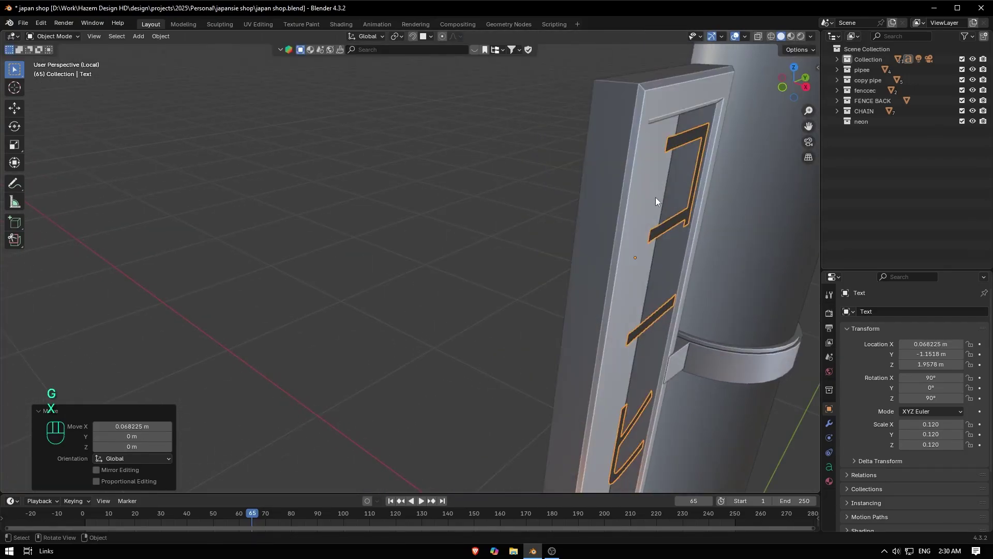
# Extrude the text geometry by 0.09 m in its text data settings.
pyautogui.click(829, 465)
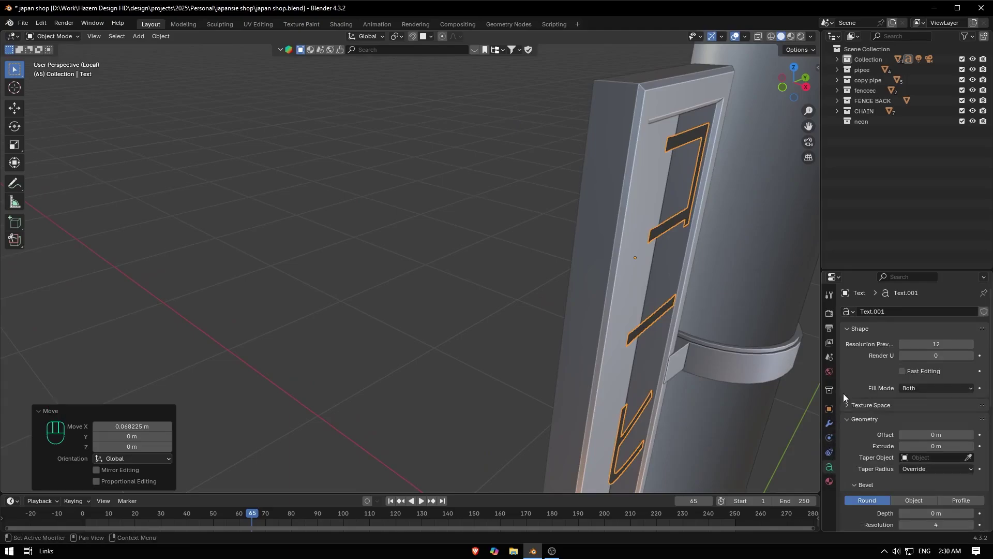
pyautogui.moveTo(872, 270); pyautogui.dragTo(873, 82)
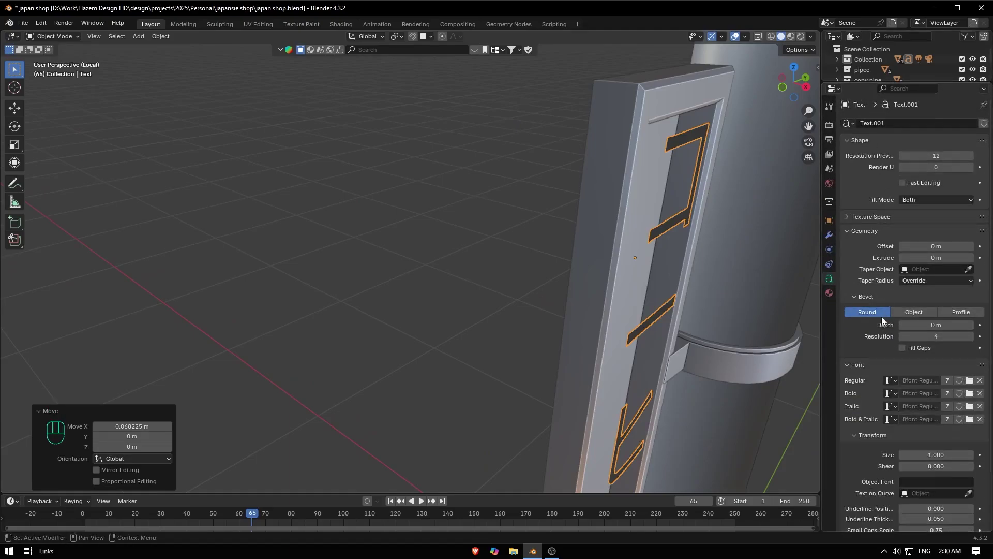
pyautogui.scroll(-3, 886, 258)
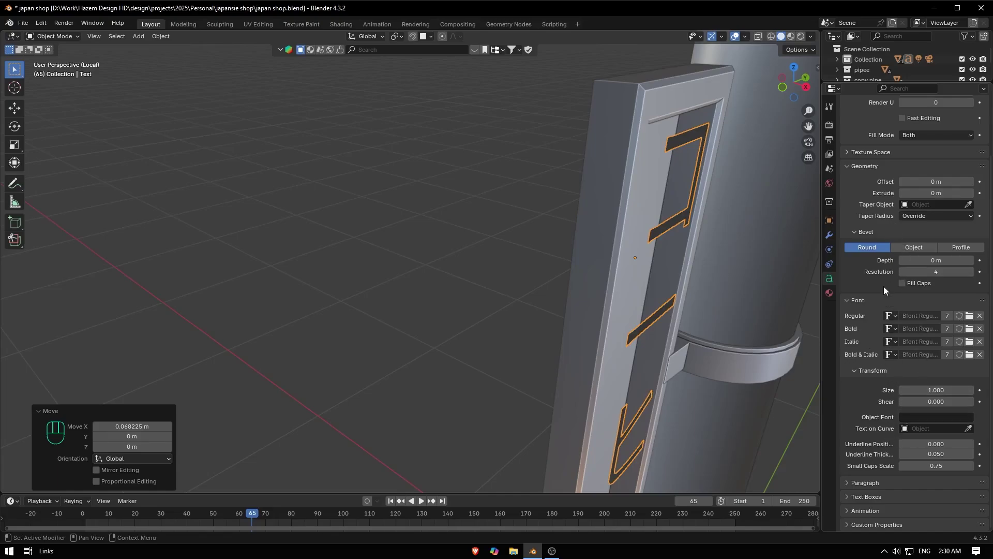
pyautogui.scroll(3, 896, 233)
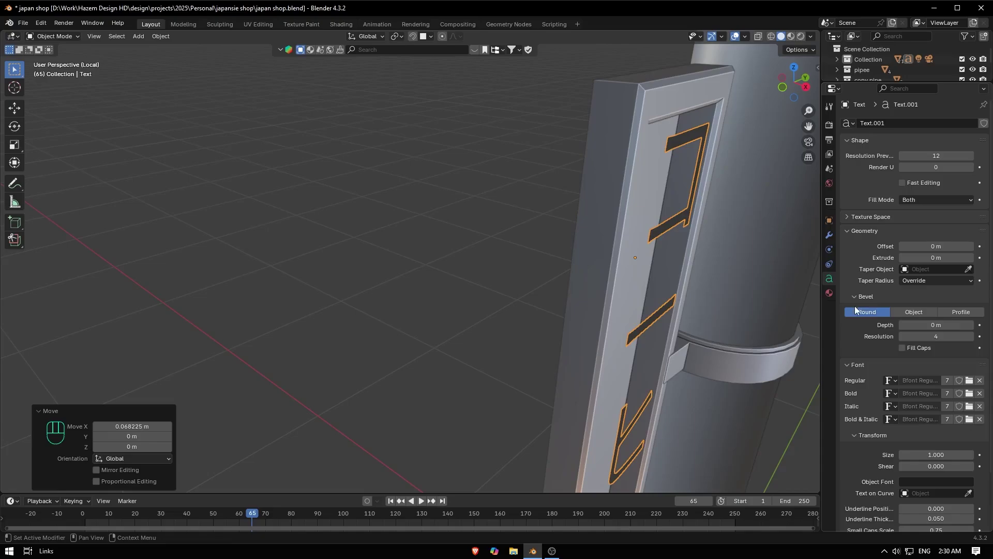
pyautogui.scroll(-3, 877, 395)
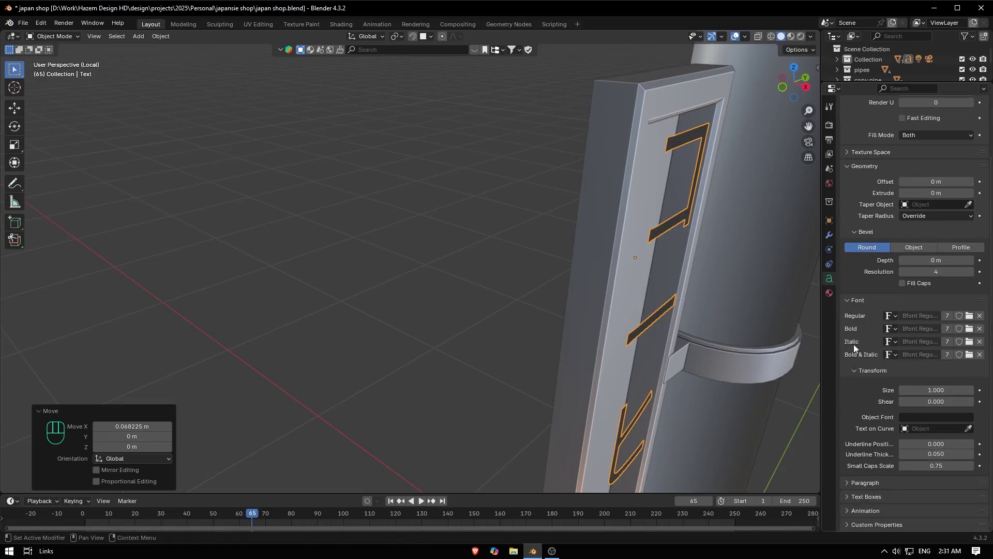
pyautogui.click(854, 300)
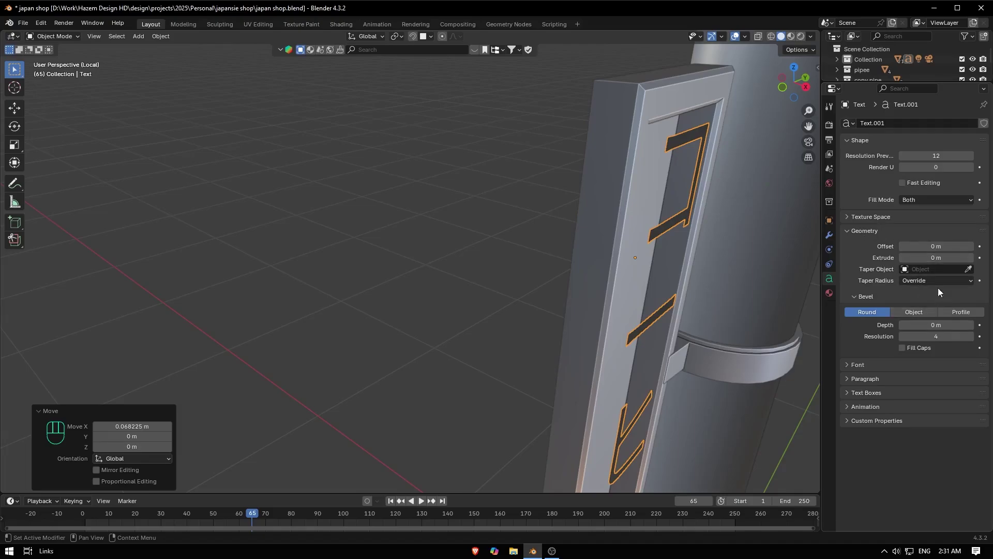
pyautogui.moveTo(930, 257); pyautogui.dragTo(954, 257)
pyautogui.moveTo(724, 263); pyautogui.dragTo(702, 258, button='middle')
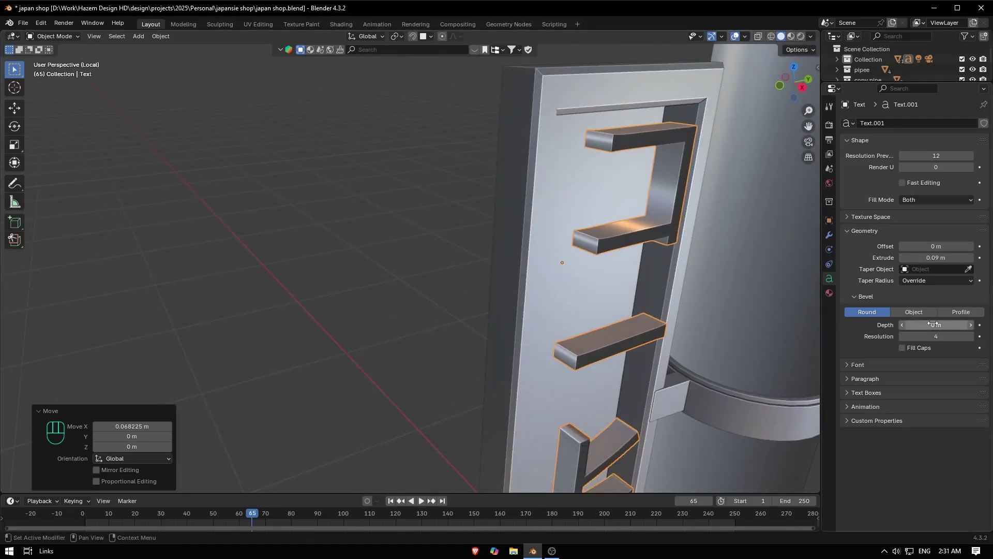
# Give the text a round bevel with a depth of 0.02 m and set its fill mode to Back.
pyautogui.click(971, 324)
pyautogui.click(971, 324)
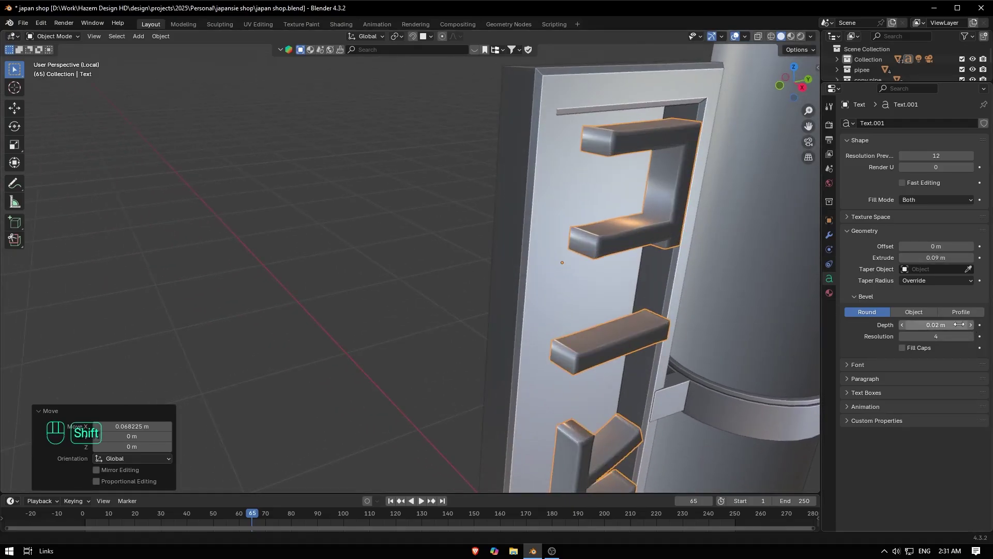
pyautogui.moveTo(677, 296); pyautogui.dragTo(657, 293, button='middle')
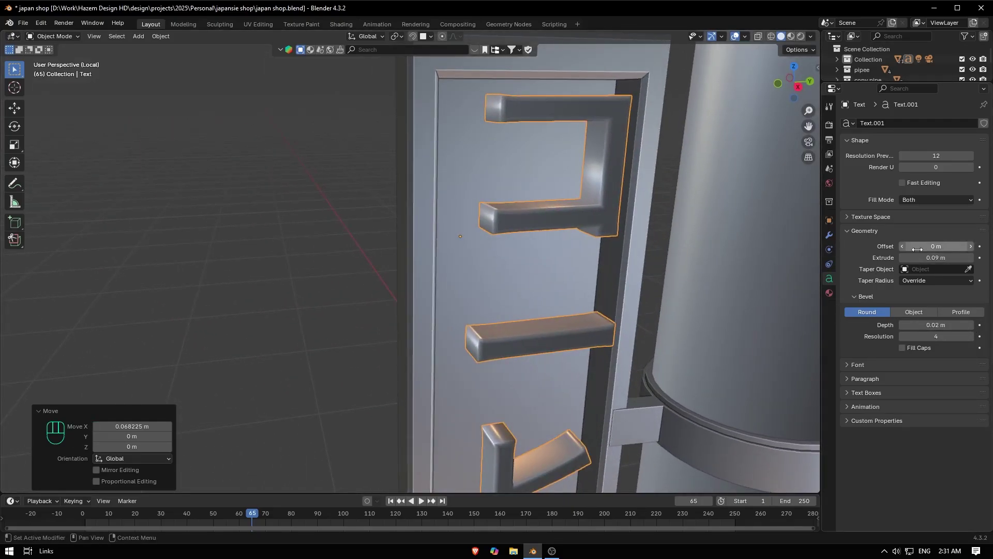
pyautogui.click(917, 201)
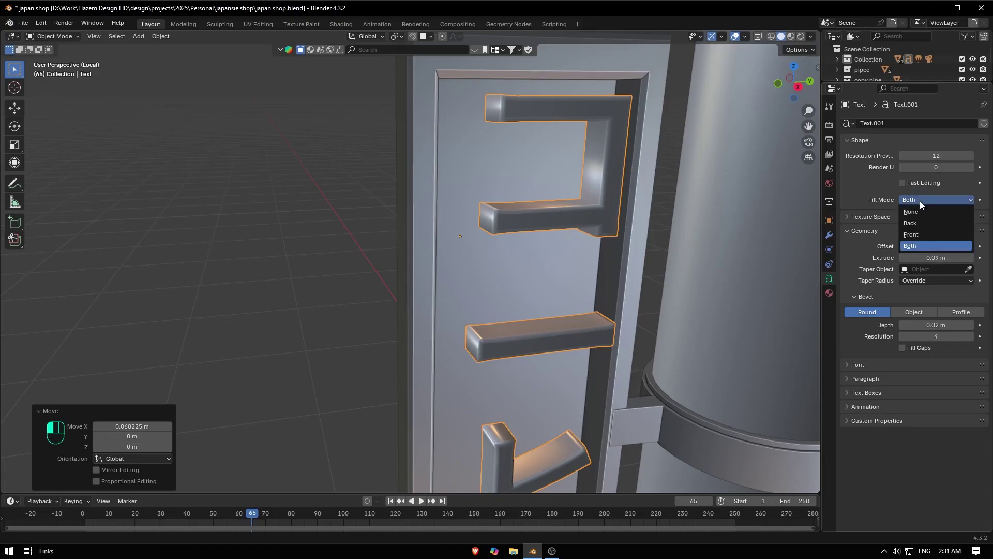
pyautogui.click(922, 222)
# Push the extruded text about 0.018 m back along X into the panel recess.
pyautogui.moveTo(776, 231); pyautogui.dragTo(603, 172, button='middle')
pyautogui.press('g')
pyautogui.press('x')
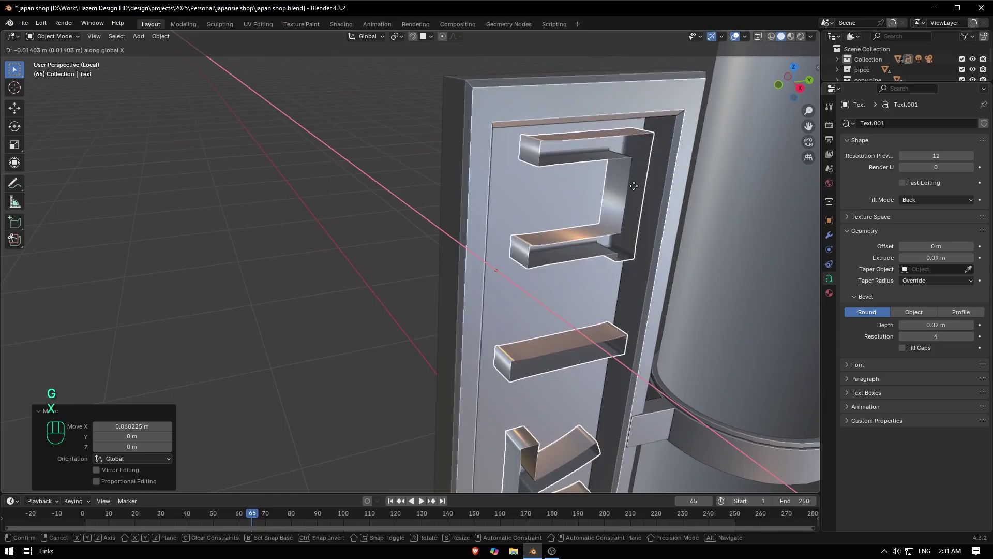
pyautogui.click(627, 182)
pyautogui.moveTo(627, 182); pyautogui.dragTo(595, 187, button='middle')
pyautogui.scroll(4, 393, 124)
pyautogui.scroll(-4, 402, 131)
pyautogui.moveTo(403, 130); pyautogui.dragTo(414, 135, button='middle')
pyautogui.moveTo(518, 100); pyautogui.dragTo(547, 115, button='middle')
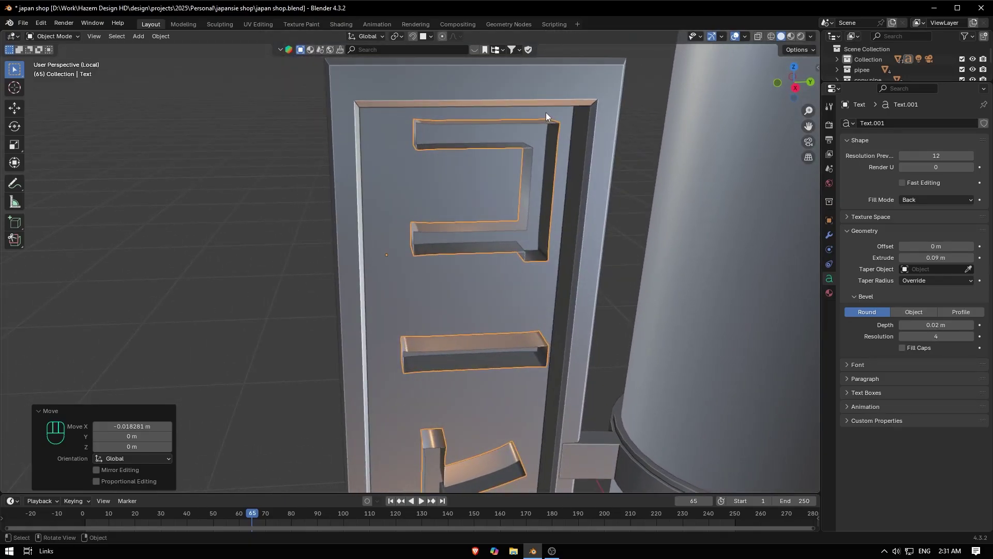
# Enlarge the text by a factor of about 1.07 and shift it about -0.006 m in Y and -0.012 m in Z.
pyautogui.scroll(-6, 543, 112)
pyautogui.moveTo(527, 181); pyautogui.dragTo(508, 170, button='middle')
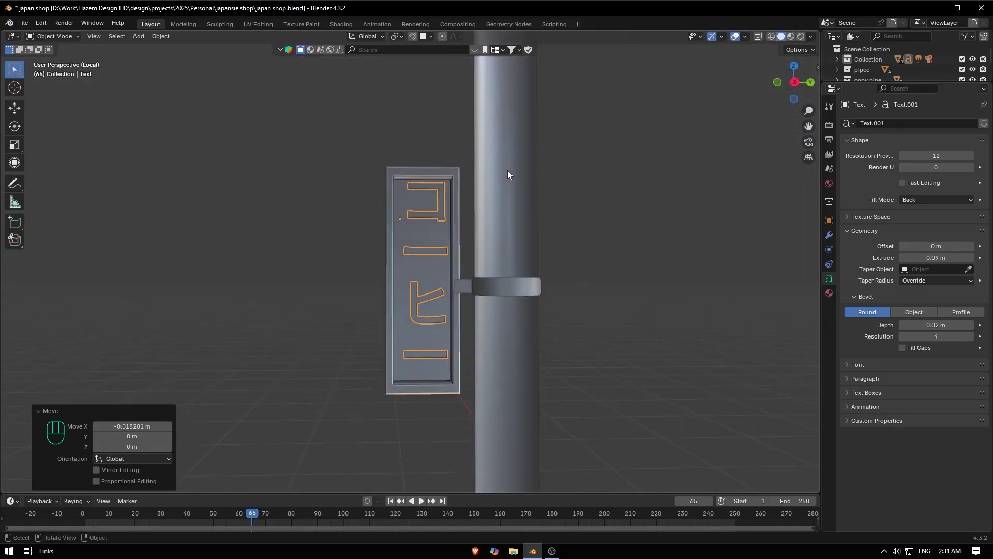
pyautogui.press('s')
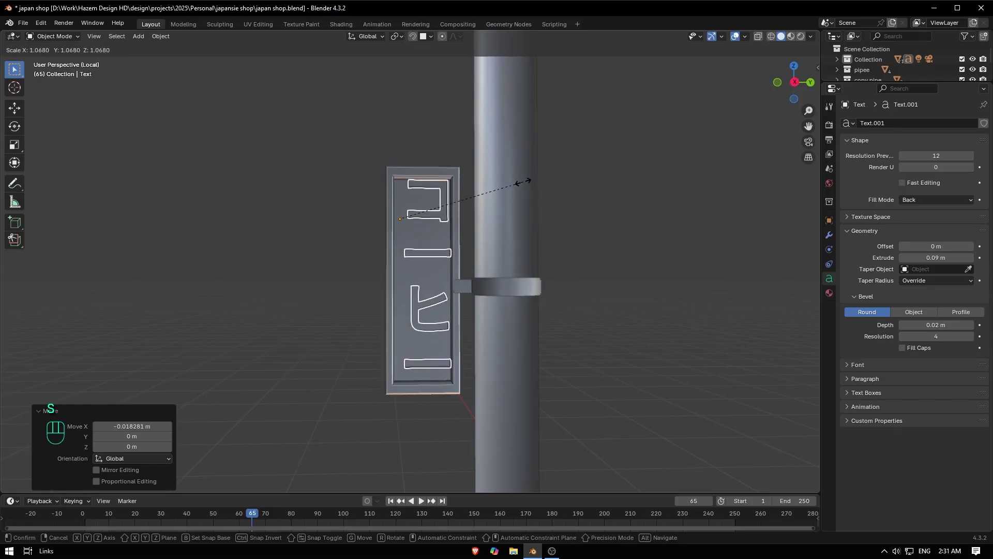
pyautogui.rightClick(522, 182)
pyautogui.press('g')
pyautogui.press('y')
pyautogui.click(519, 188)
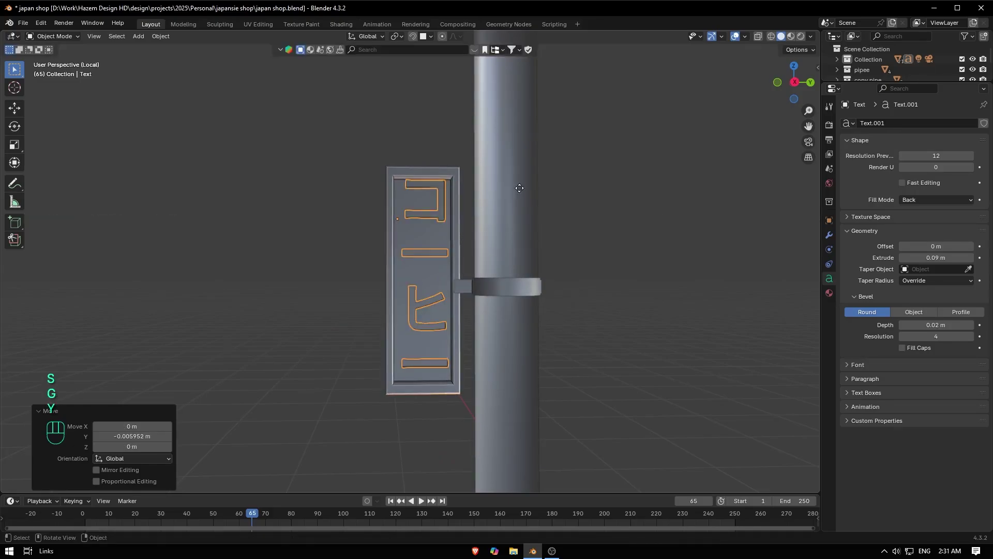
pyautogui.press('g')
pyautogui.press('z')
pyautogui.click(518, 194)
# Enlarge the text once more by a factor of about 1.06 and raise it about 0.007 m in Z.
pyautogui.press('s')
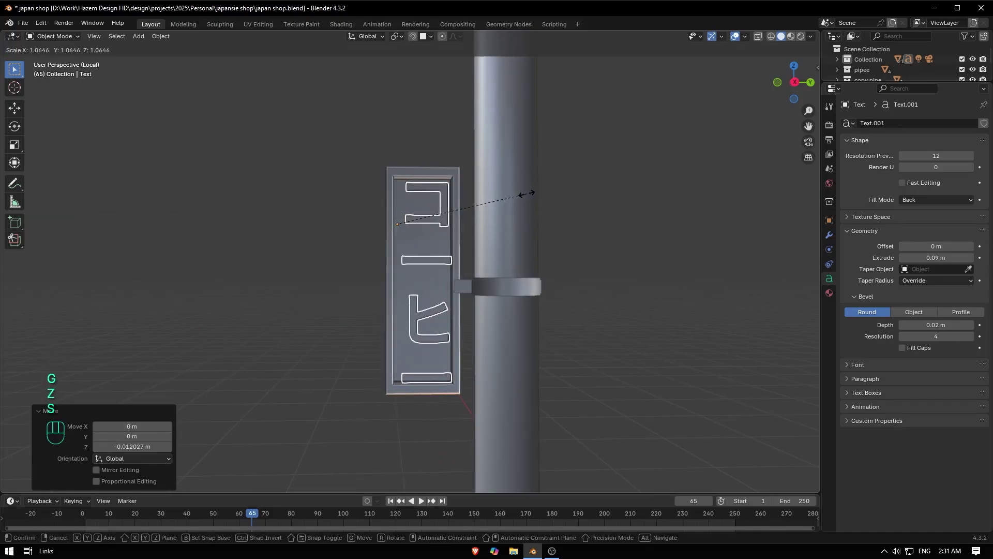
pyautogui.rightClick(526, 194)
pyautogui.press('g')
pyautogui.press('z')
pyautogui.click(526, 195)
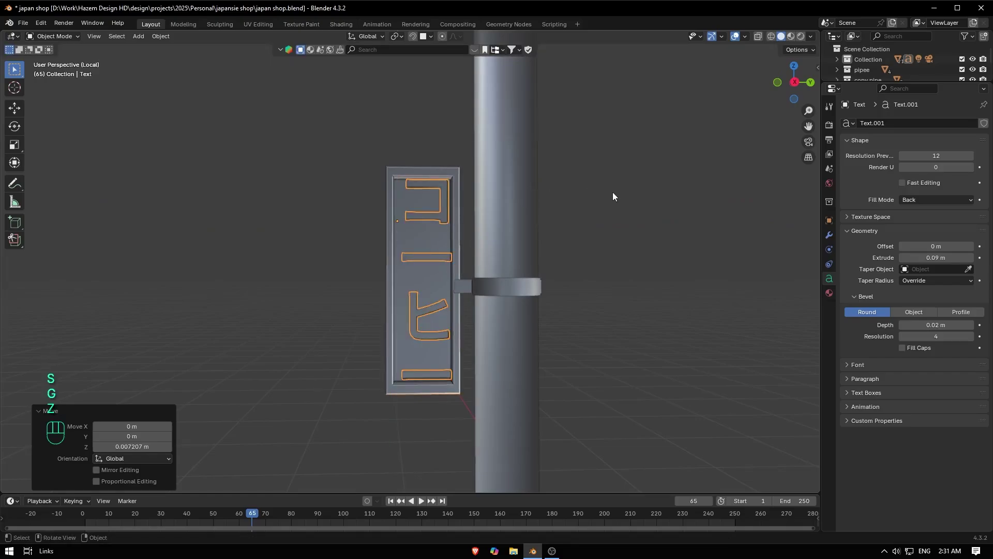
# Scale the text by 0.929 and lower it about 0.011 m in Z so it sits inside the panel frame.
pyautogui.scroll(2, 489, 217)
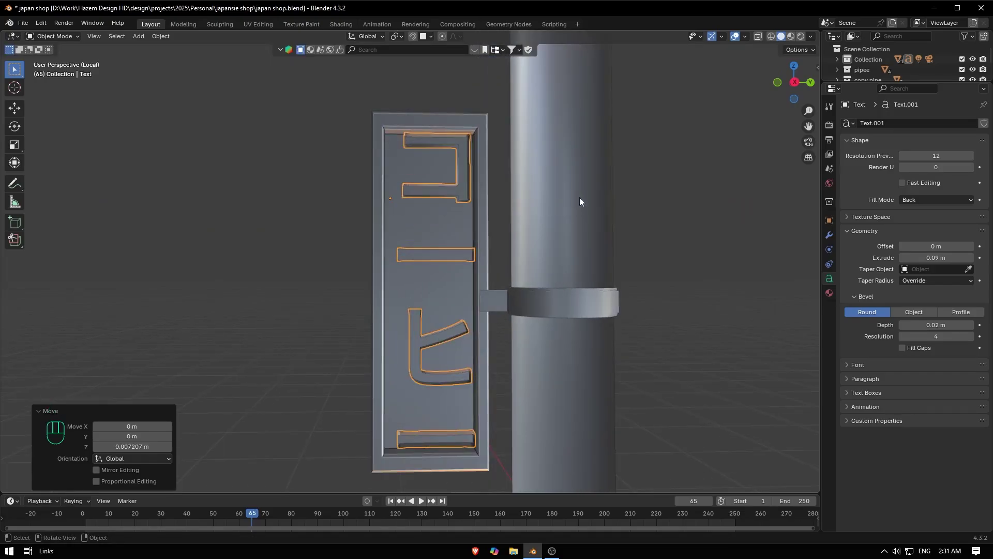
pyautogui.press('s')
pyautogui.click(565, 199)
pyautogui.press('g')
pyautogui.press('z')
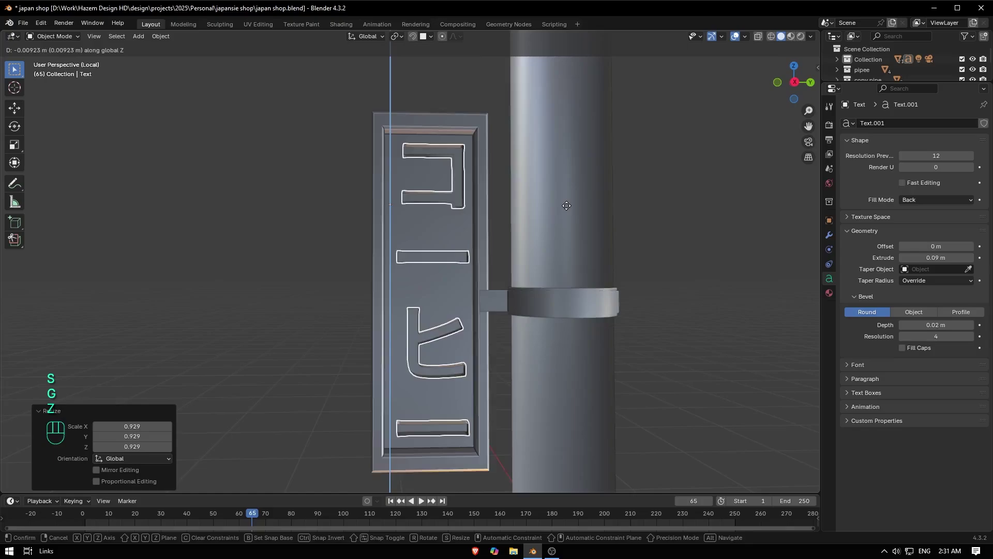
pyautogui.click(566, 205)
pyautogui.moveTo(601, 207); pyautogui.dragTo(697, 219, button='middle')
pyautogui.scroll(3, 735, 216)
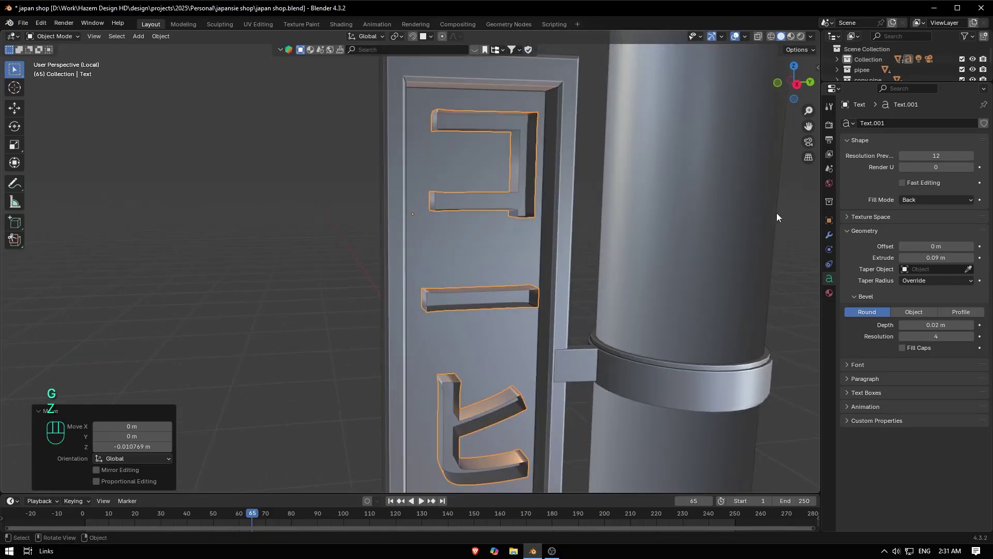
pyautogui.press('`')
pyautogui.scroll(5, 548, 211)
pyautogui.moveTo(813, 126); pyautogui.dragTo(850, 250)
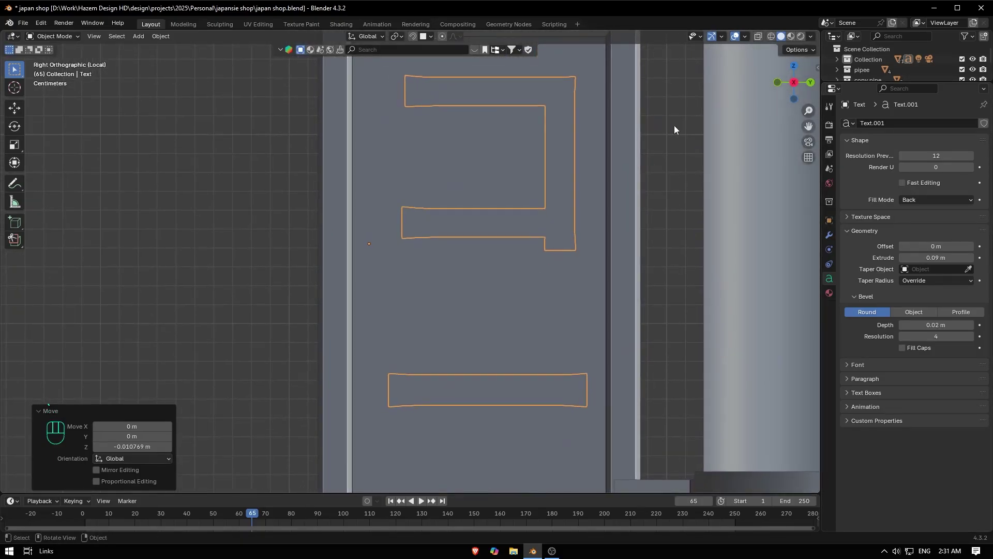
pyautogui.click(675, 125)
pyautogui.hotkey('shift', 'a')
pyautogui.scroll(-1, 287, 159)
pyautogui.scroll(-4, 287, 159)
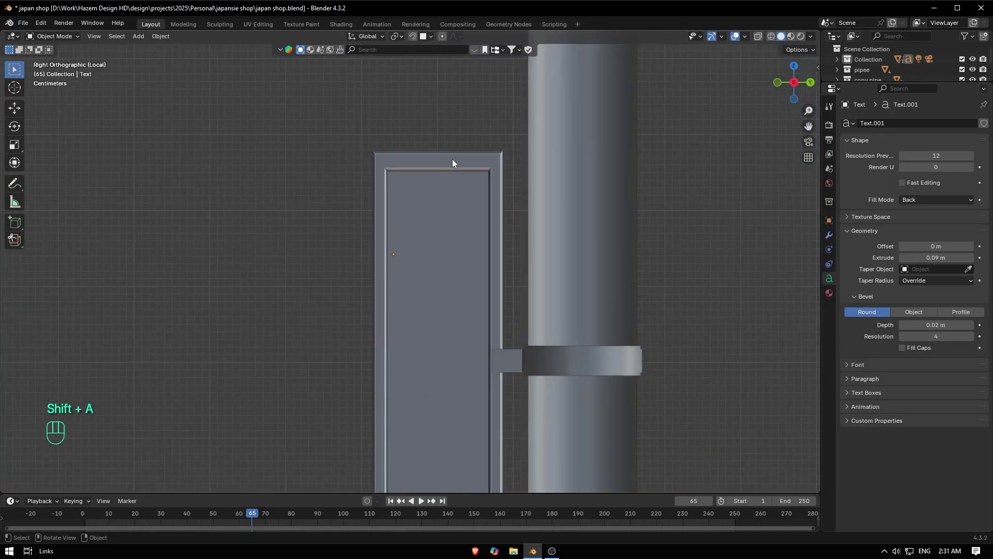
# Duplicate the upper front edge of the sign frame in place and separate it into its own object.
pyautogui.click(452, 159)
pyautogui.moveTo(456, 194); pyautogui.dragTo(497, 226, button='middle')
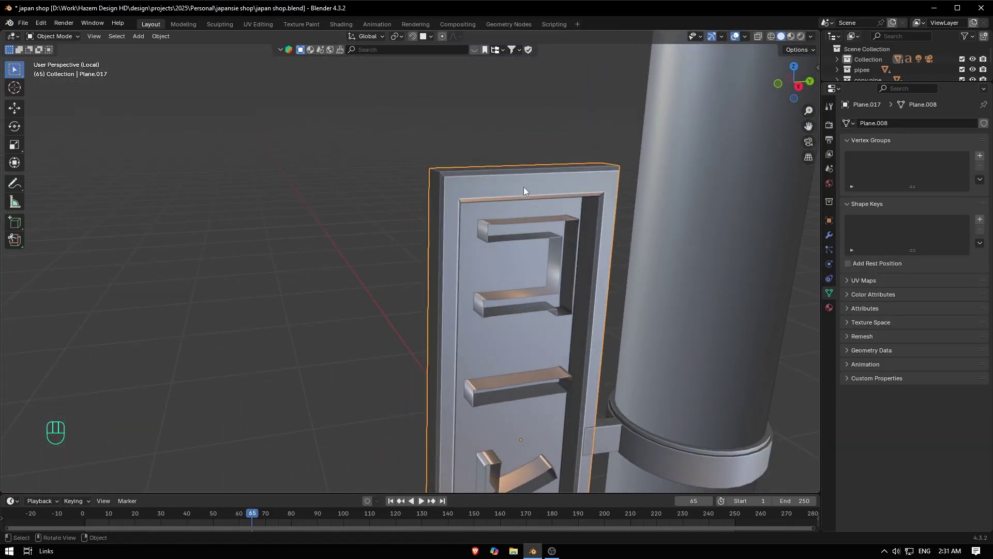
pyautogui.press('Tab')
pyautogui.press('2')
pyautogui.click(523, 173)
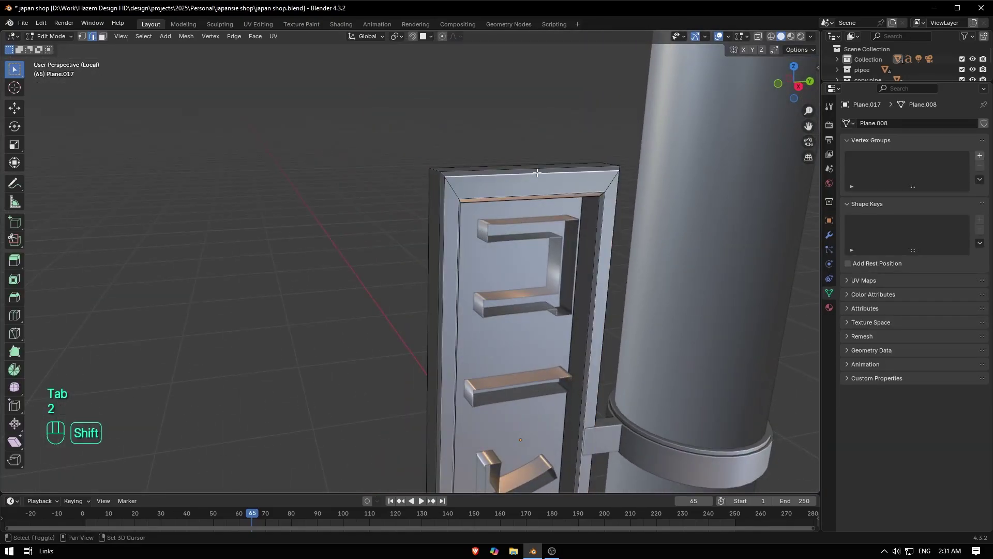
pyautogui.hotkey('shift', 'd')
pyautogui.rightClick(537, 172)
pyautogui.press('p')
pyautogui.click(537, 172)
pyautogui.press('Tab')
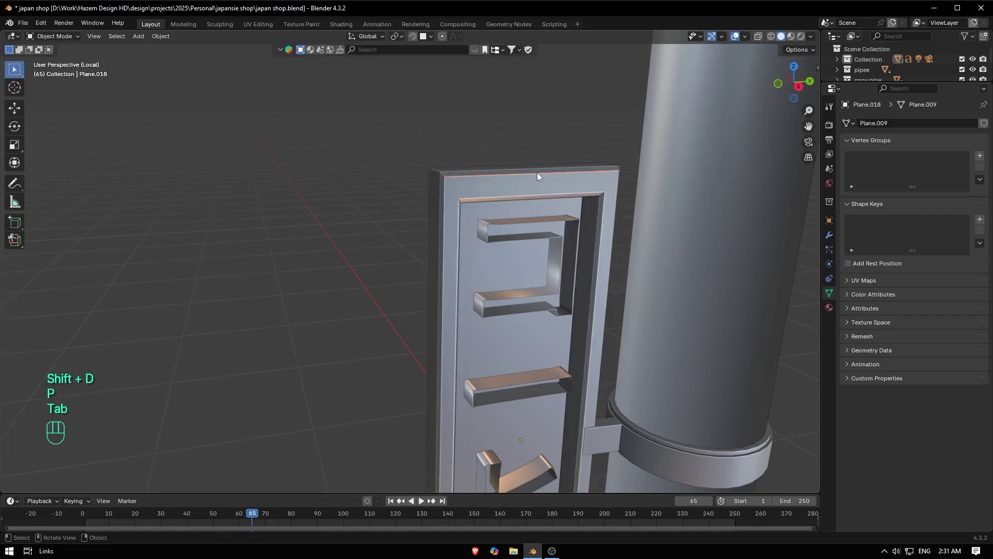
# Lower the separated edge about 0.045 m in Z so it crosses the upper part of the panel.
pyautogui.press('g')
pyautogui.press('z')
pyautogui.click(541, 212)
pyautogui.press('KP_3')
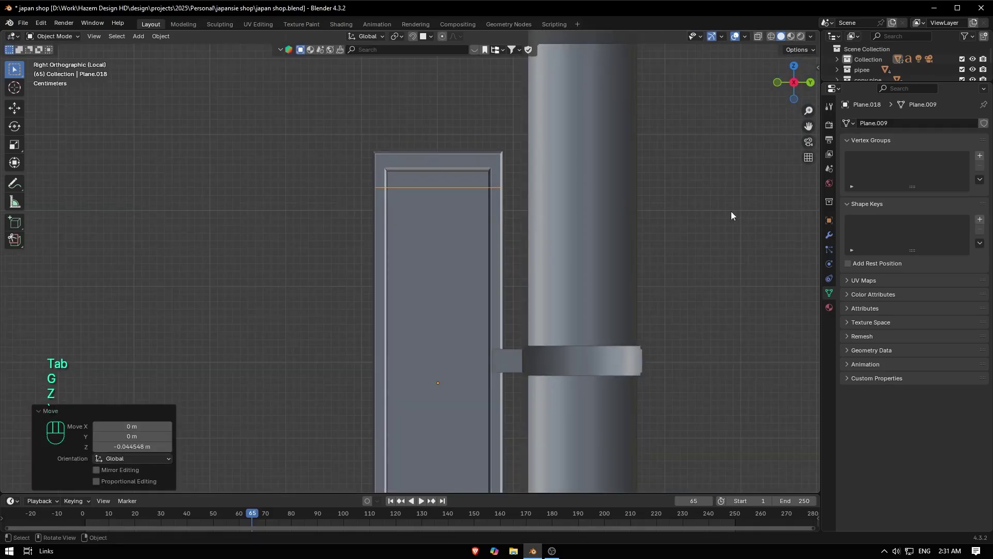
pyautogui.scroll(2, 510, 177)
pyautogui.moveTo(510, 178); pyautogui.dragTo(683, 216, button='middle')
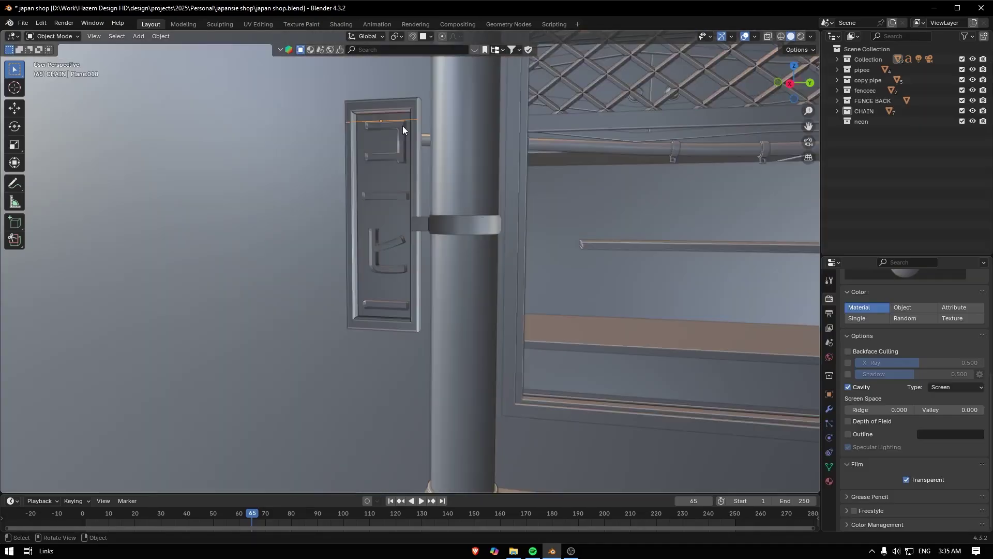
# Reposition the separated line in Z and X so it runs along the front of the コ letter's top stroke.
pyautogui.scroll(4, 764, 133)
pyautogui.moveTo(812, 127); pyautogui.dragTo(881, 341)
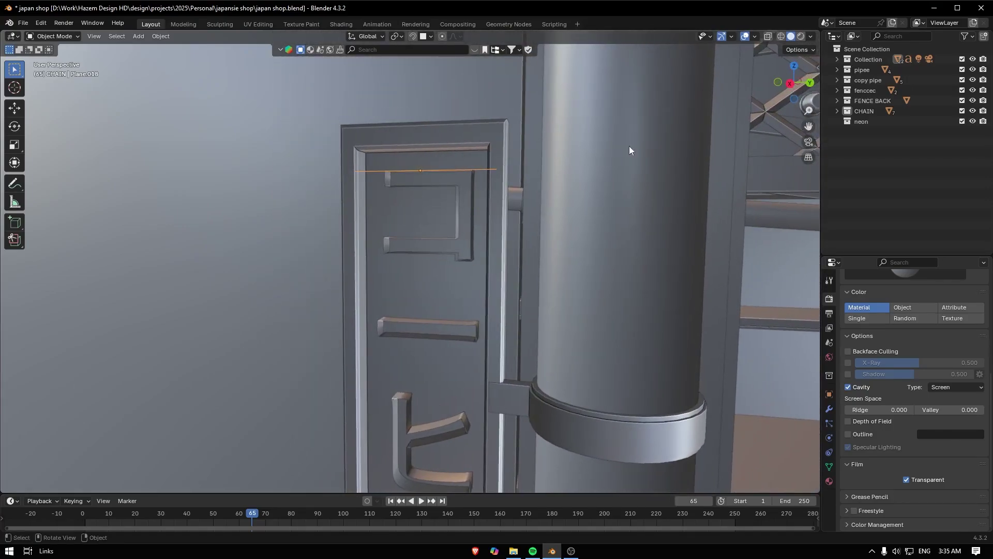
pyautogui.scroll(4, 594, 149)
pyautogui.moveTo(552, 151); pyautogui.dragTo(575, 146, button='middle')
pyautogui.press('g')
pyautogui.press('z')
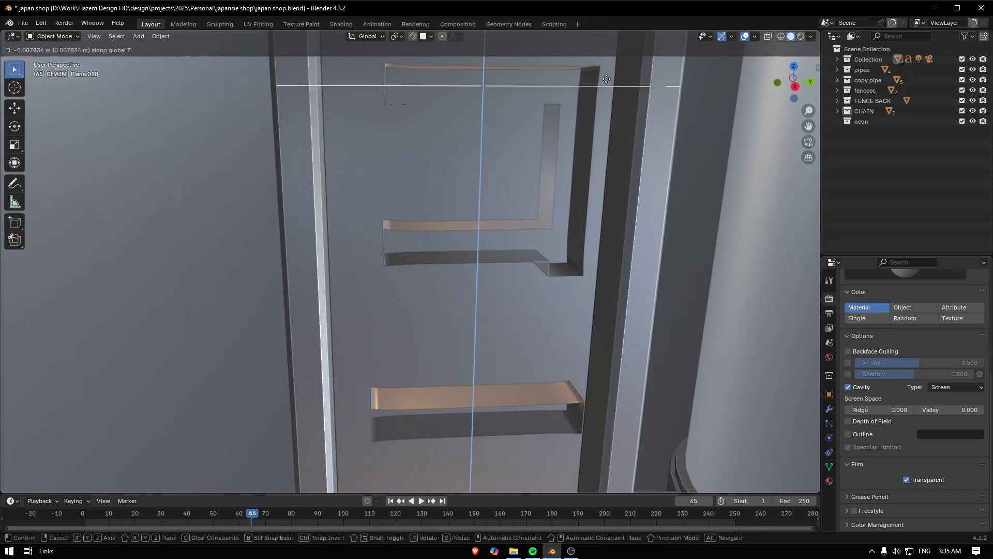
pyautogui.click(603, 65)
pyautogui.moveTo(604, 65); pyautogui.dragTo(618, 101, button='middle')
pyautogui.press('g')
pyautogui.press('x')
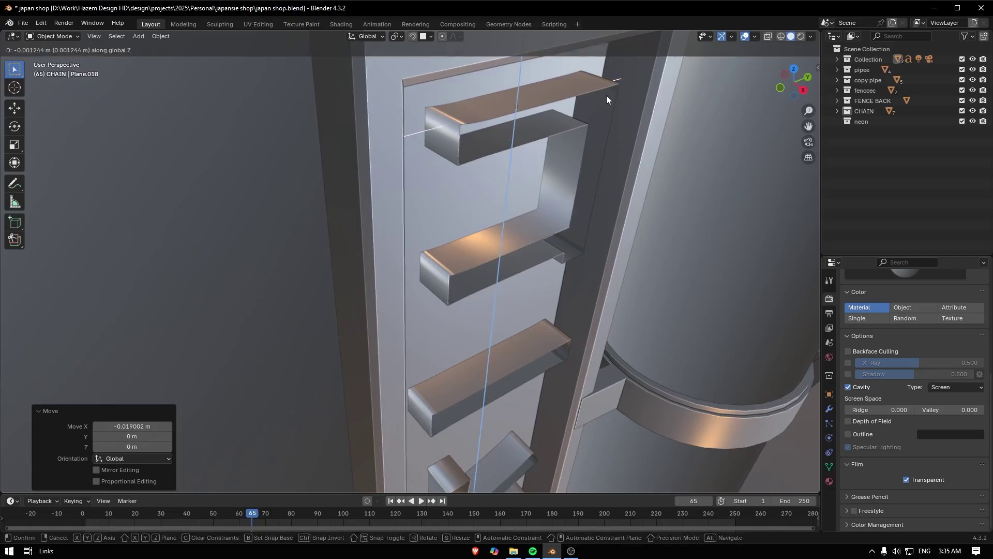
pyautogui.click(618, 103)
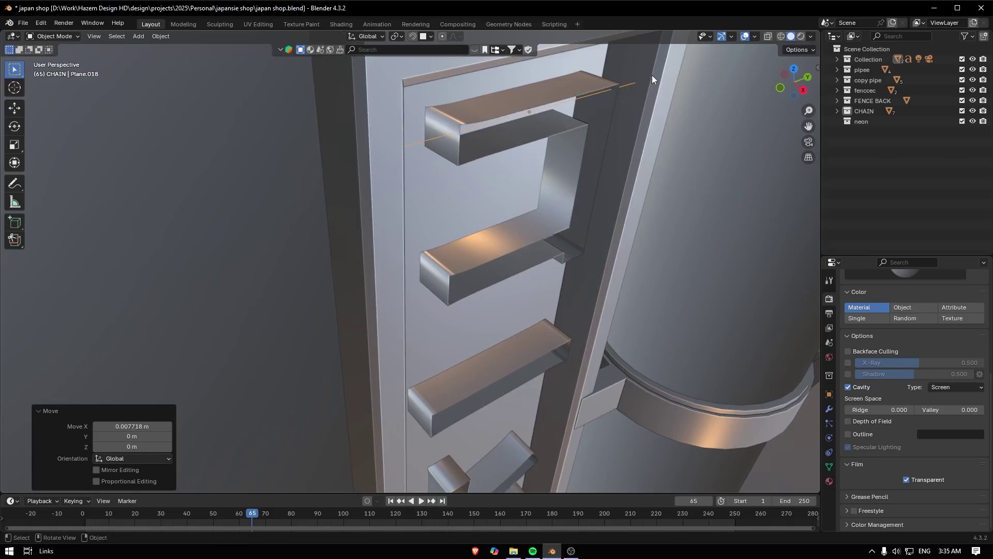
# Move the line's pole-side end vertex about -0.034 m in Y to meet the outer corner of the コ letter.
pyautogui.press('Tab')
pyautogui.press('z')
pyautogui.click(510, 89)
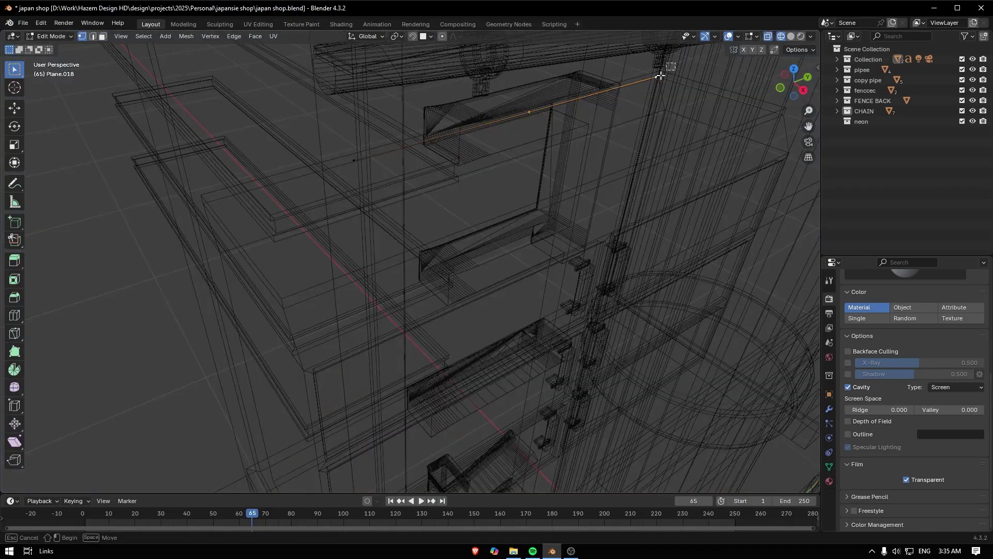
pyautogui.press('z')
pyautogui.click(655, 99)
pyautogui.moveTo(655, 98); pyautogui.dragTo(633, 99, button='middle')
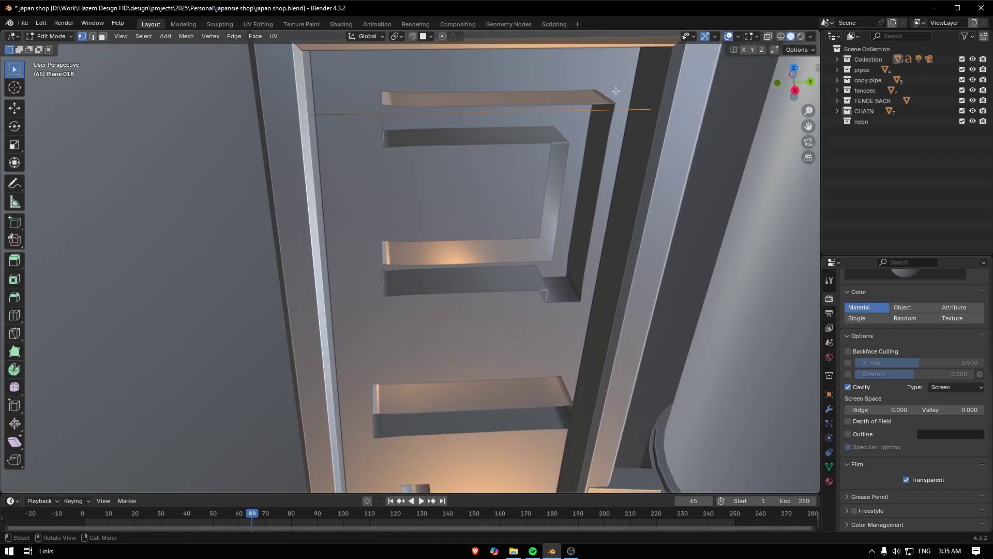
pyautogui.press('g')
pyautogui.press('y')
pyautogui.click(549, 100)
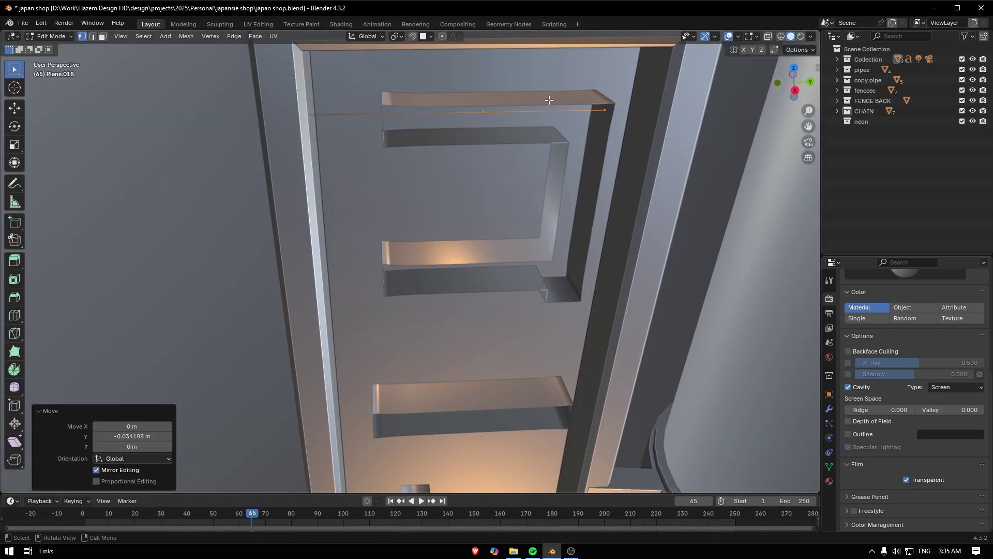
# Move the line's opposite end vertex about 0.041 m in Y and fine-tune it to the open end of the top stroke.
pyautogui.moveTo(332, 102); pyautogui.dragTo(251, 137)
pyautogui.press('z')
pyautogui.press('g')
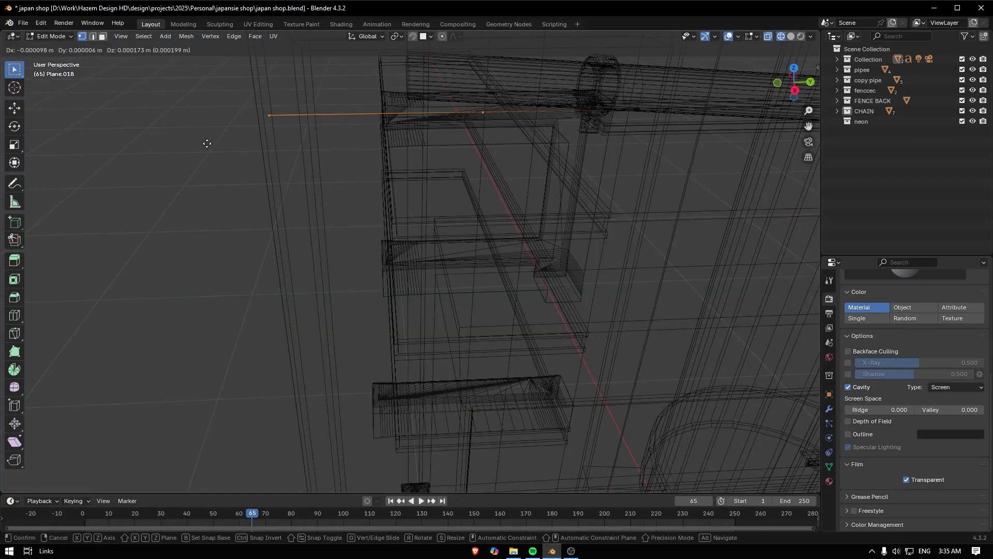
pyautogui.press('y')
pyautogui.click(321, 136)
pyautogui.press('z')
pyautogui.click(514, 132)
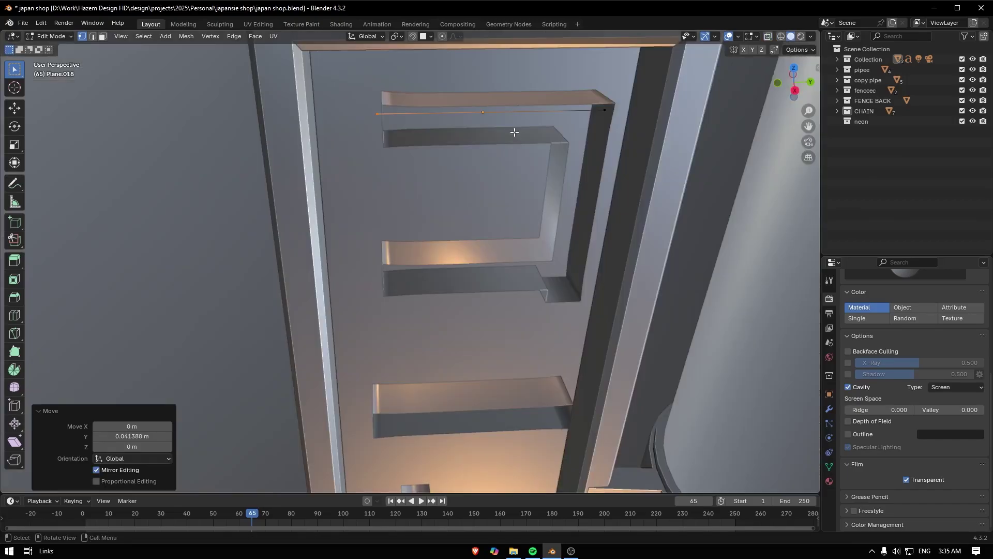
pyautogui.press('g')
pyautogui.press('y')
pyautogui.click(447, 122)
pyautogui.moveTo(447, 122); pyautogui.dragTo(515, 99, button='middle')
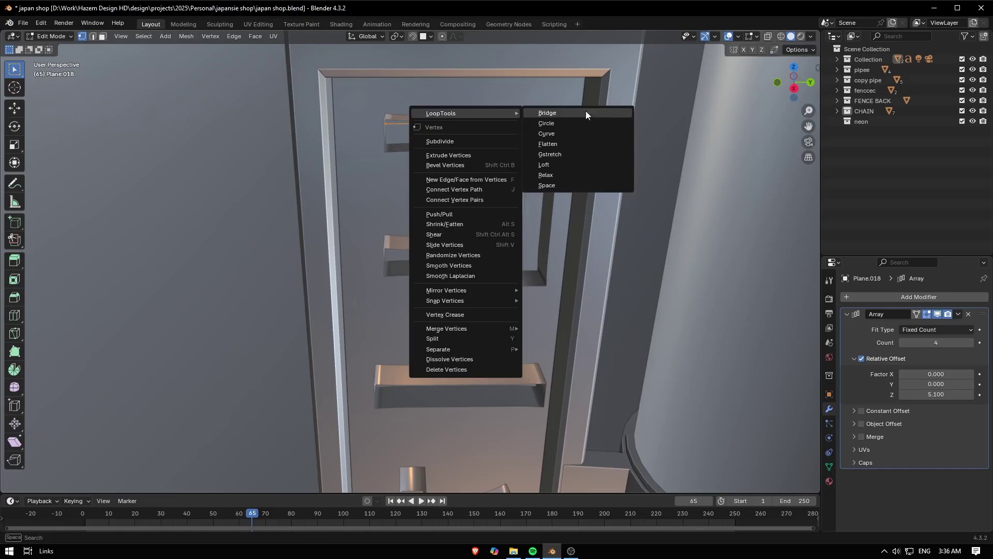
# Return to Object Mode and convert the shortened line to a curve.
pyautogui.click(585, 111)
pyautogui.press('Tab')
pyautogui.rightClick(507, 121)
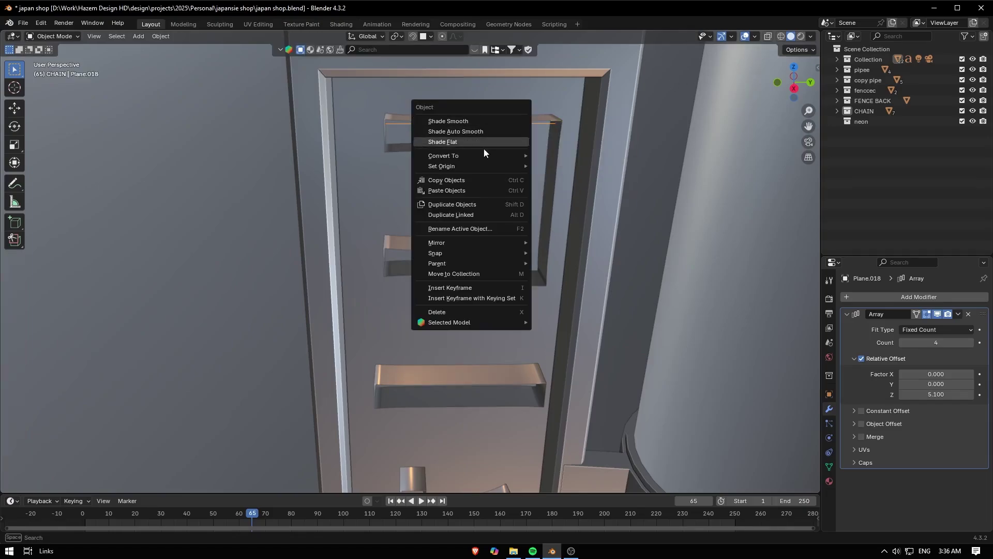
pyautogui.moveTo(469, 155)
pyautogui.click(586, 166)
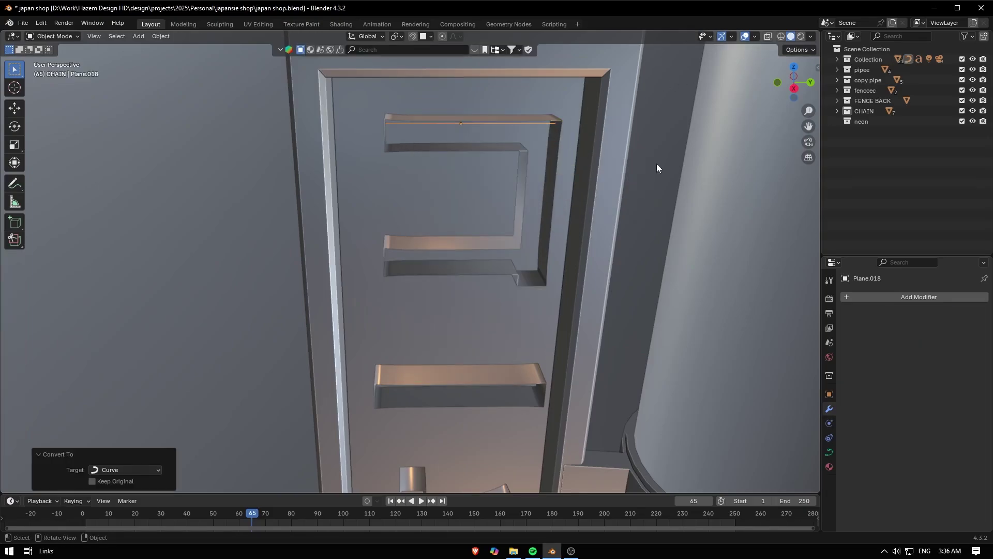
# Give the curve a small round bevel depth to make it a thin tube.
pyautogui.click(829, 452)
pyautogui.scroll(-6, 941, 445)
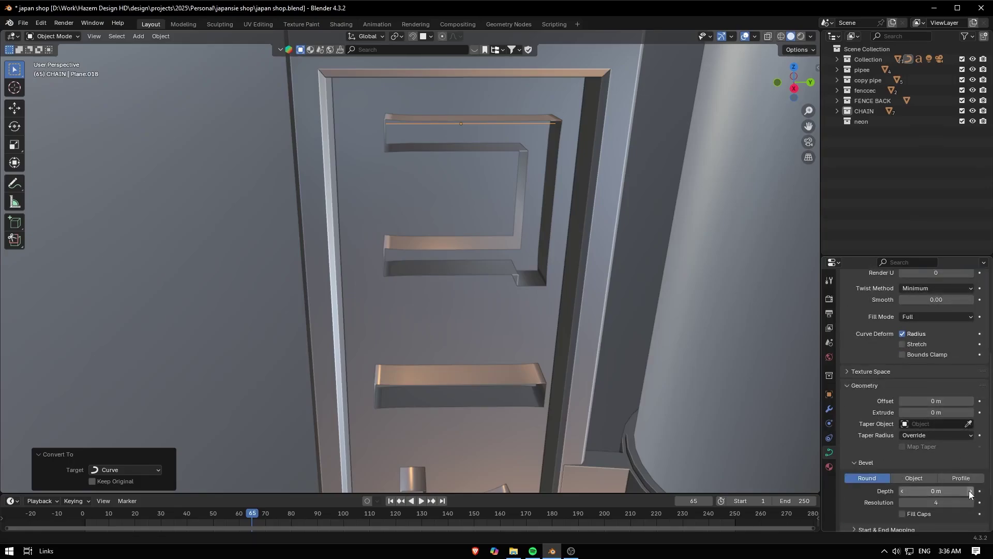
pyautogui.click(970, 493)
pyautogui.moveTo(947, 492); pyautogui.dragTo(929, 491)
pyautogui.scroll(1, 678, 168)
pyautogui.moveTo(677, 166); pyautogui.dragTo(673, 158, button='middle')
pyautogui.scroll(-5, 733, 220)
# Add an Array modifier to the tube and set its relative offset Z factor to 1.
pyautogui.click(829, 409)
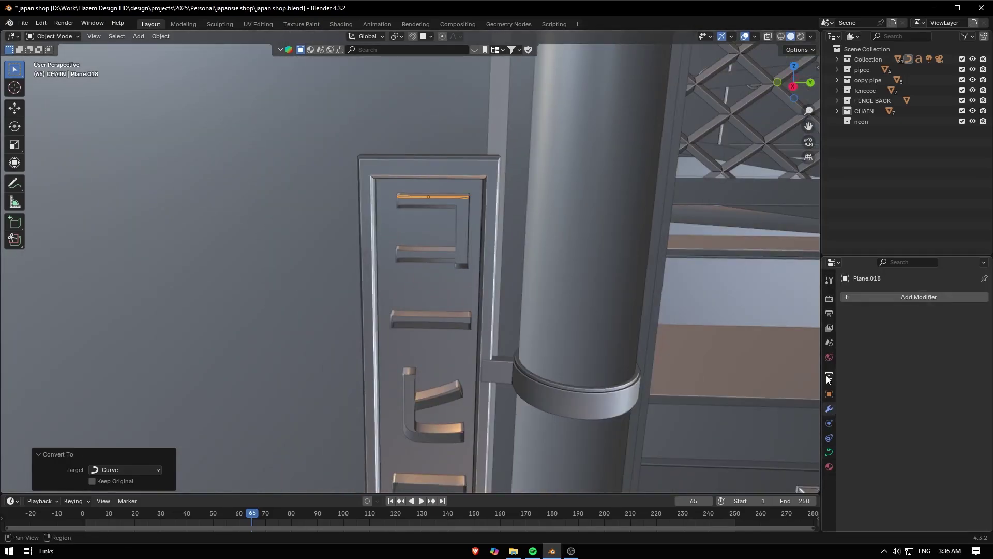
pyautogui.click(902, 300)
pyautogui.click(797, 319)
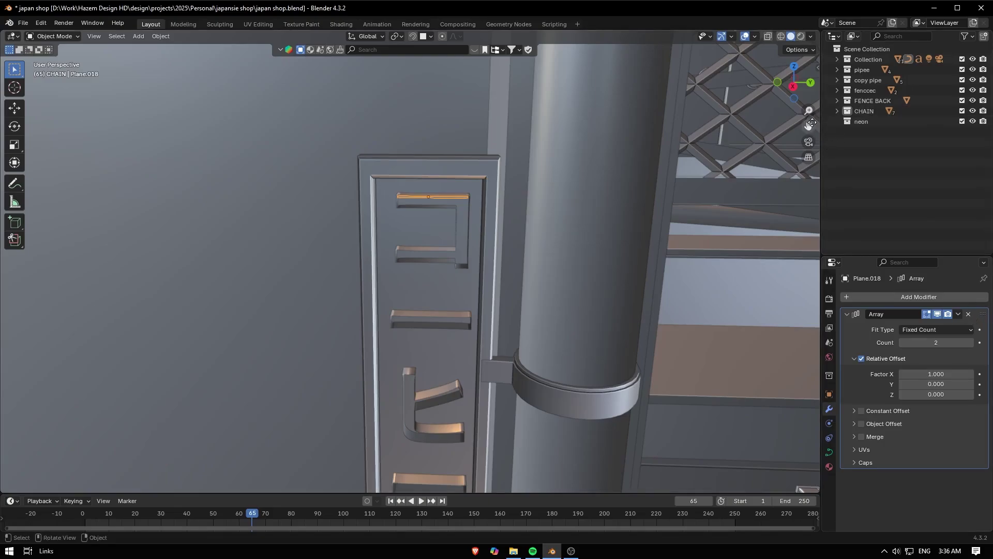
pyautogui.press('KP_Decimal')
pyautogui.moveTo(504, 242); pyautogui.dragTo(557, 223, button='middle')
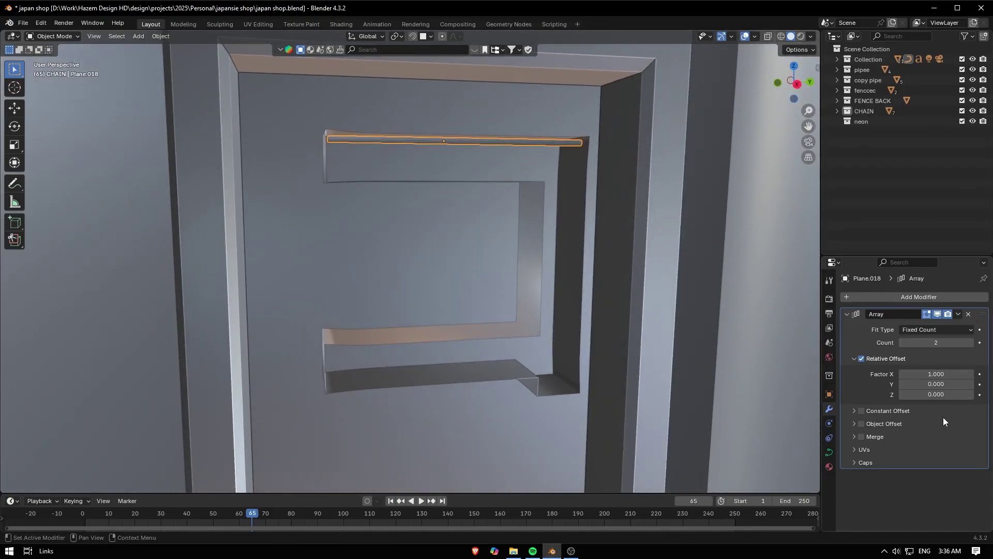
pyautogui.click(945, 395)
pyautogui.write('1')
pyautogui.press('Return')
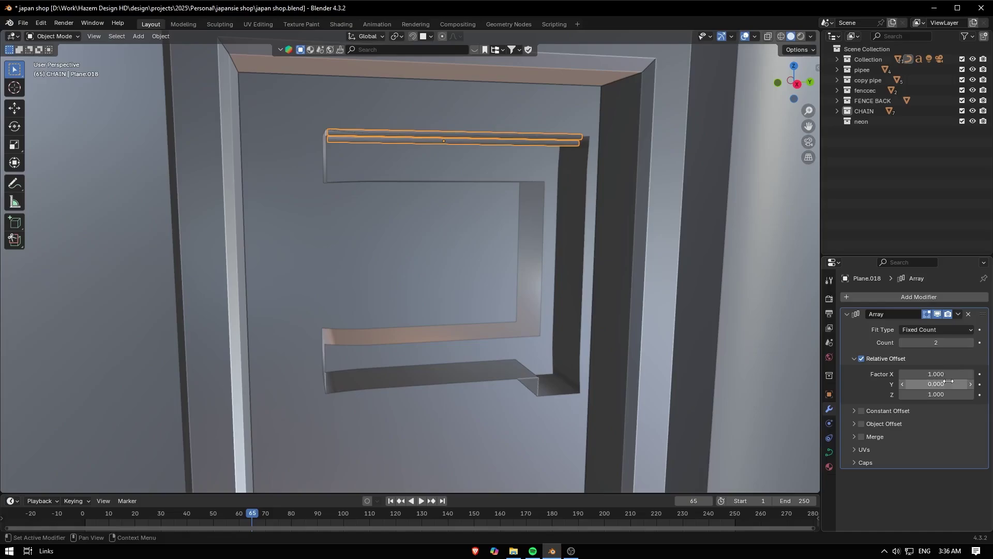
# Set the array's relative offset to 0 in X and -1.820 in Z, with a count of 4.
pyautogui.press('BackSpace')
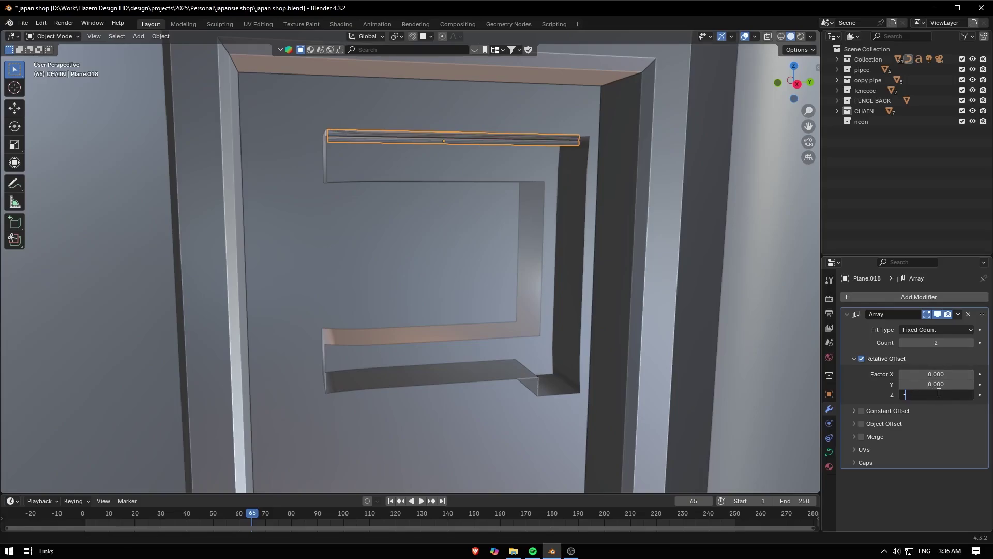
pyautogui.write('1')
pyautogui.press('Return')
pyautogui.moveTo(940, 396); pyautogui.dragTo(921, 395)
pyautogui.click(971, 343)
pyautogui.click(970, 343)
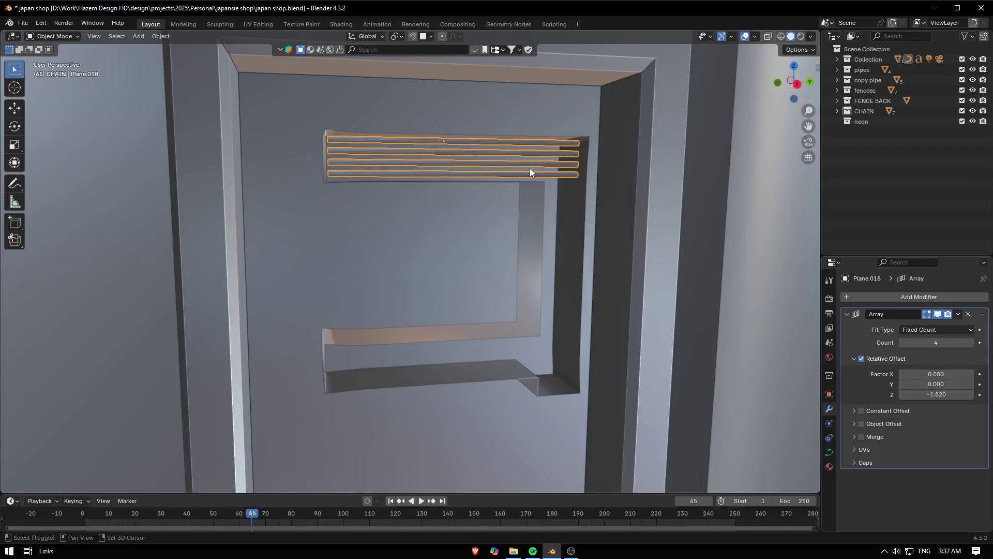
# Duplicate the tube array and lower the copy about 0.014 m in Z, just below the コ letter's top stroke.
pyautogui.hotkey('shift', 'd')
pyautogui.press('Escape')
pyautogui.press('g')
pyautogui.press('z')
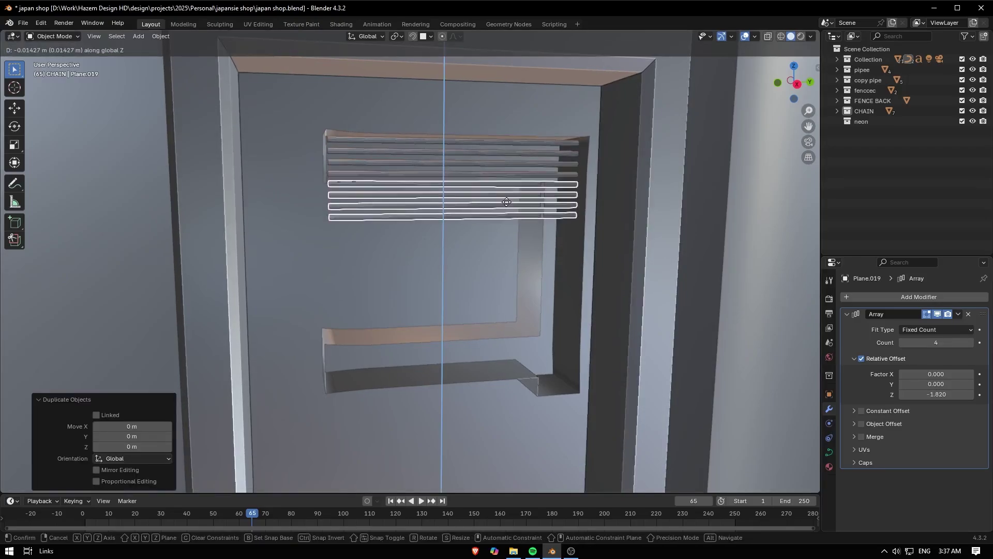
pyautogui.click(507, 203)
pyautogui.moveTo(507, 203); pyautogui.dragTo(543, 180, button='middle')
# Shorten the copied tubes to the width of the コ letter's vertical stroke by moving their far end about 0.075 m in Y.
pyautogui.press('Tab')
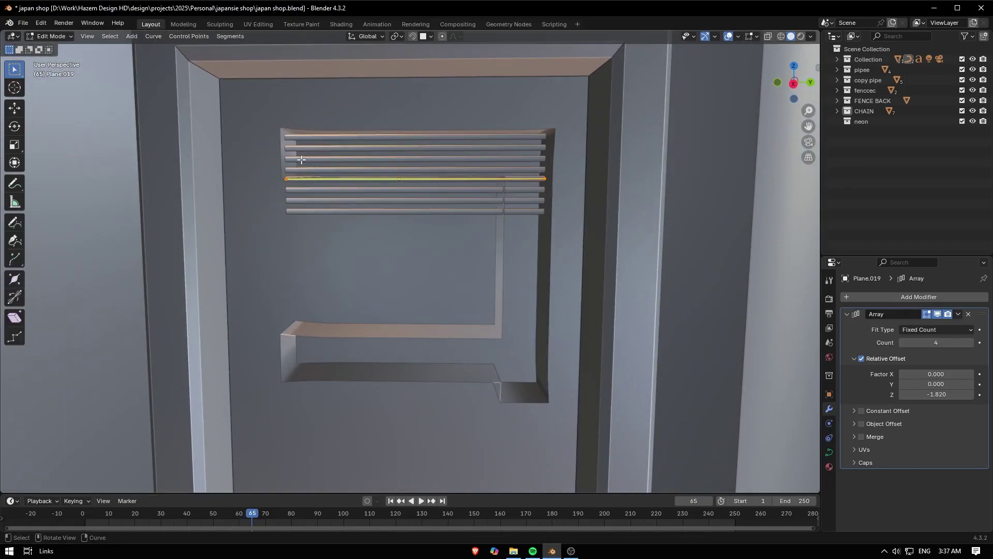
pyautogui.press('g')
pyautogui.press('y')
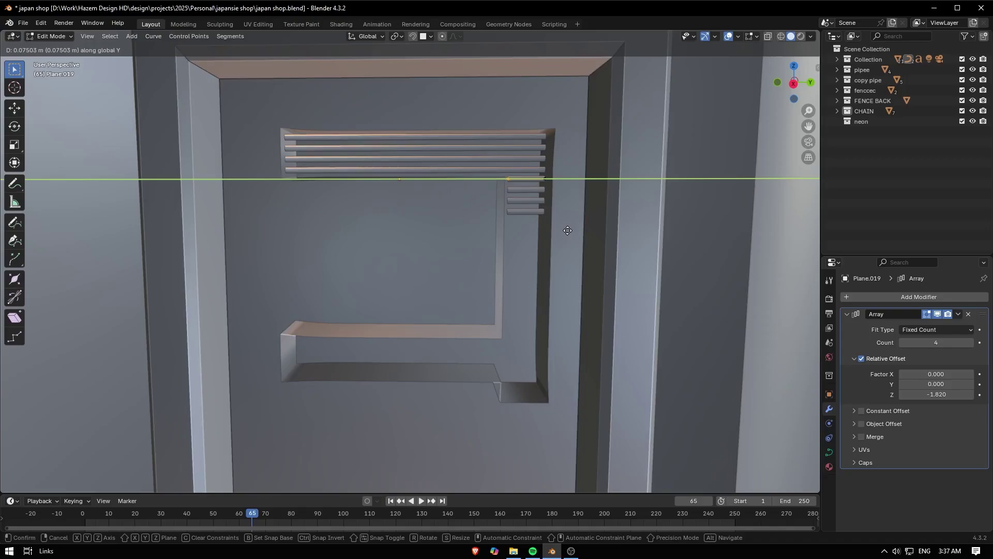
pyautogui.click(565, 230)
pyautogui.press('Tab')
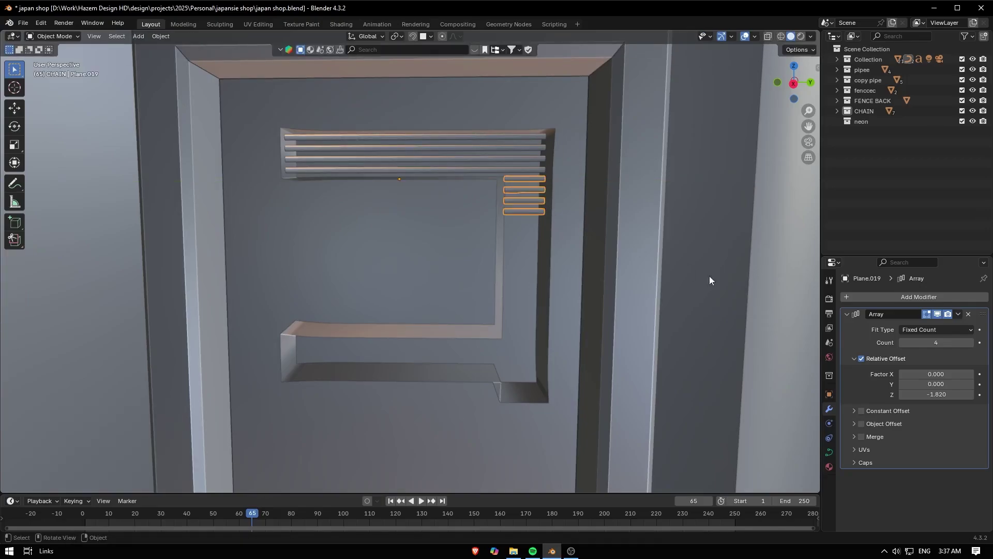
# Set the short tubes' array count to 16 to fill the コ letter's vertical stroke.
pyautogui.click(972, 342)
pyautogui.click(973, 342)
pyautogui.click(973, 342)
pyautogui.click(973, 342)
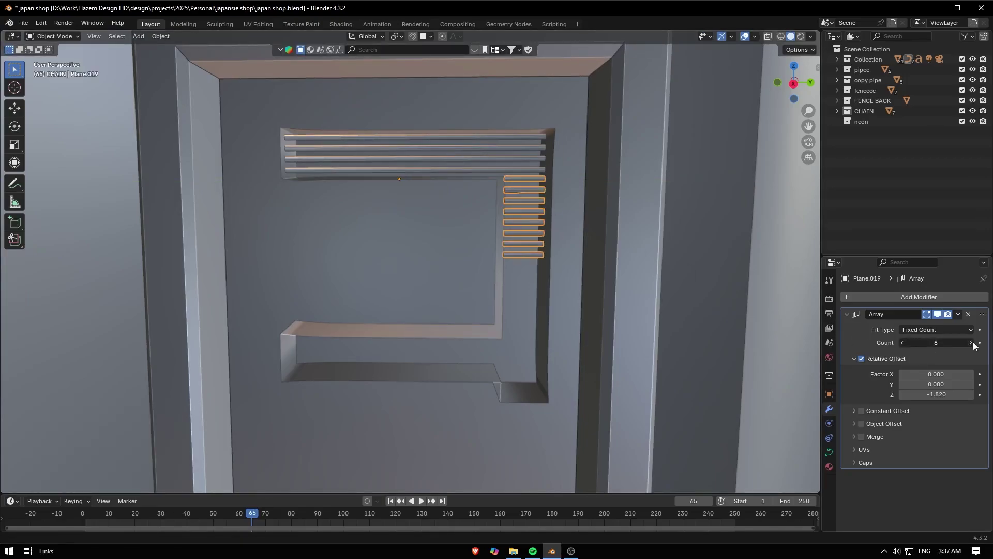
pyautogui.doubleClick(973, 342)
pyautogui.doubleClick(973, 342)
pyautogui.click(973, 342)
pyautogui.click(973, 342)
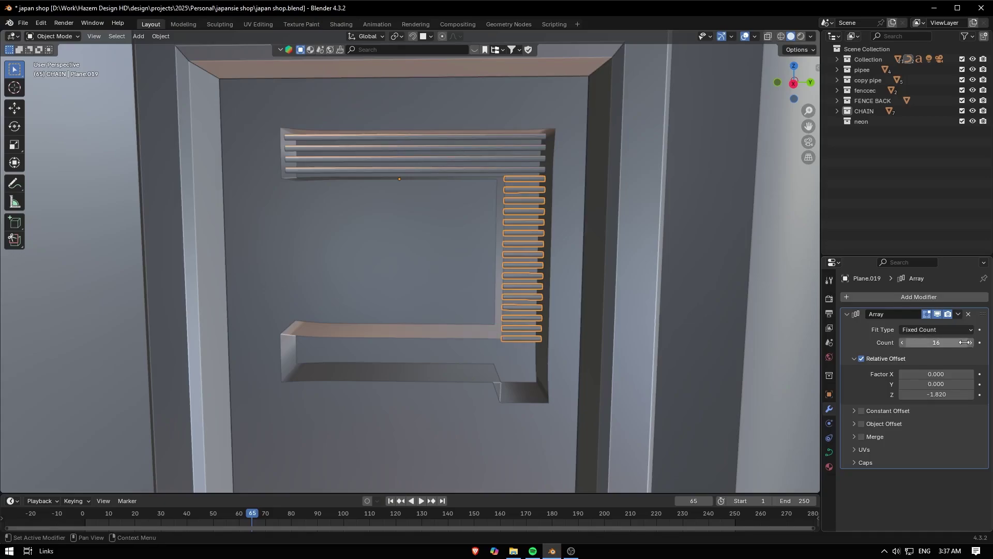
pyautogui.hotkey('shift', 'd')
pyautogui.press('z')
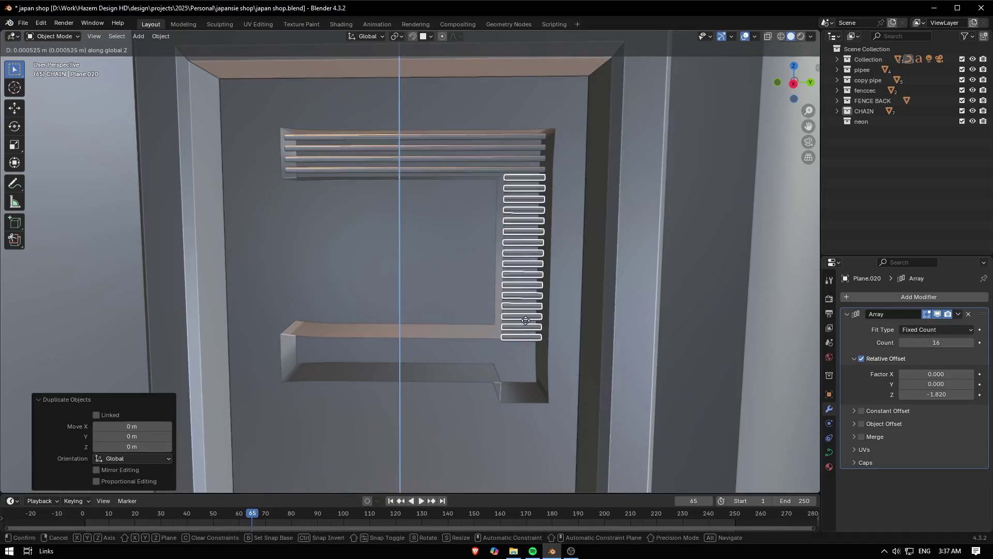
pyautogui.rightClick(526, 320)
pyautogui.press('Delete')
# Duplicate the top stroke's tube array and lower the copy about 0.070 m in Z onto the コ letter's bottom stroke.
pyautogui.click(463, 156)
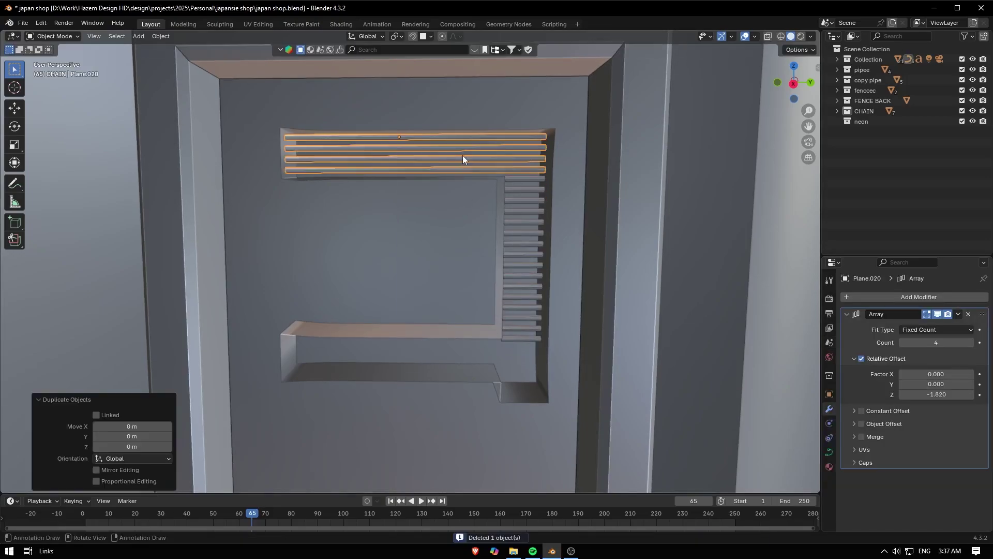
pyautogui.press('g')
pyautogui.press('z')
pyautogui.click(465, 364)
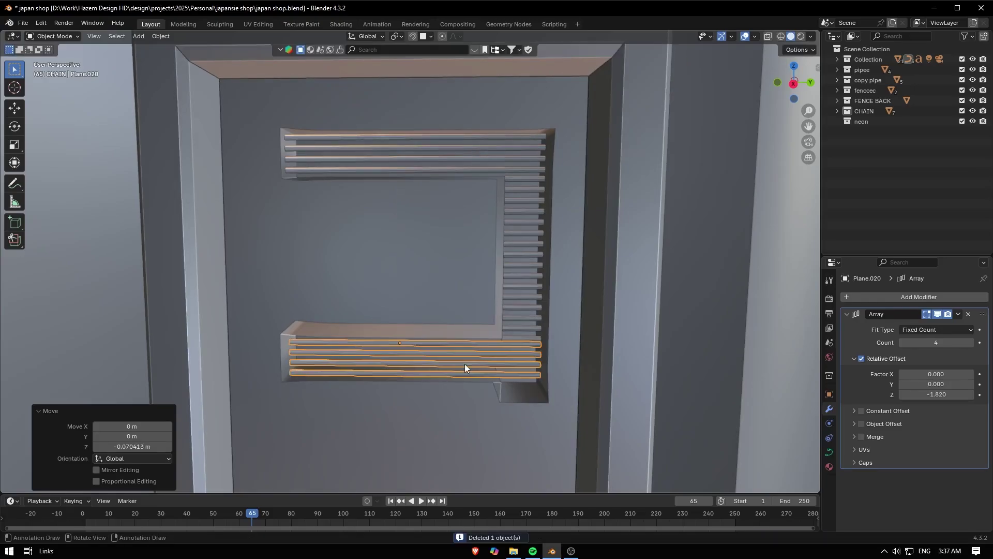
pyautogui.moveTo(465, 364); pyautogui.dragTo(526, 321, button='middle')
# Duplicate the vertical stroke's tube array, lower it about 0.070 m in Z and set its count to 2 for the lower corner stub.
pyautogui.click(520, 267)
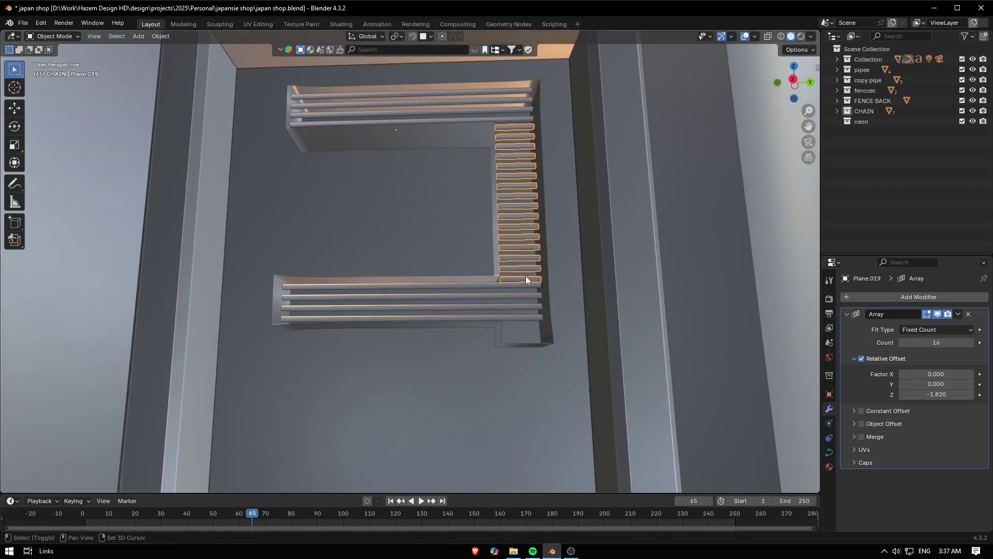
pyautogui.hotkey('shift', 'd')
pyautogui.press('z')
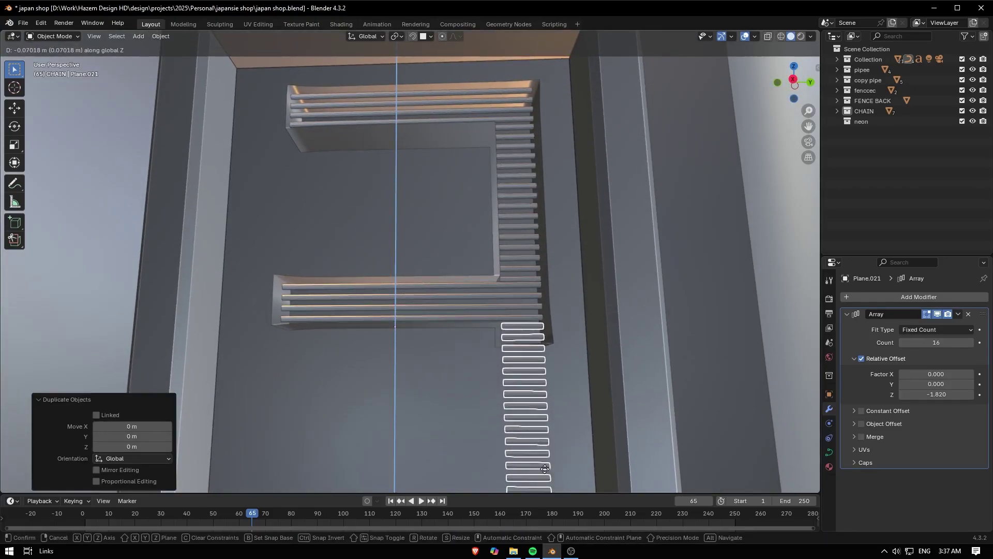
pyautogui.click(544, 469)
pyautogui.moveTo(935, 343)
pyautogui.mouseDown()
pyautogui.moveTo(923, 343)
pyautogui.moveTo(940, 343)
pyautogui.mouseUp()
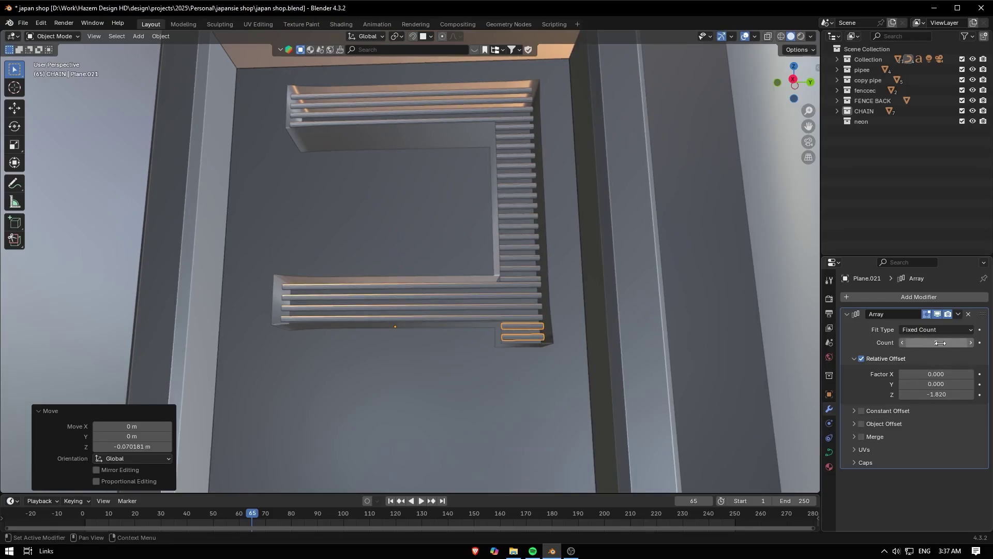
# Move the four tube arrays of the コ letter into a new collection named neon.
pyautogui.click(522, 246)
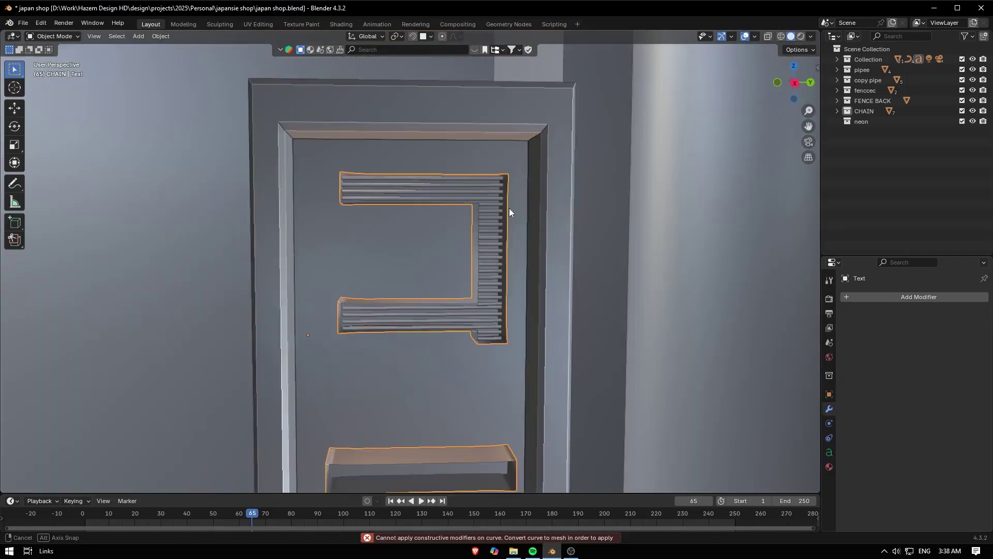
pyautogui.click(492, 203)
pyautogui.keyDown('shift'); pyautogui.click(494, 200); pyautogui.keyUp('shift')
pyautogui.keyDown('shift'); pyautogui.click(483, 318); pyautogui.keyUp('shift')
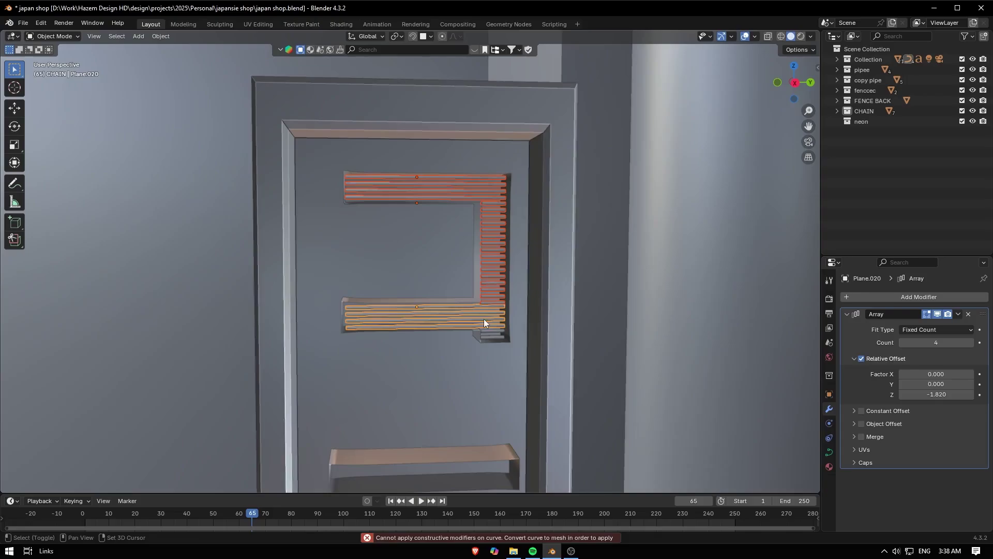
pyautogui.keyDown('shift'); pyautogui.click(492, 335); pyautogui.keyUp('shift')
pyautogui.moveTo(516, 337); pyautogui.dragTo(554, 306, button='middle')
pyautogui.press('m')
pyautogui.click(554, 306)
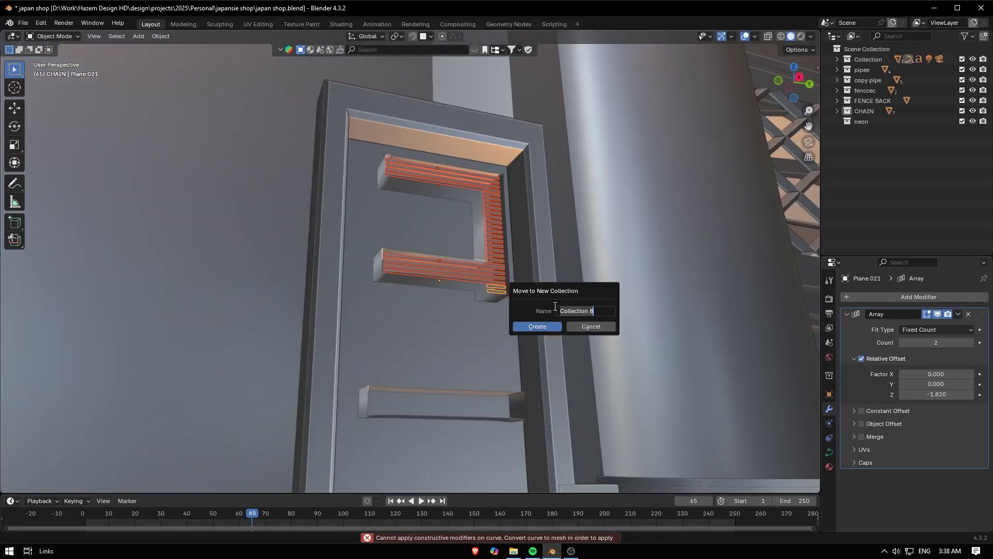
pyautogui.press('Return')
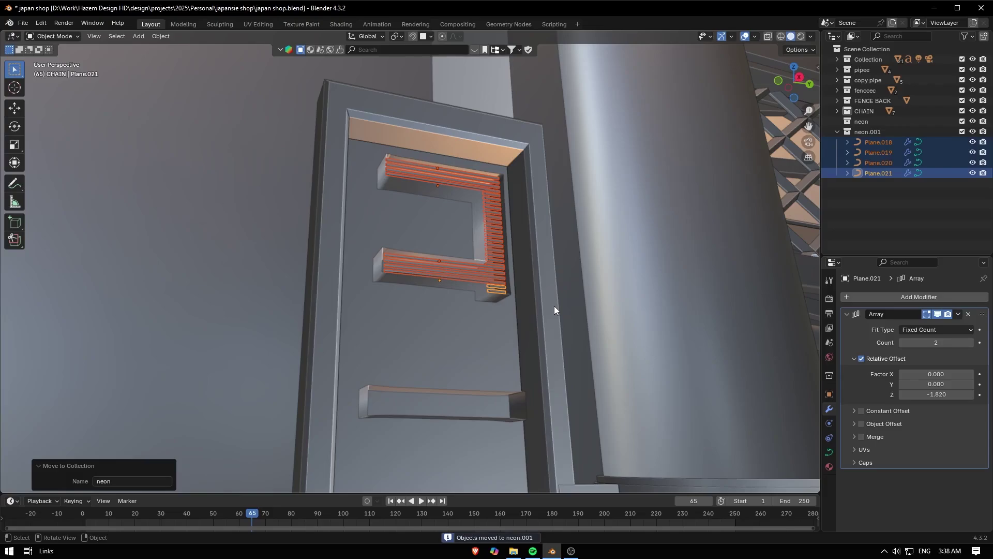
# Duplicate the コ letter's top stroke tube array and lower the copy about 0.158 m in Z onto the upper ー stroke.
pyautogui.moveTo(554, 306); pyautogui.dragTo(505, 296, button='middle')
pyautogui.click(463, 212)
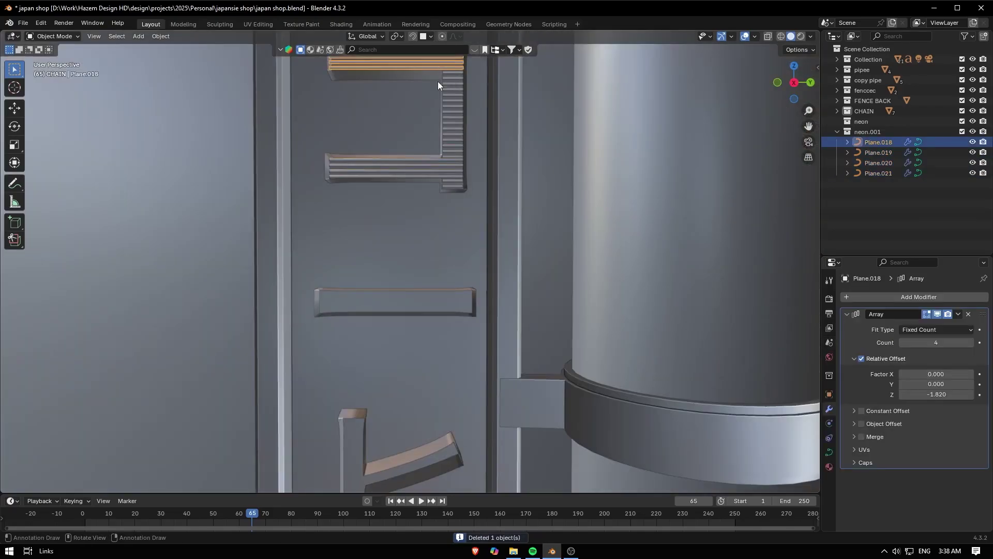
pyautogui.hotkey('shift', 'd')
pyautogui.press('z')
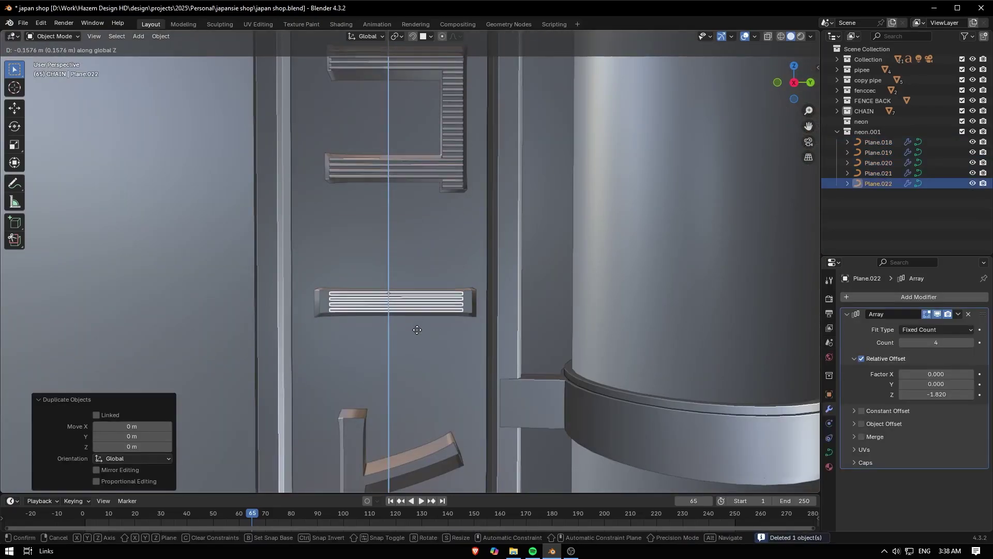
pyautogui.click(417, 330)
pyautogui.scroll(1, 491, 307)
# Extend the right end of the upper ー stroke's tube curve about 0.005 m along Y toward the letter's edge.
pyautogui.press('Tab')
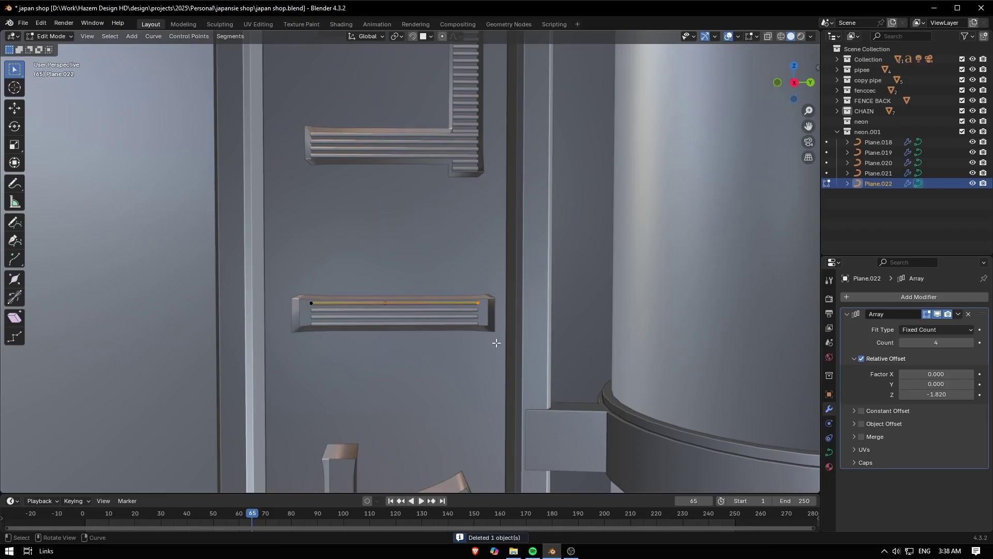
pyautogui.press('g')
pyautogui.press('y')
pyautogui.click(507, 345)
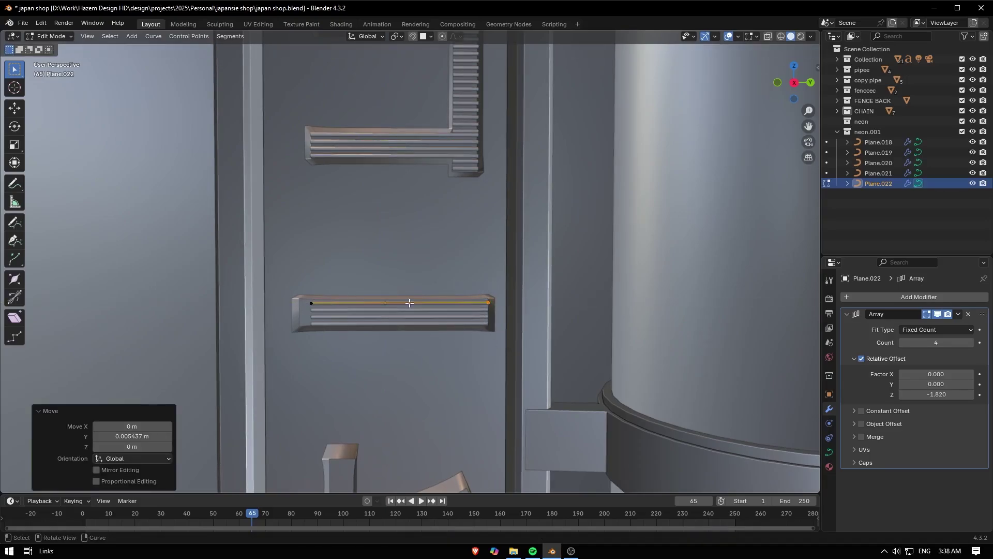
pyautogui.press('g')
pyautogui.press('y')
pyautogui.click(387, 308)
# Extend the left end of the upper ー stroke's tube curve outward along Y to fill the stroke's width.
pyautogui.moveTo(333, 284); pyautogui.dragTo(286, 348)
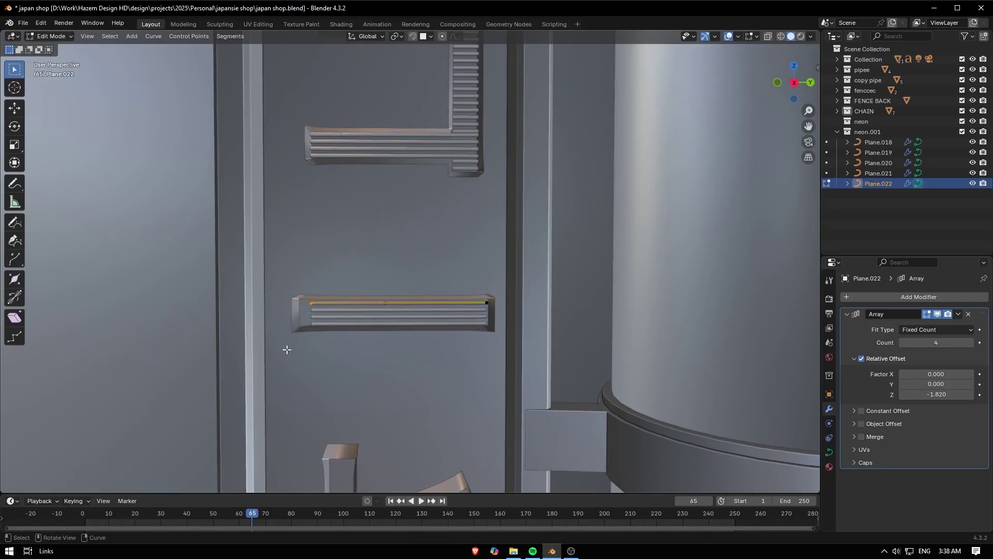
pyautogui.press('g')
pyautogui.press('y')
pyautogui.click(276, 343)
pyautogui.press('Tab')
pyautogui.scroll(-4, 497, 306)
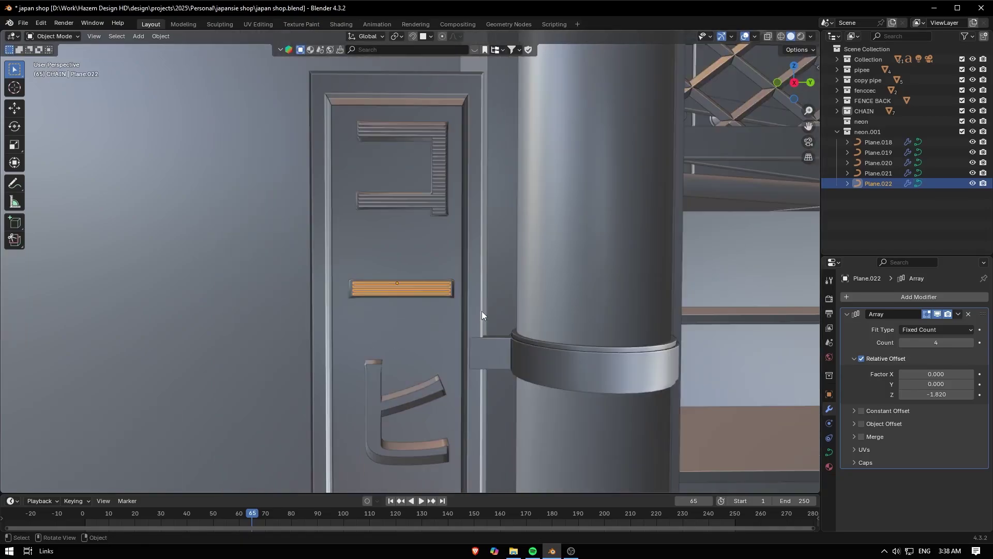
# Duplicate the upper ー stroke's tube array and lower the copy about 0.252 m in Z onto the lower ー stroke.
pyautogui.moveTo(483, 311); pyautogui.dragTo(476, 287, button='middle')
pyautogui.hotkey('shift', 'd')
pyautogui.rightClick(429, 285)
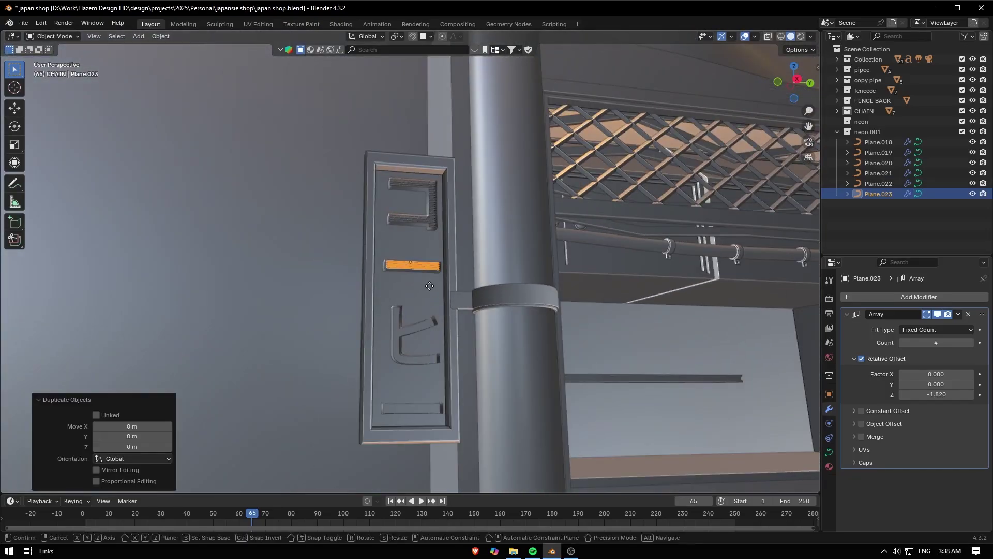
pyautogui.press('g')
pyautogui.press('z')
pyautogui.click(420, 427)
pyautogui.scroll(3, 455, 401)
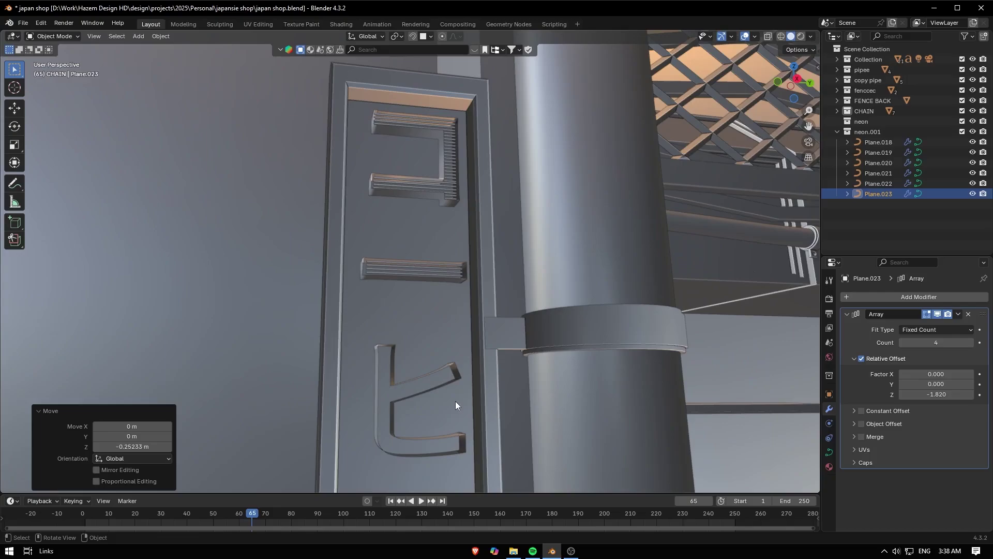
pyautogui.moveTo(812, 123); pyautogui.dragTo(783, 5)
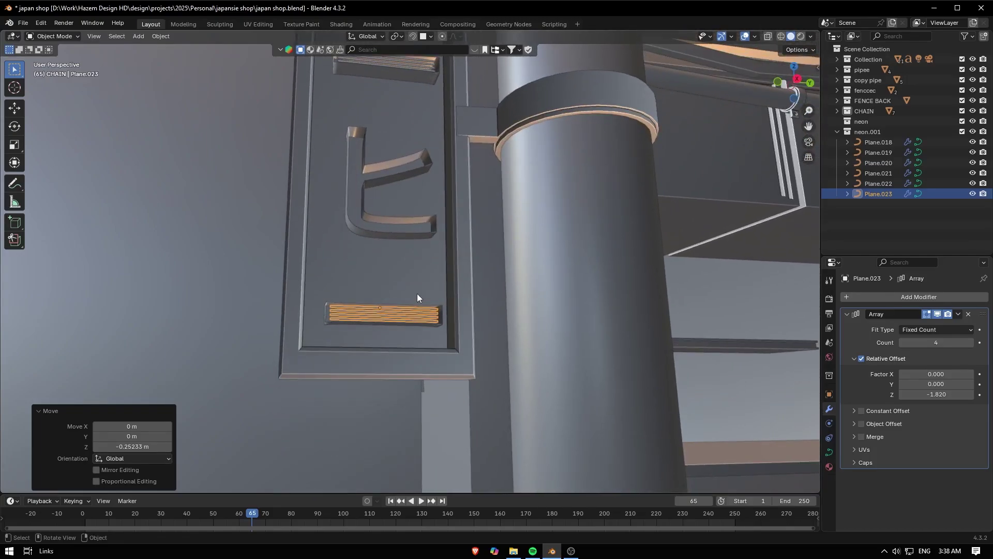
# Duplicate the lower ー stroke's tube array and raise the copy about 0.161 m in Z onto the top of the ヒ letter.
pyautogui.hotkey('shift', 'd')
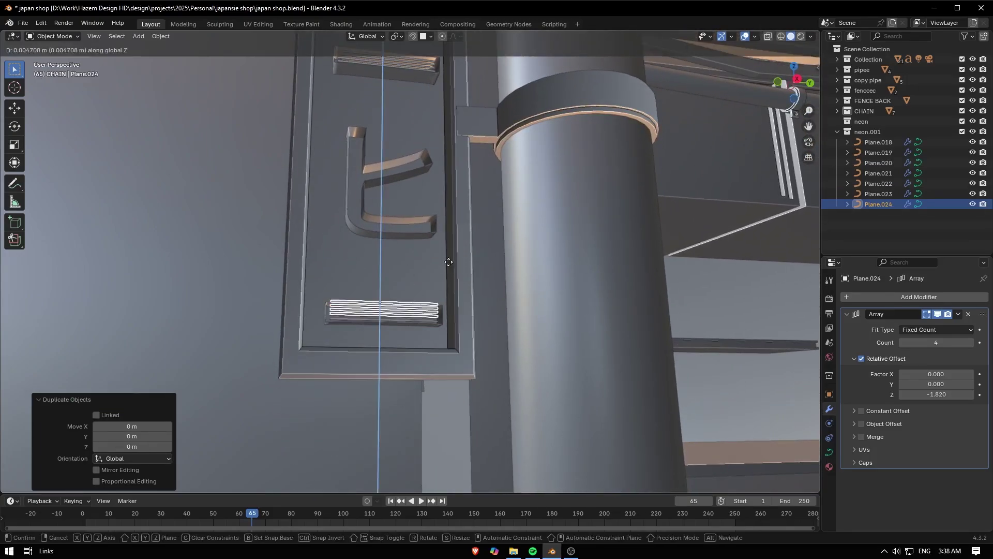
pyautogui.press('z')
pyautogui.click(550, 165)
pyautogui.moveTo(807, 128); pyautogui.dragTo(821, 244)
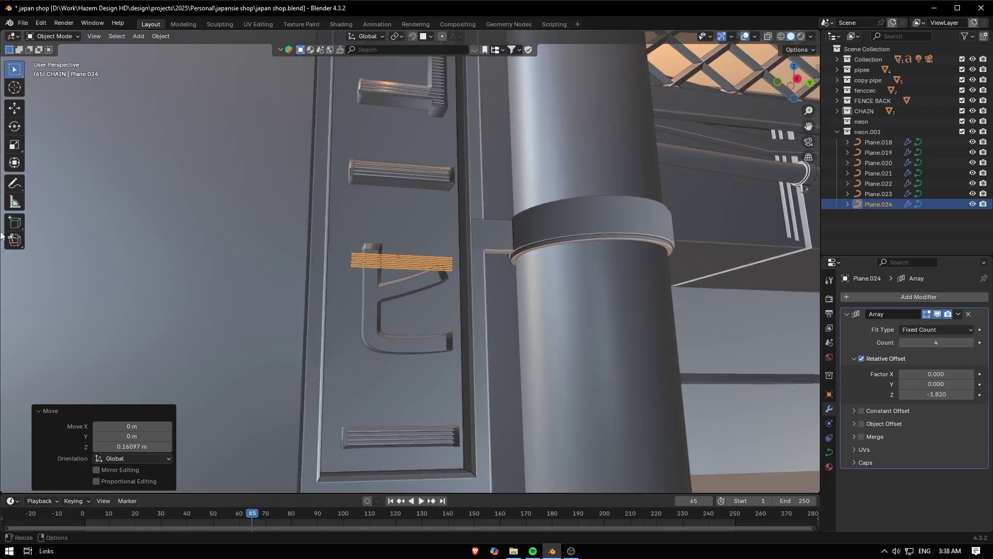
# Move the left end of the copied tube curve about 0.012 m inward along Y to meet the ヒ letter's vertical stroke.
pyautogui.press('KP_3')
pyautogui.scroll(6, 273, 333)
pyautogui.moveTo(279, 345); pyautogui.dragTo(334, 361, button='middle')
pyautogui.press('Tab')
pyautogui.press('g')
pyautogui.press('y')
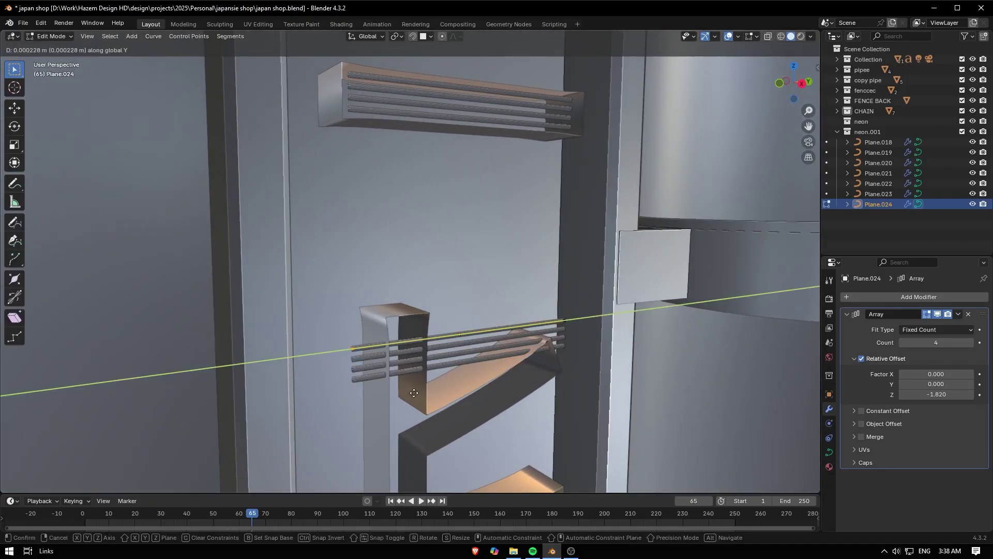
pyautogui.click(444, 384)
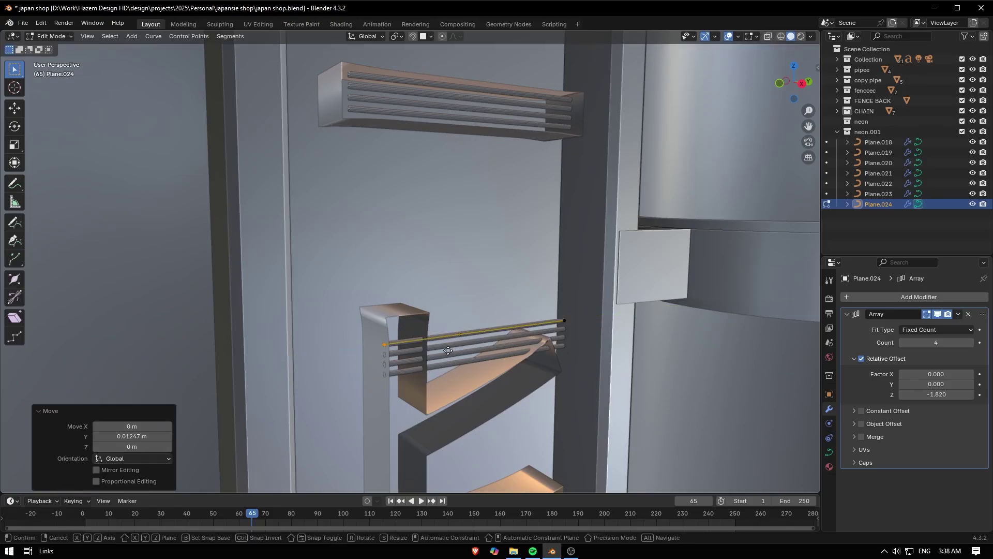
pyautogui.press('g')
pyautogui.press('y')
pyautogui.click(508, 338)
# Pull the tube curve's right end back about 0.070 m along Y so it spans only the ヒ letter's vertical stroke.
pyautogui.click(564, 320)
pyautogui.press('g')
pyautogui.press('y')
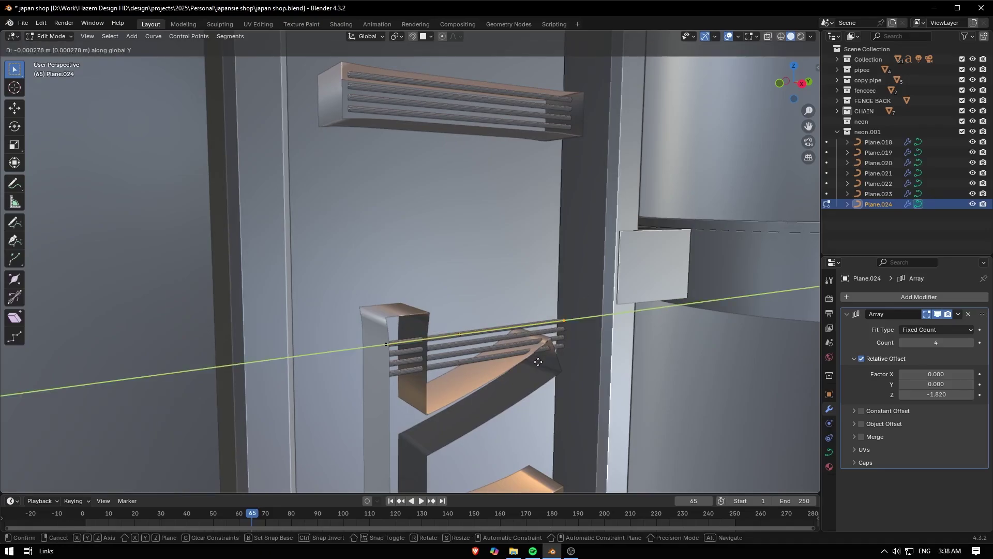
pyautogui.click(395, 373)
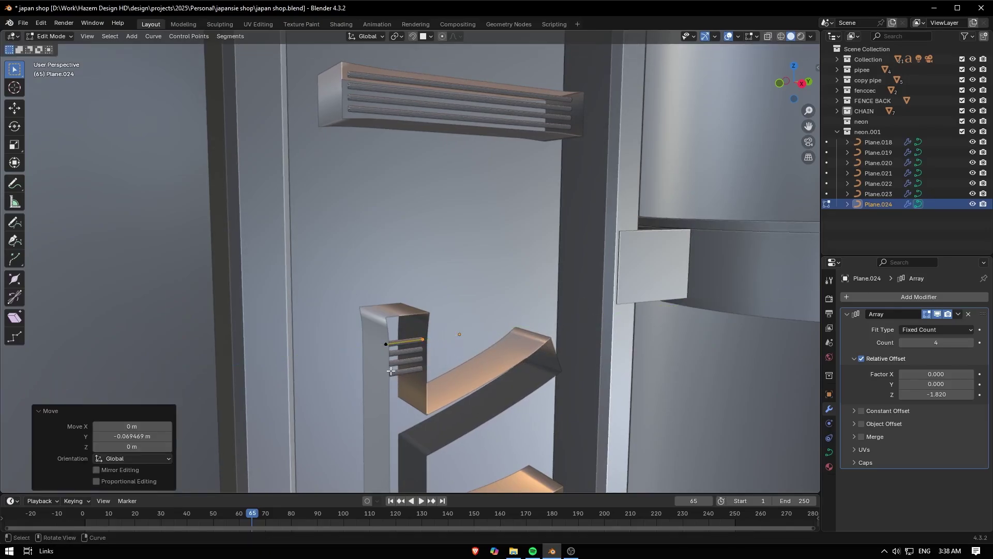
pyautogui.moveTo(391, 343); pyautogui.dragTo(353, 338, button='middle')
pyautogui.press('g')
pyautogui.press('y')
pyautogui.click(341, 335)
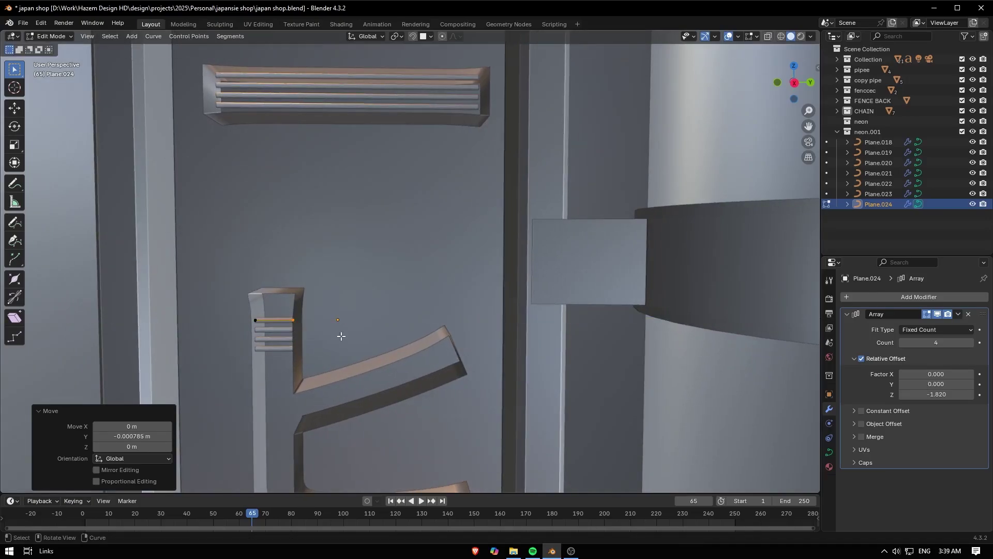
# Raise the short tube array about 0.008 m in Z to the top of the ヒ letter's vertical stroke.
pyautogui.press('Tab')
pyautogui.press('g')
pyautogui.press('z')
pyautogui.click(318, 282)
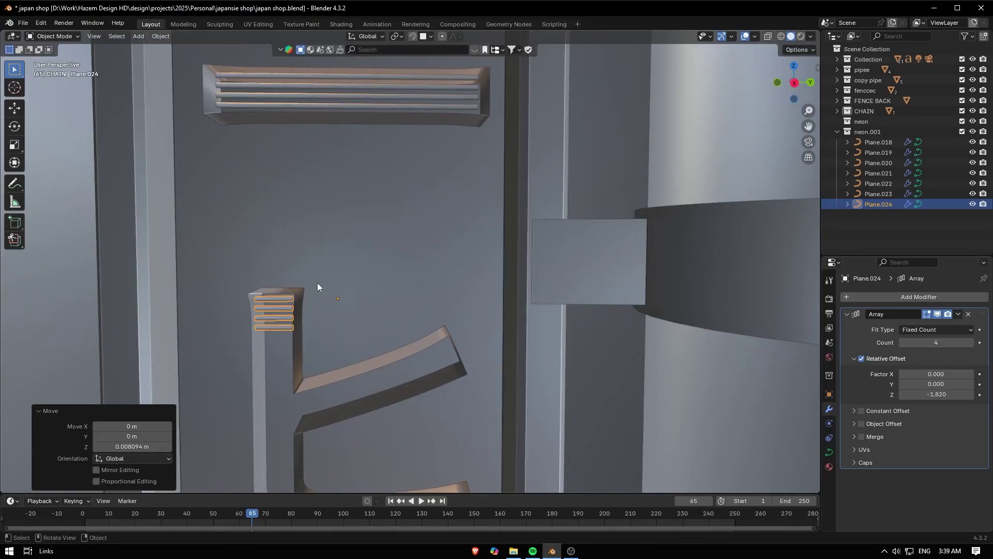
# Set the short tubes' array count to 10 to fill the ヒ letter's vertical stroke down to the slanted arm.
pyautogui.click(971, 343)
pyautogui.click(971, 342)
pyautogui.click(972, 342)
pyautogui.click(971, 342)
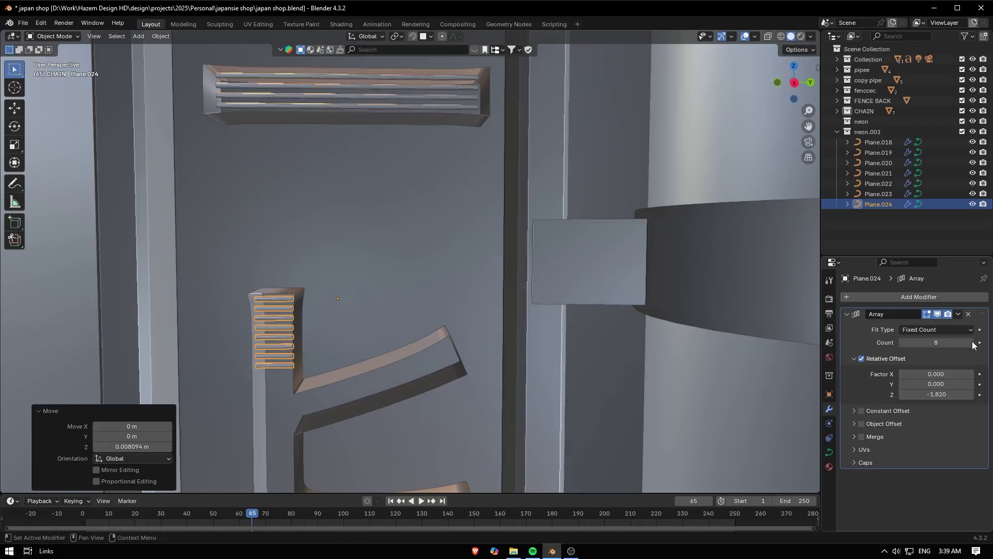
pyautogui.click(971, 342)
pyautogui.click(972, 343)
pyautogui.click(972, 342)
pyautogui.moveTo(305, 373); pyautogui.dragTo(338, 338, button='middle')
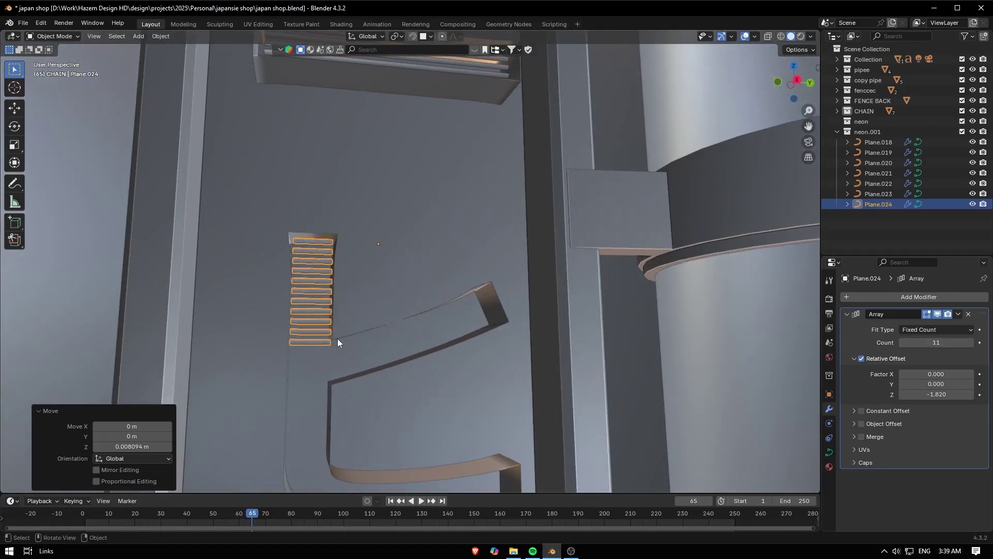
pyautogui.click(902, 342)
# Duplicate the short tube array, lower the copy about 0.035 m in Z to the arm junction and remove its Array modifier.
pyautogui.hotkey('shift', 'd')
pyautogui.press('z')
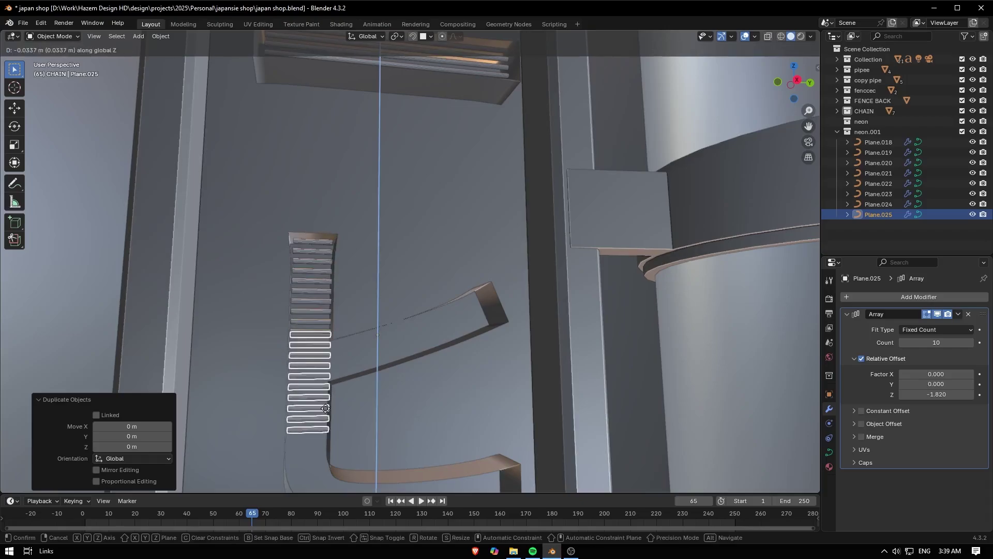
pyautogui.click(324, 416)
pyautogui.press('g')
pyautogui.press('z')
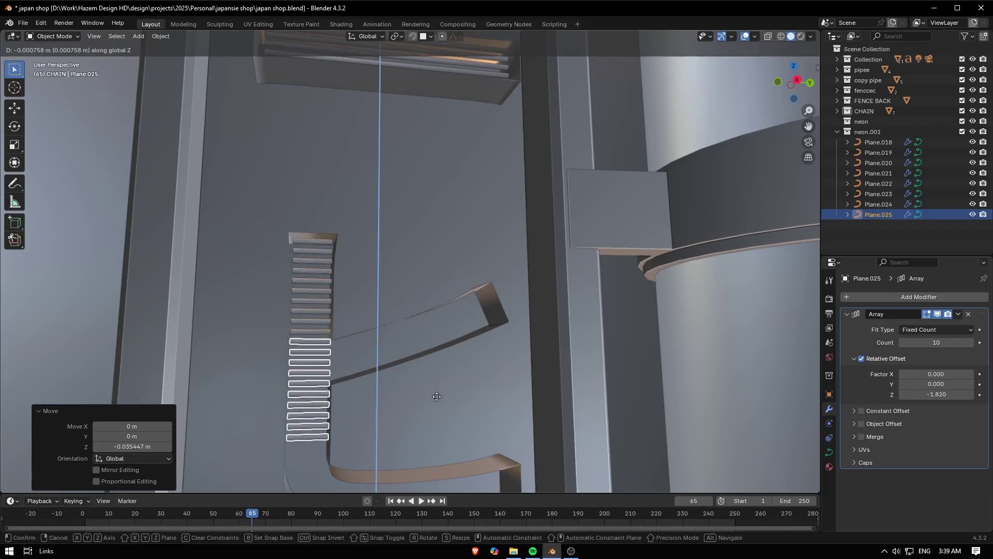
pyautogui.click(771, 406)
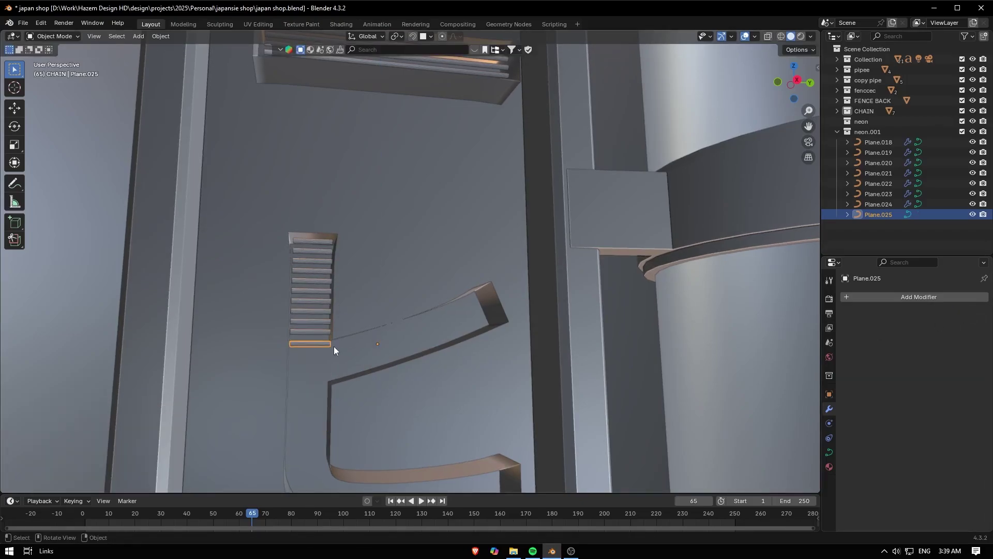
# Extrude the single tube's right end about 0.058 m along Y and raise the new point about 0.017 m along the slanted arm.
pyautogui.press('Tab')
pyautogui.press('g')
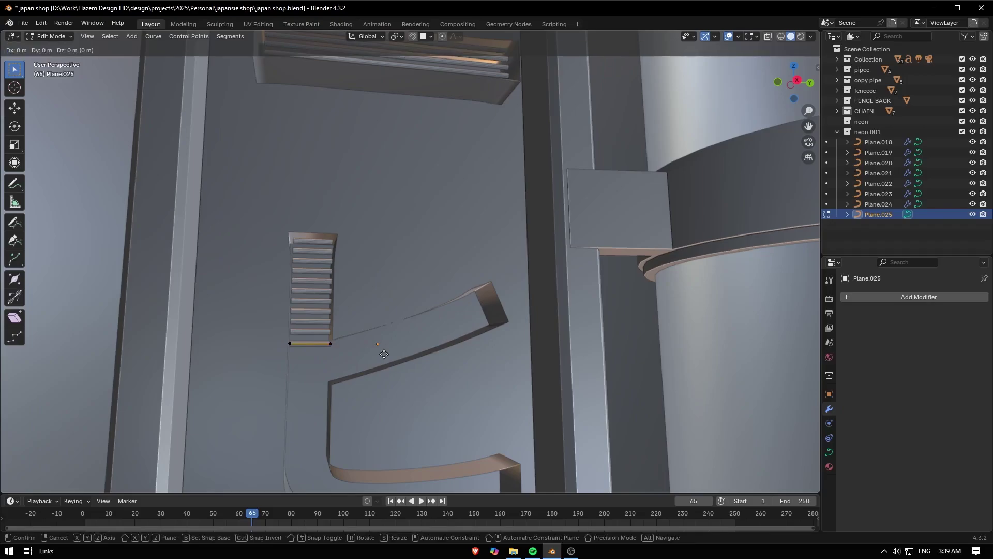
pyautogui.press('y')
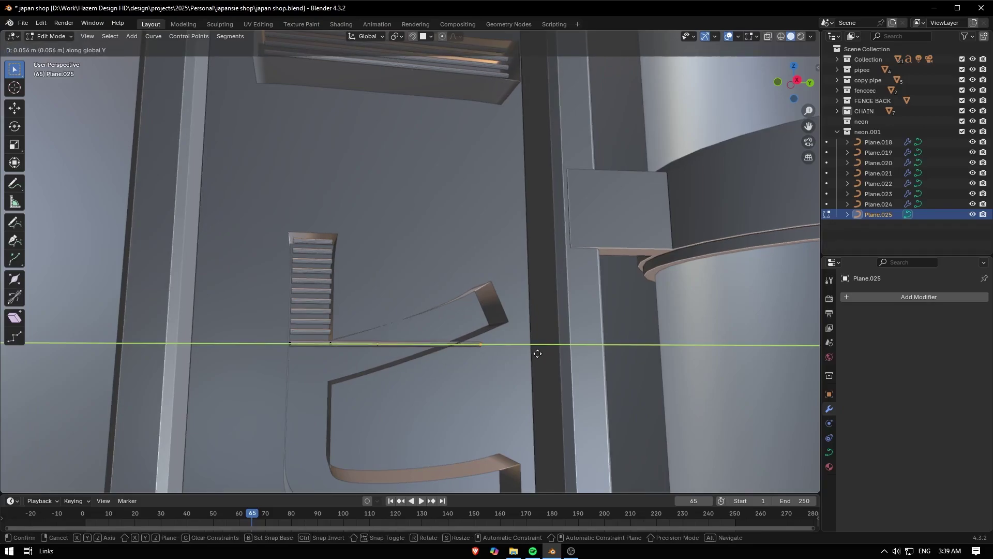
pyautogui.click(538, 353)
pyautogui.press('g')
pyautogui.press('z')
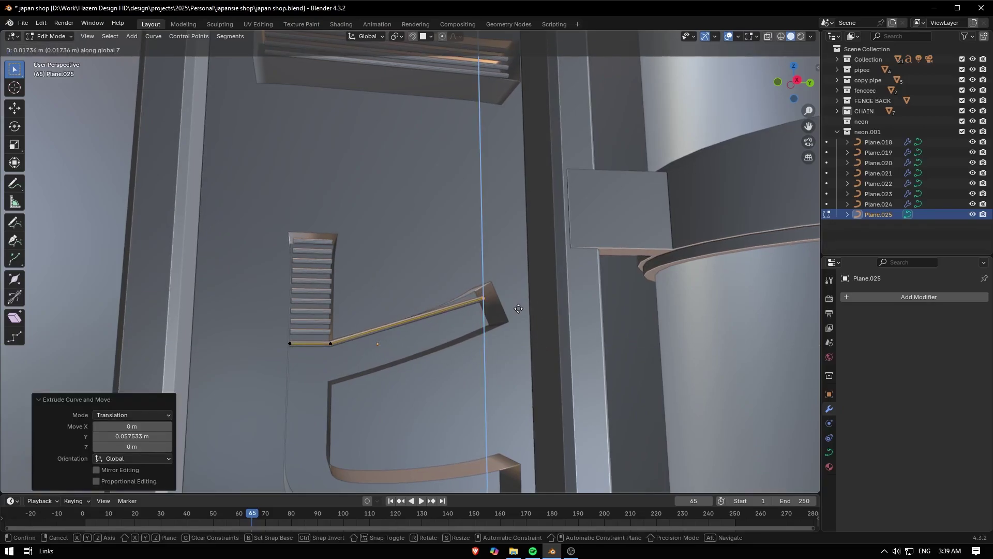
pyautogui.click(518, 308)
# Lower the bent tube's middle point about 0.0015 m in Z where the slanted arm meets the vertical stroke.
pyautogui.click(331, 345)
pyautogui.press('g')
pyautogui.press('z')
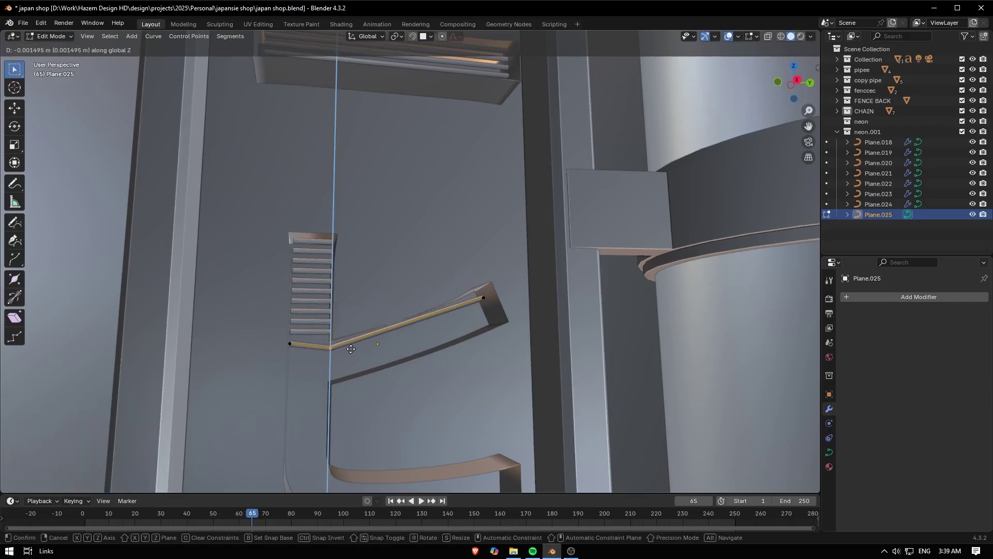
pyautogui.click(351, 348)
# Pull the bent tube's outer end back about 0.003 m along Y and lower it slightly inside the slanted arm.
pyautogui.click(479, 299)
pyautogui.press('g')
pyautogui.press('z')
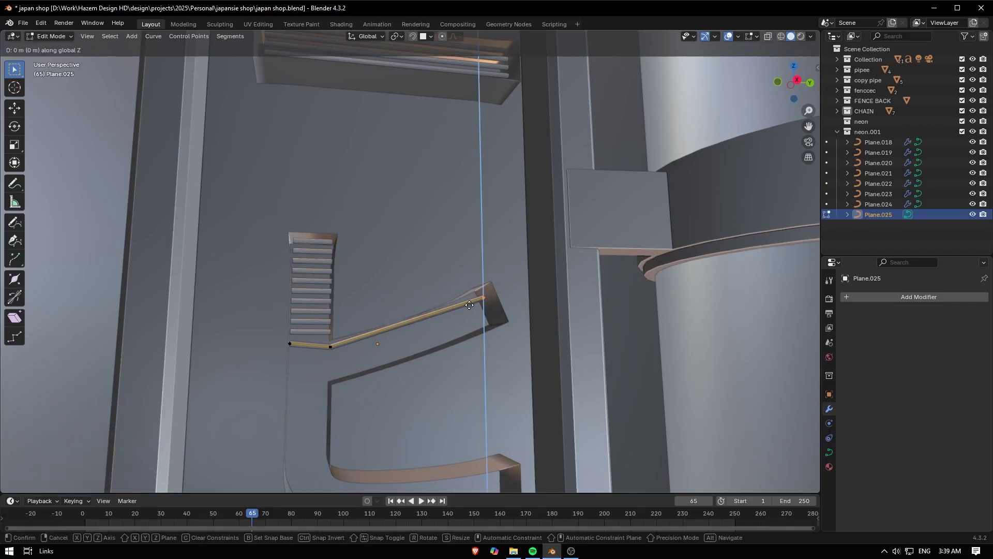
pyautogui.click(469, 305)
pyautogui.press('g')
pyautogui.press('y')
pyautogui.click(460, 307)
pyautogui.press('g')
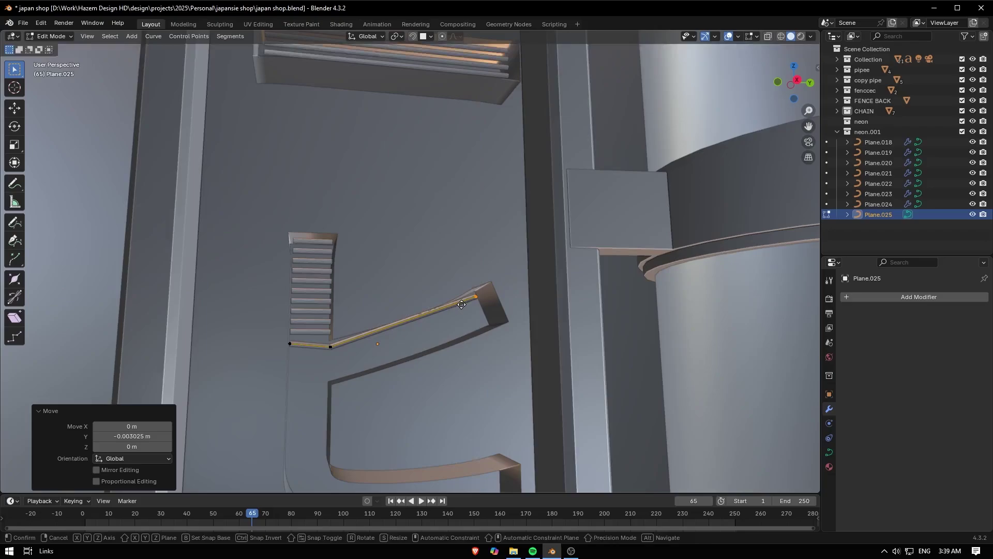
pyautogui.press('z')
pyautogui.click(458, 310)
# Lower the whole bent tube about 0.0006 m in Z below the short tubes.
pyautogui.press('Tab')
pyautogui.press('g')
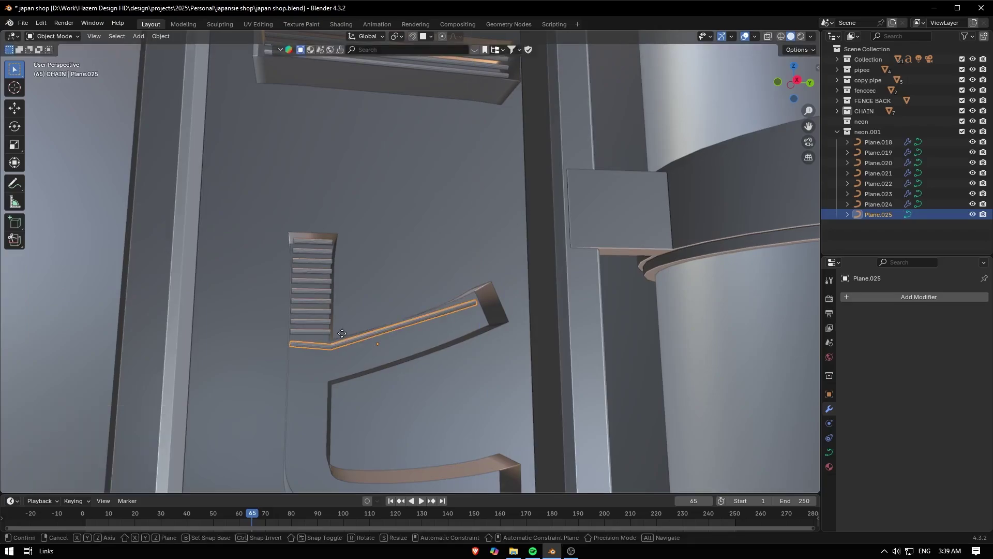
pyautogui.press('z')
pyautogui.click(583, 329)
# Add an Array modifier to the bent tube with relative offset factors of 0 in X and -1 in Z.
pyautogui.click(905, 296)
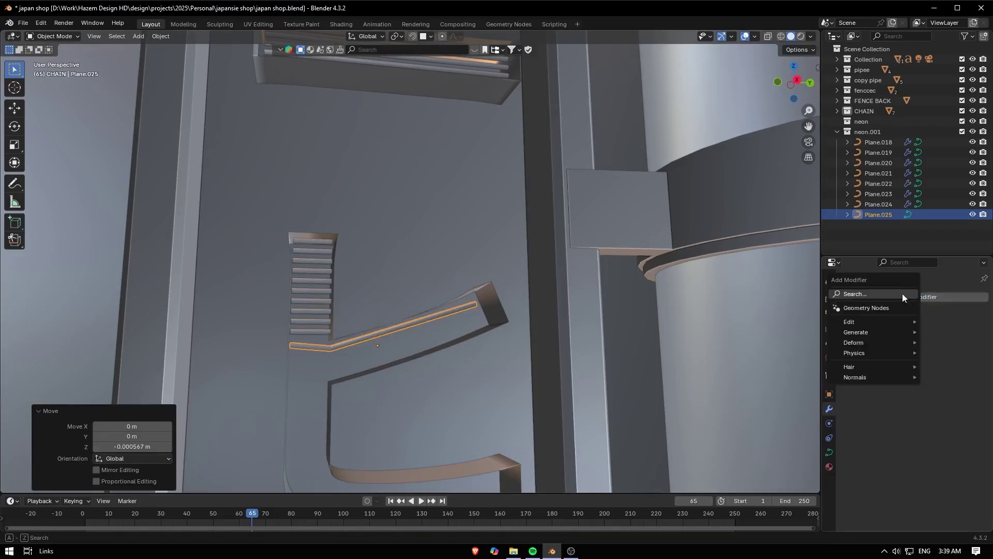
pyautogui.moveTo(858, 322)
pyautogui.click(766, 317)
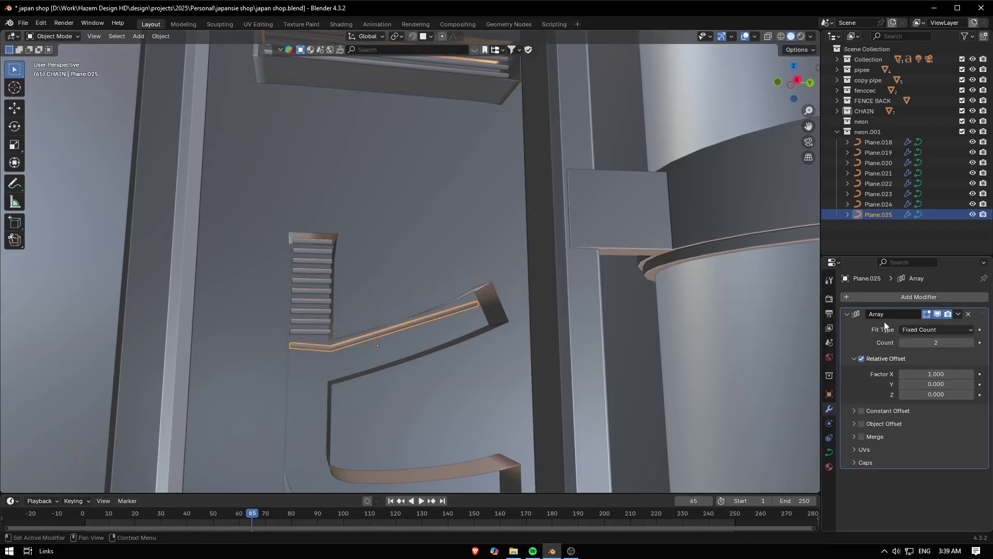
pyautogui.click(935, 395)
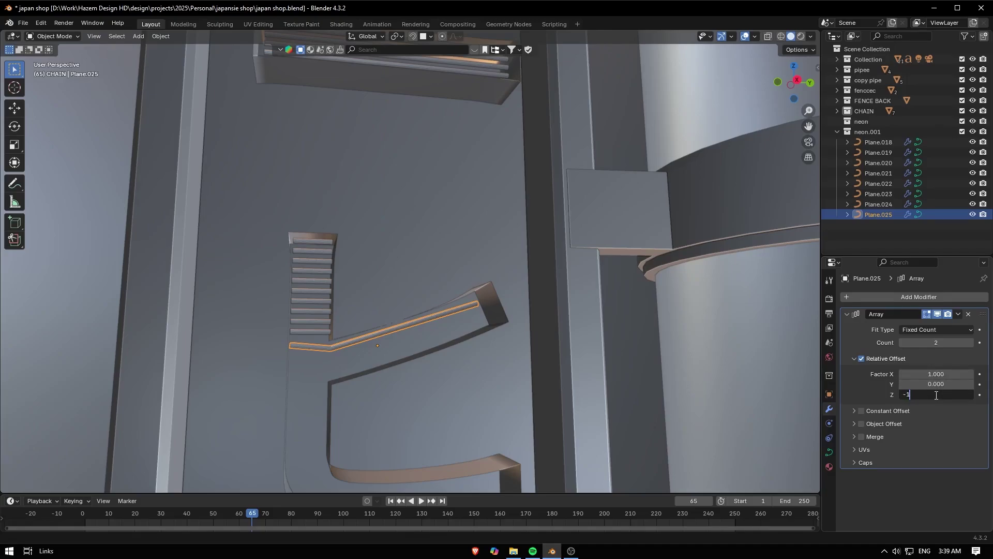
pyautogui.write('-1')
pyautogui.press('Return')
pyautogui.click(941, 374)
pyautogui.write('0')
pyautogui.press('Return')
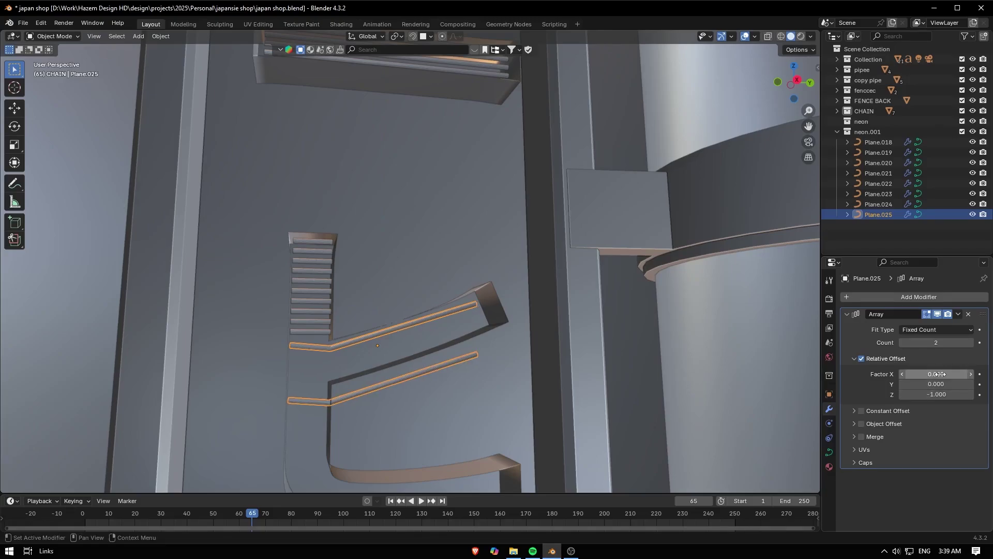
# Set the bent tube array's relative Z offset to -0.220 and its count to 4 to fill the slanted arm.
pyautogui.moveTo(935, 395); pyautogui.dragTo(957, 394)
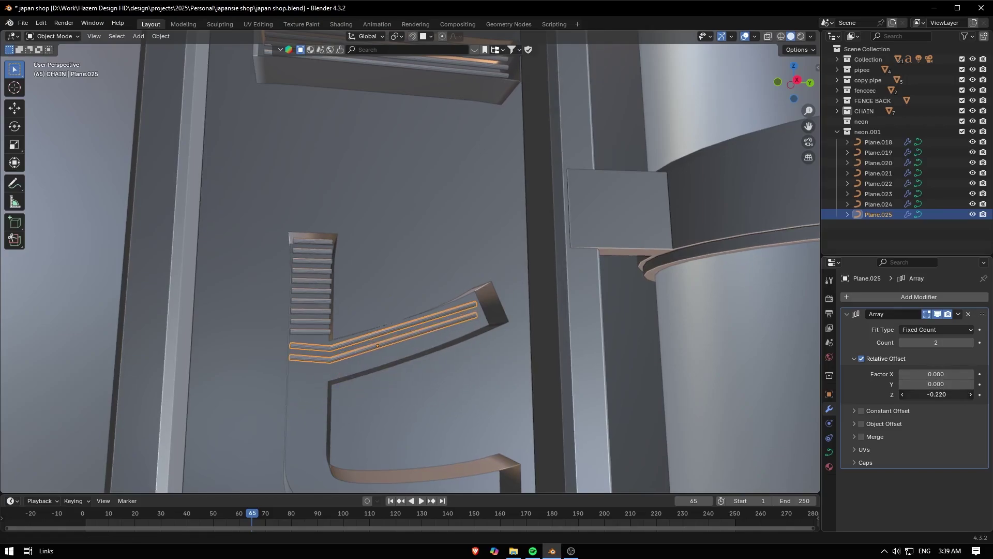
pyautogui.click(970, 342)
pyautogui.click(971, 343)
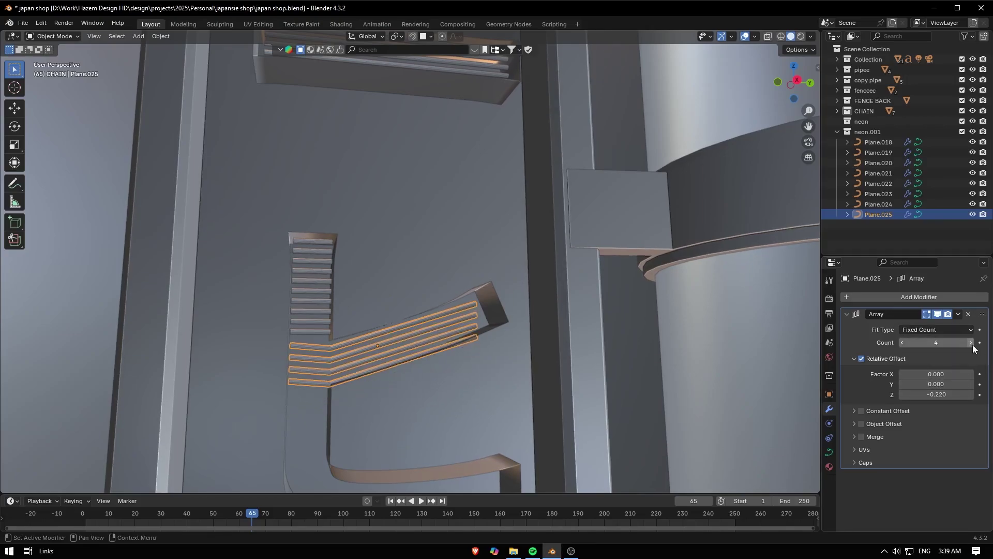
# Reduce the bent tube array to 3 copies and place a linked duplicate of the short-tube array below it along Z.
pyautogui.click(900, 342)
pyautogui.click(330, 283)
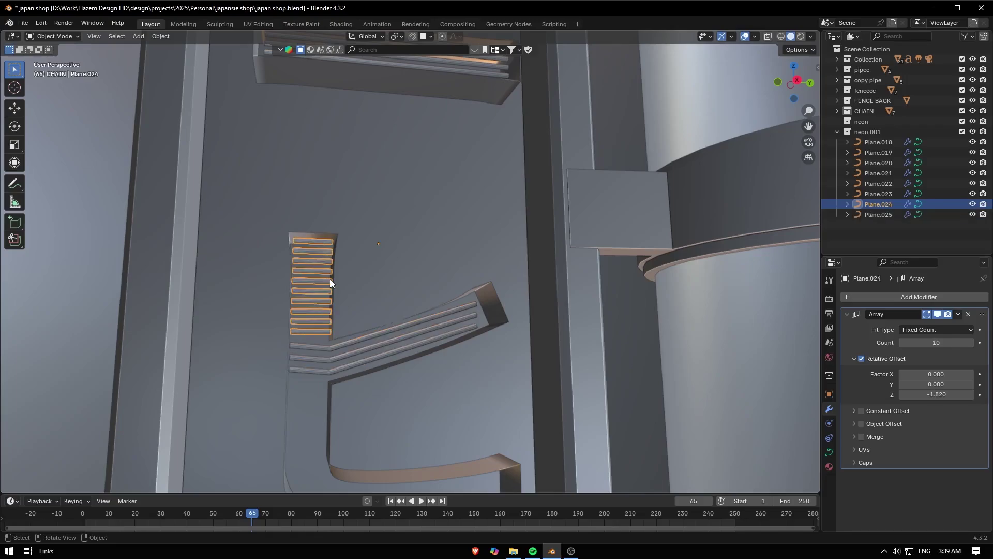
pyautogui.hotkey('alt', 'd')
pyautogui.press('z')
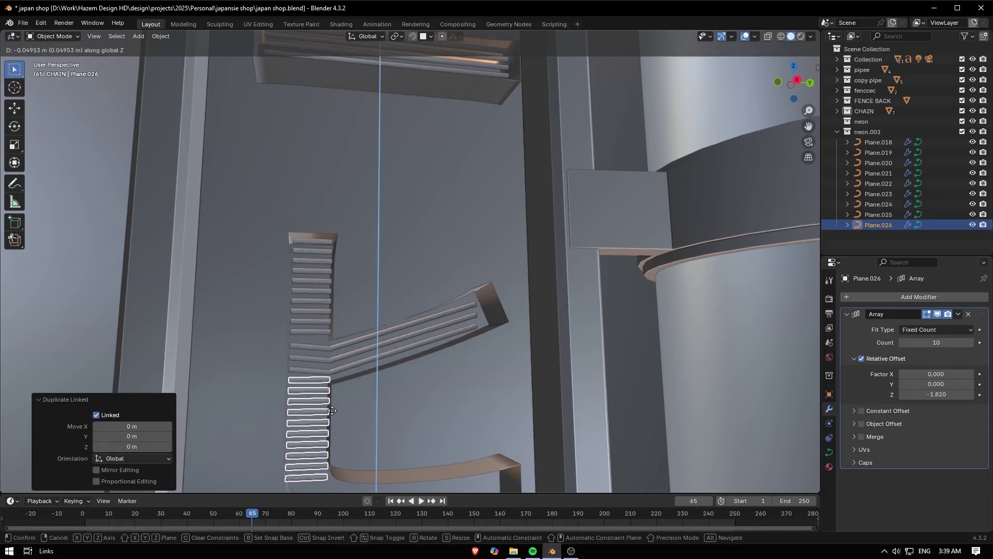
pyautogui.click(334, 410)
pyautogui.moveTo(357, 404); pyautogui.dragTo(359, 390, button='middle')
# Duplicate the upper short-tube array and move the copy about 0.085 m down in Z to the bottom curve of the ヒ.
pyautogui.click(352, 287)
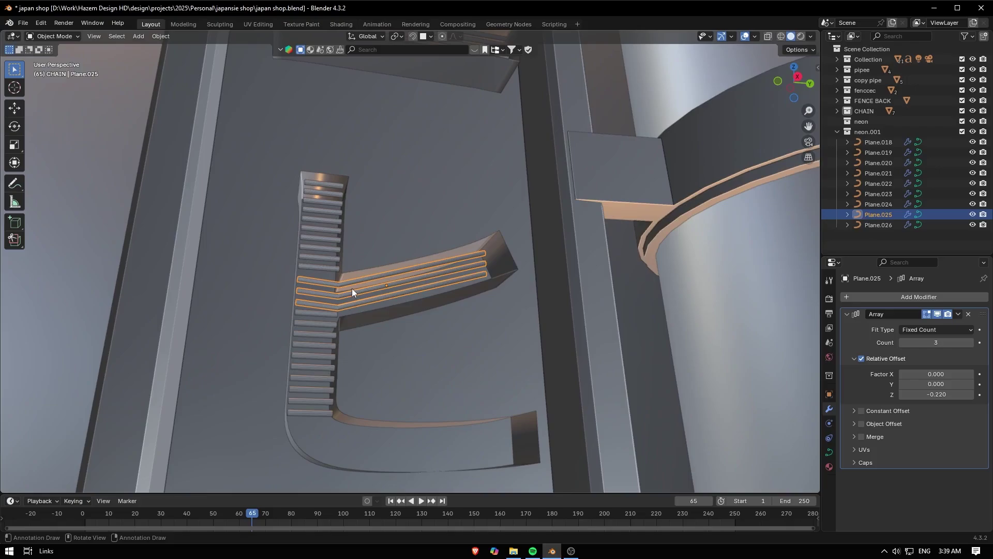
pyautogui.click(327, 337)
pyautogui.hotkey('shift', 'd')
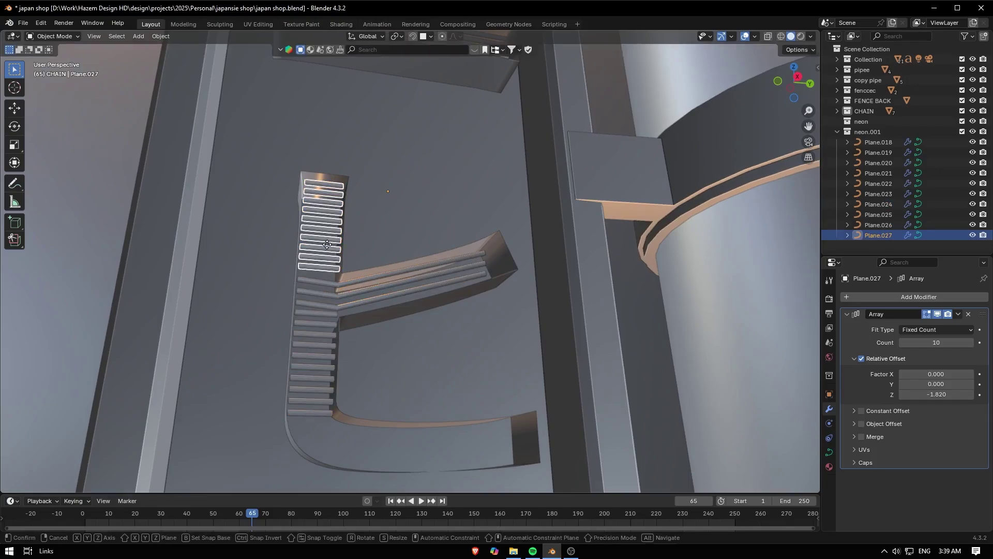
pyautogui.press('z')
pyautogui.click(337, 458)
pyautogui.scroll(-2, 334, 449)
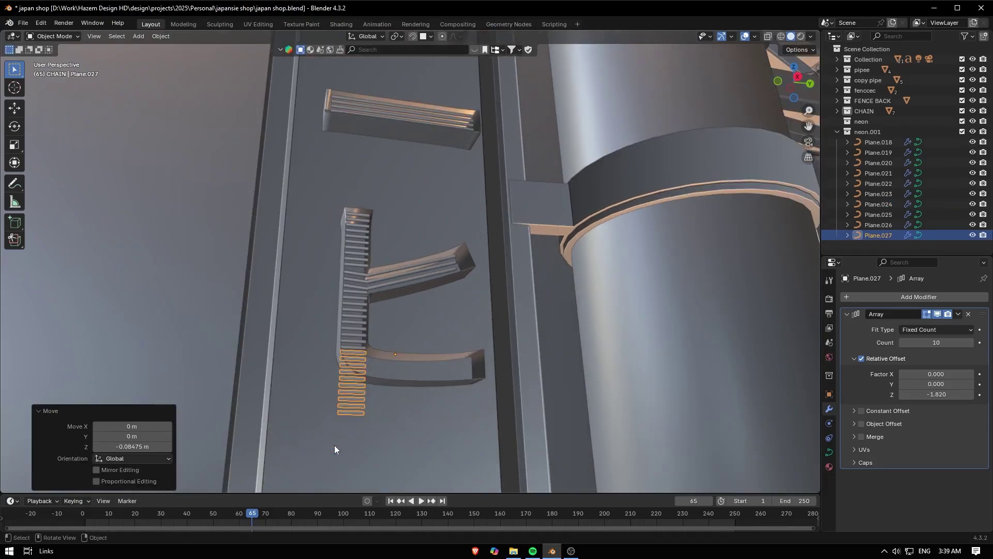
# Reduce the array count of the bottom short-tube copy to 2.
pyautogui.press('Tab')
pyautogui.moveTo(378, 345); pyautogui.dragTo(363, 357)
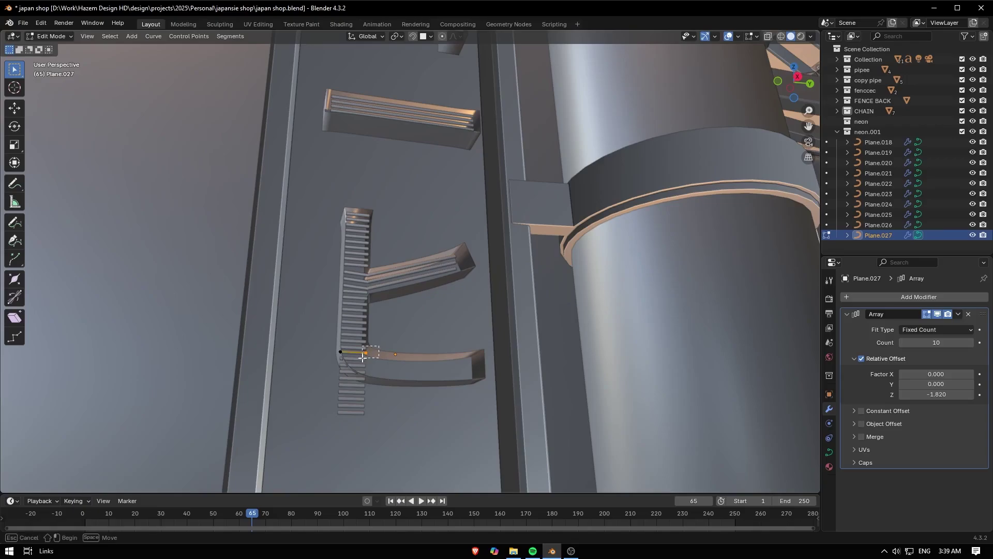
pyautogui.moveTo(362, 357); pyautogui.dragTo(367, 358)
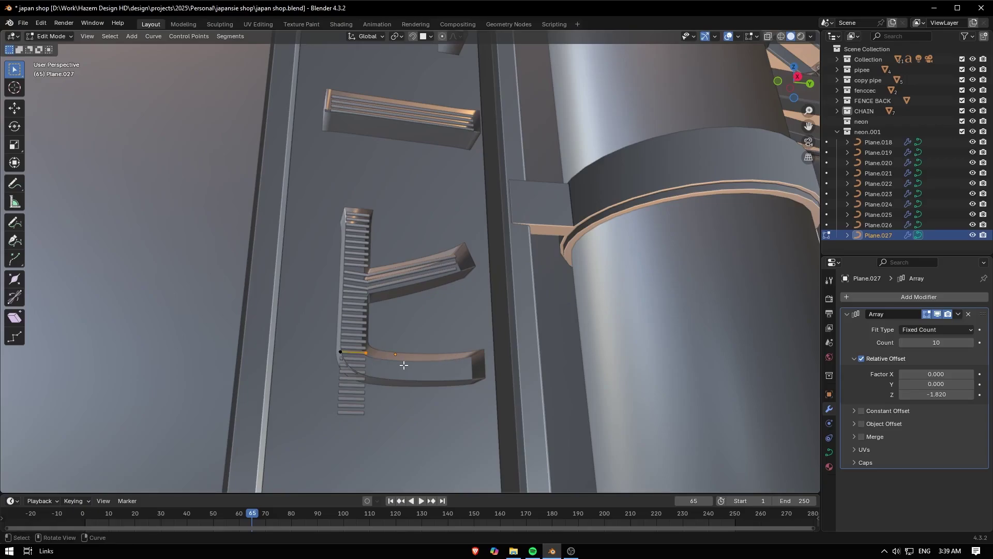
pyautogui.press('Tab')
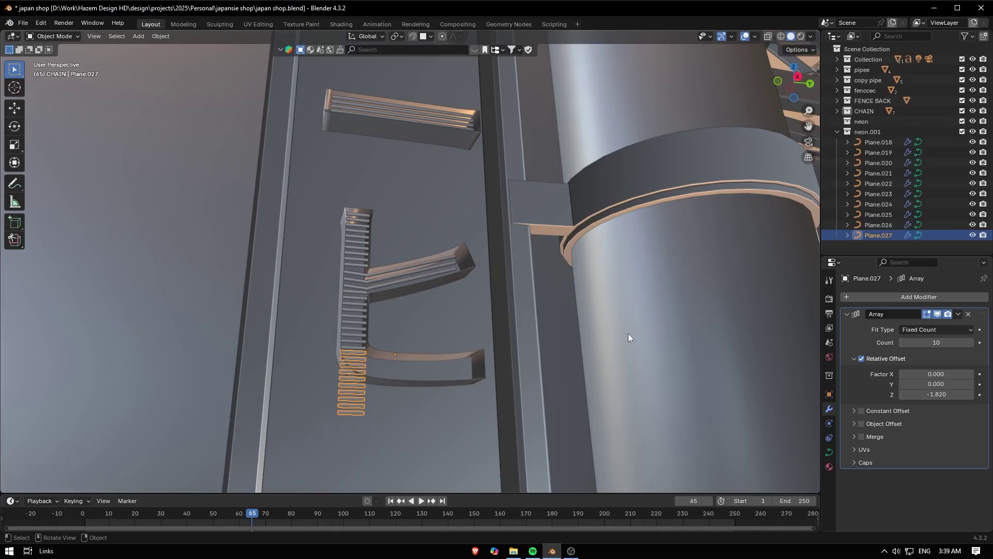
pyautogui.click(902, 342)
pyautogui.click(902, 342)
pyautogui.click(902, 343)
pyautogui.click(902, 342)
pyautogui.click(902, 343)
pyautogui.click(902, 342)
pyautogui.click(902, 343)
pyautogui.click(902, 342)
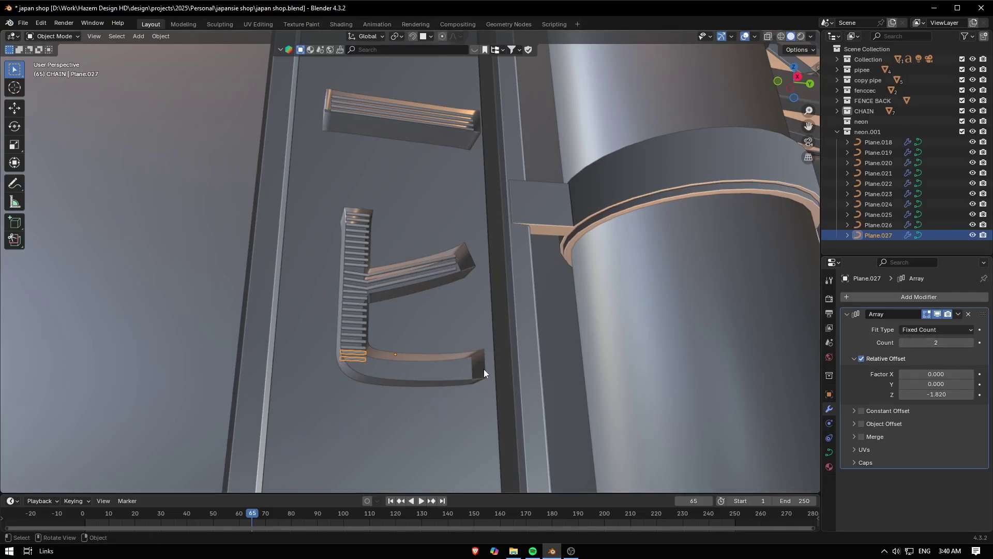
# Shorten the bottom tube by moving its outer end point about 0.0013 m along Y inside the curved corner.
pyautogui.moveTo(483, 370); pyautogui.dragTo(463, 386, button='middle')
pyautogui.moveTo(808, 126); pyautogui.dragTo(885, 1)
pyautogui.scroll(8, 483, 226)
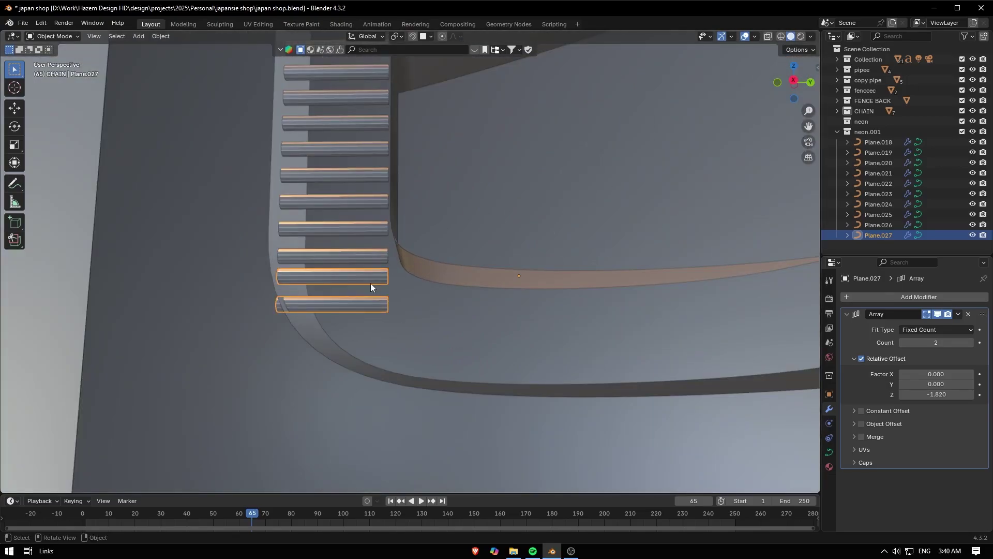
pyautogui.press('Tab')
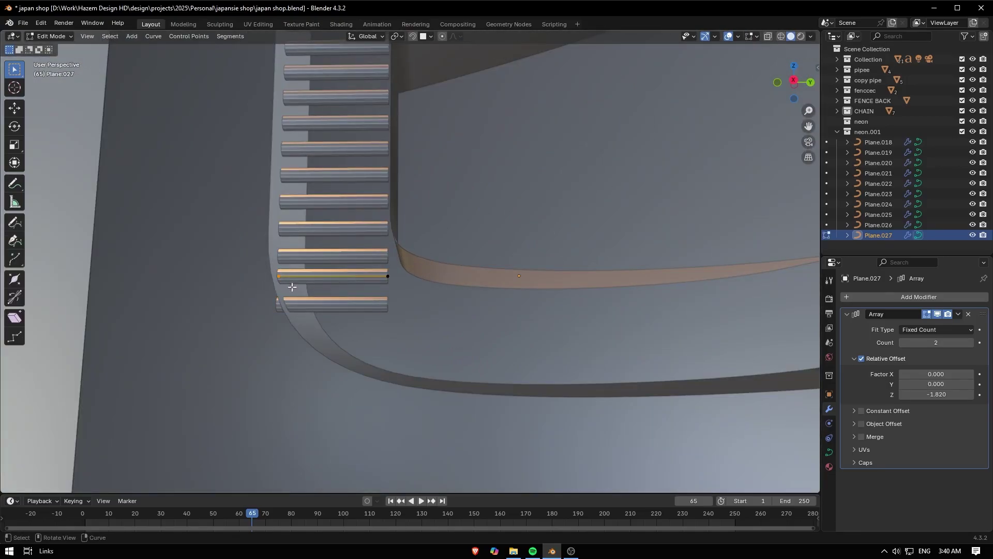
pyautogui.press('g')
pyautogui.press('y')
pyautogui.click(318, 286)
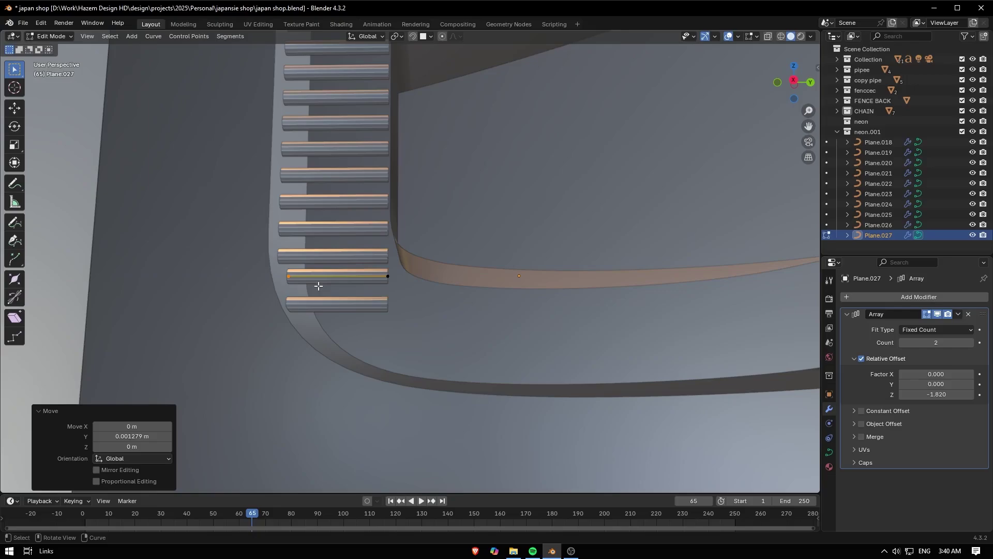
# Lower the two-tube array away from the short tubes and shift it about 0.0032 m along Y.
pyautogui.click(388, 277)
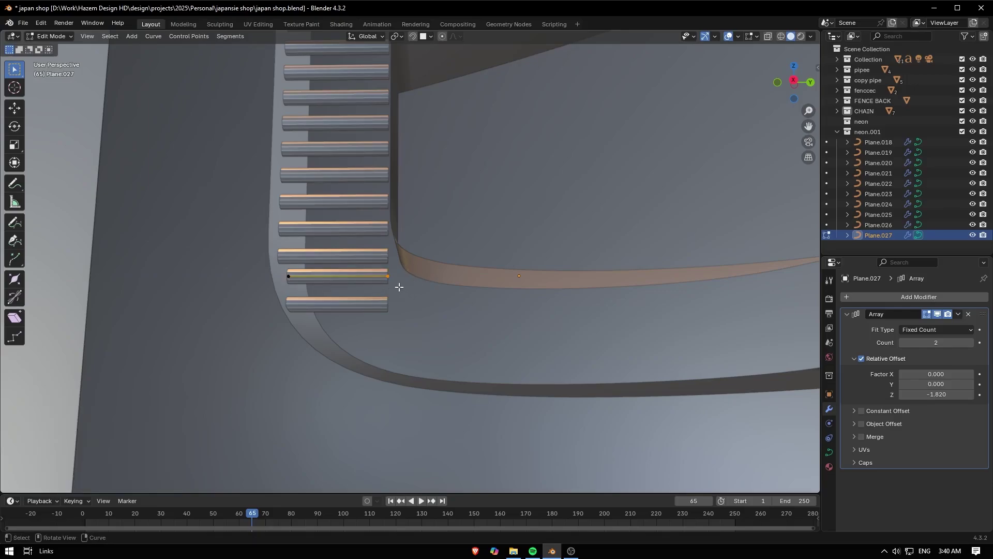
pyautogui.press('Tab')
pyautogui.press('g')
pyautogui.press('z')
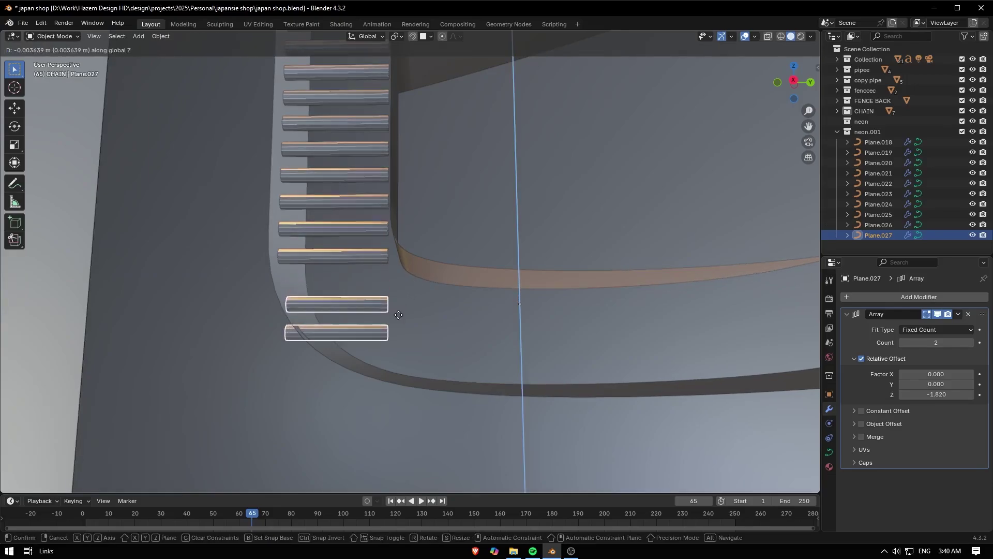
pyautogui.click(399, 314)
pyautogui.press('g')
pyautogui.press('y')
pyautogui.click(425, 326)
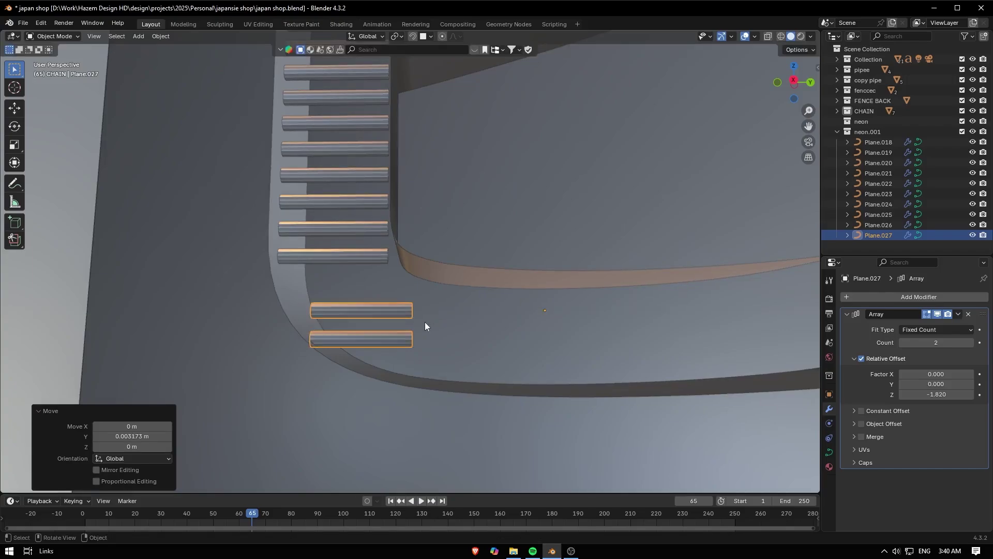
# Extrude the tube's inner end about 0.062 m along Y, then extend it another 0.0033 m into the bottom stroke.
pyautogui.press('Tab')
pyautogui.press('KP_Decimal')
pyautogui.press('g')
pyautogui.press('y')
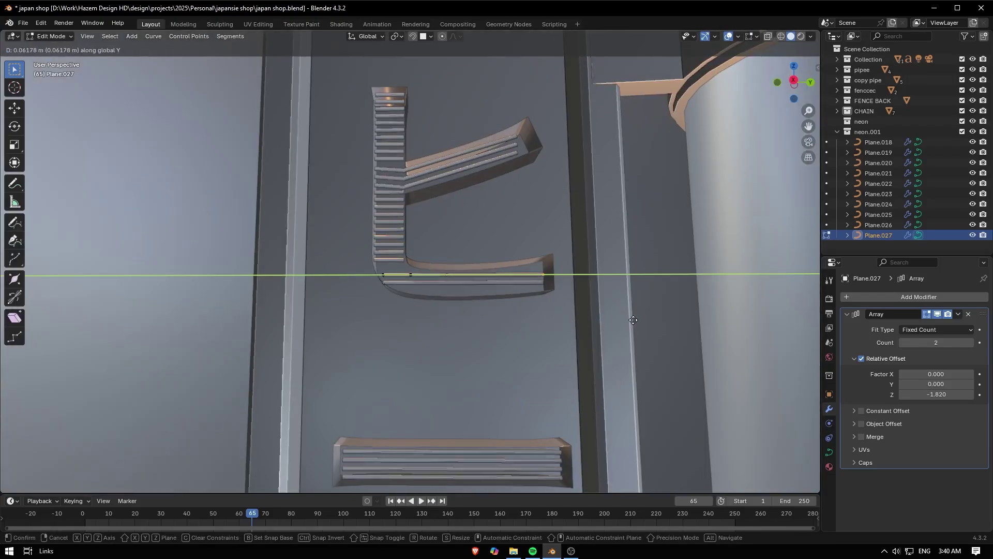
pyautogui.click(634, 320)
pyautogui.moveTo(633, 319); pyautogui.dragTo(517, 309, button='middle')
pyautogui.scroll(3, 499, 337)
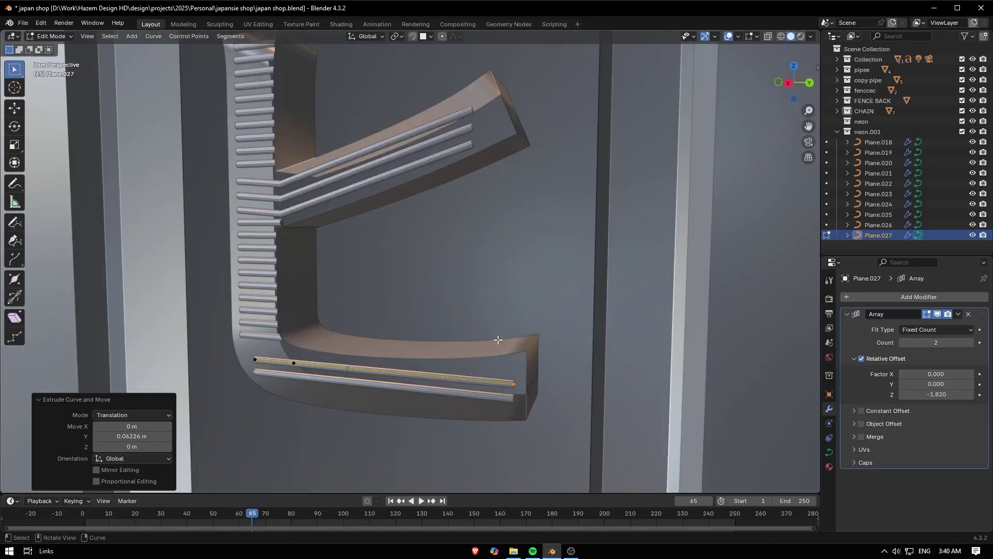
pyautogui.press('g')
pyautogui.press('y')
pyautogui.click(514, 348)
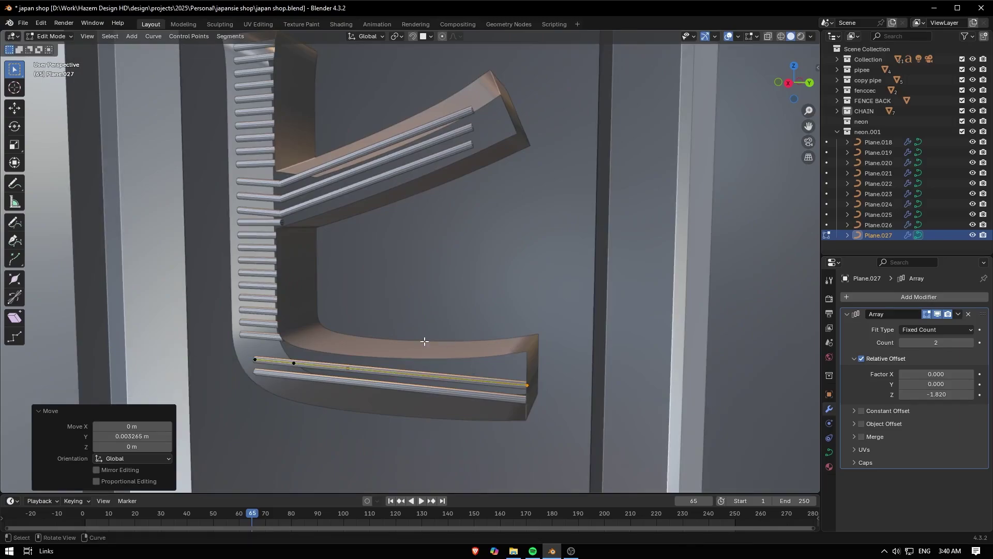
# Raise the bottom tube's starting point about 0.002 m in Z to bend it toward the corner.
pyautogui.moveTo(421, 344); pyautogui.dragTo(429, 332, button='middle')
pyautogui.click(389, 332)
pyautogui.press('g')
pyautogui.press('z')
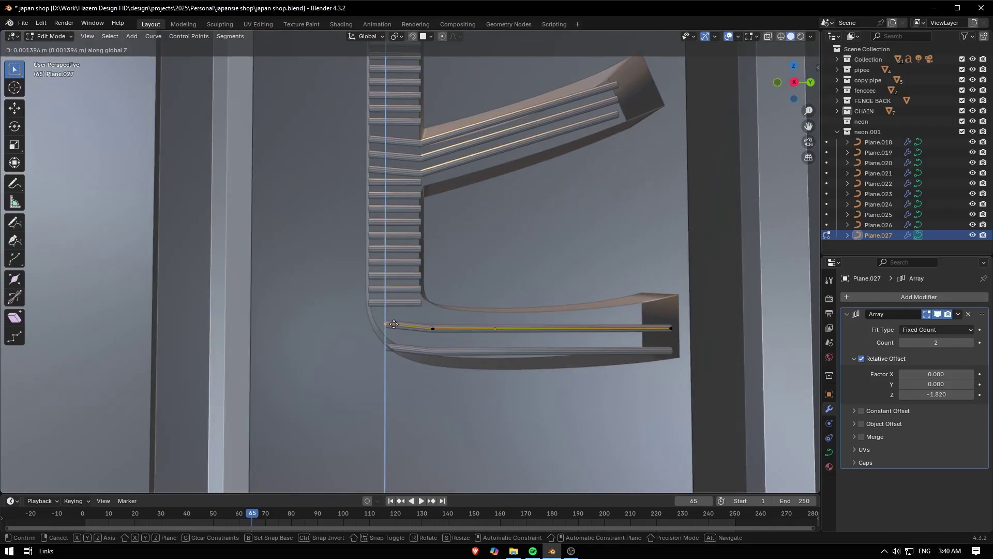
pyautogui.click(394, 321)
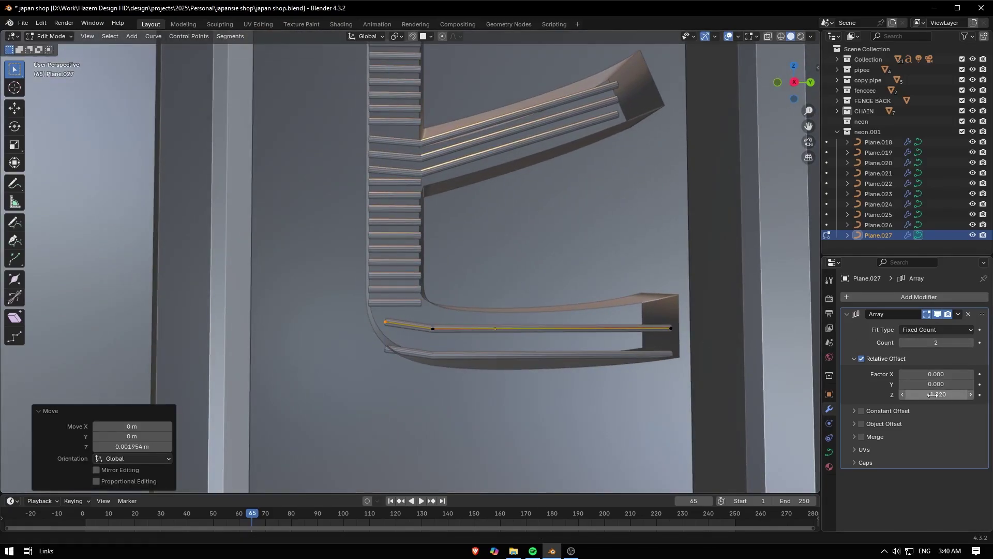
# Set the array's relative Z offset to -0.930, then discard this bottom tube copy.
pyautogui.moveTo(936, 394); pyautogui.dragTo(966, 394)
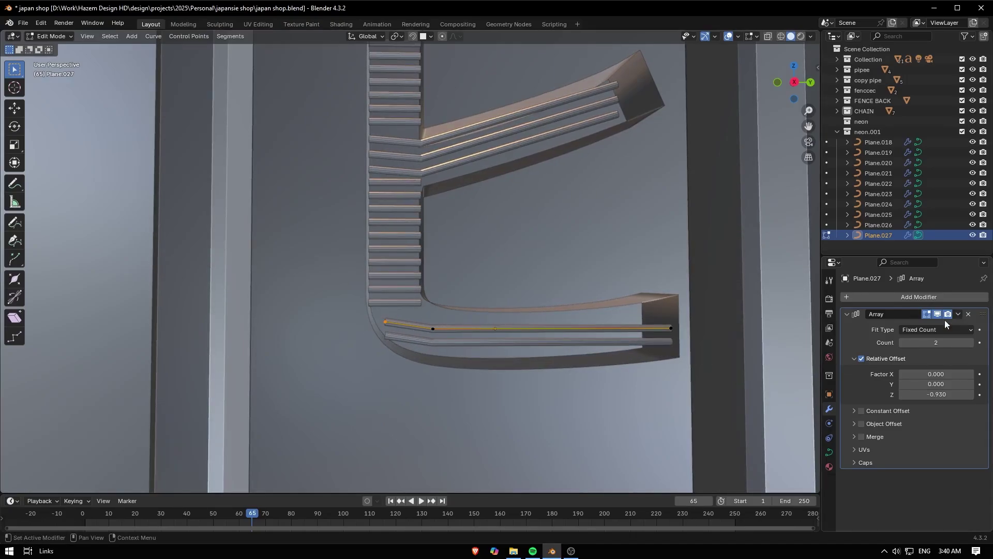
pyautogui.click(969, 315)
pyautogui.press('Tab')
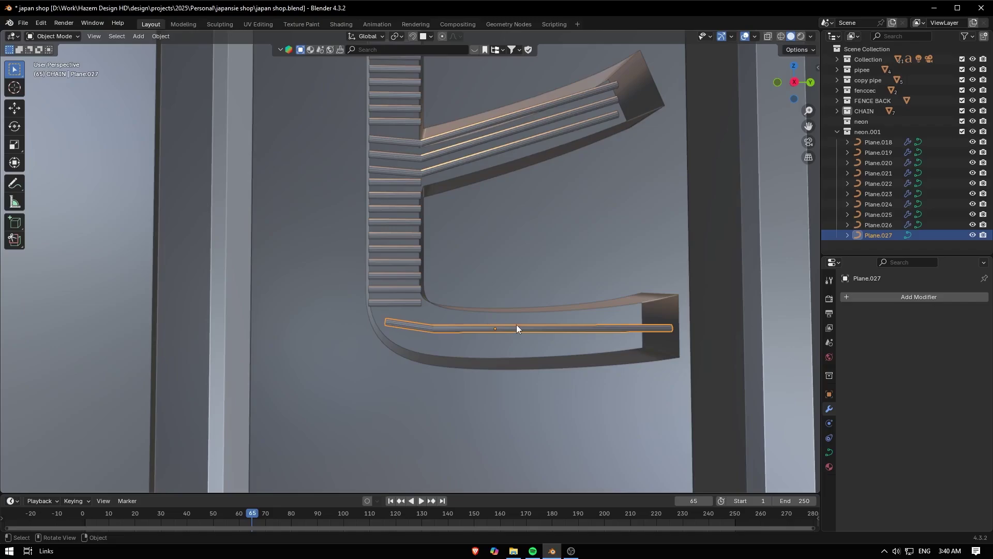
pyautogui.hotkey('ctrl', 'z')
# Duplicate the lower short-tube array about 0.036 m down in Z and remove the copy's Array modifier.
pyautogui.hotkey('shift', 'd')
pyautogui.press('z')
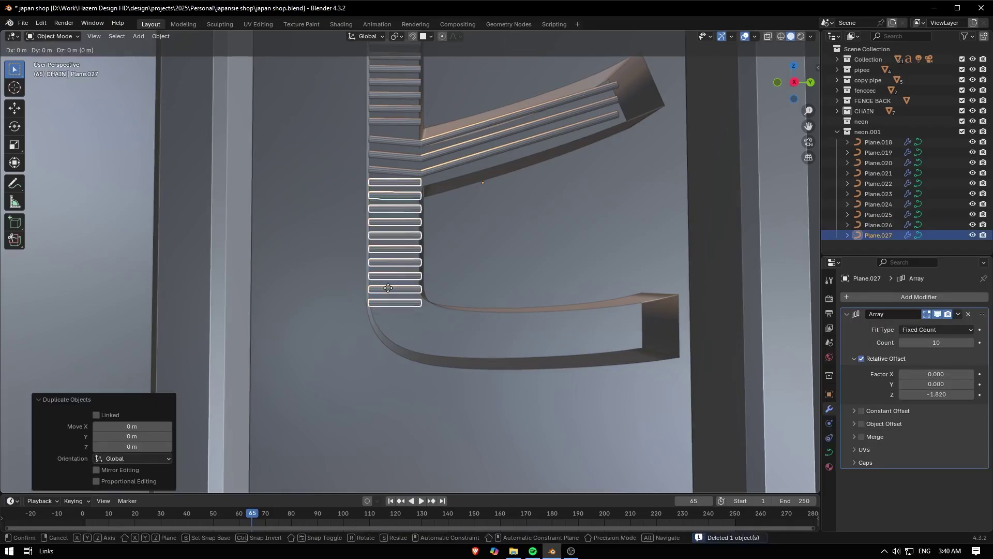
pyautogui.click(483, 417)
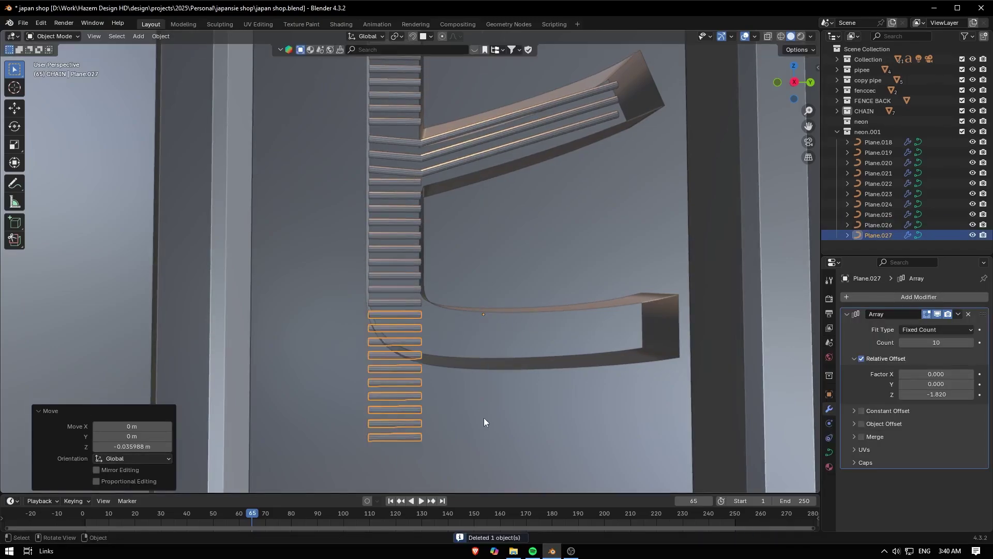
pyautogui.click(968, 315)
# Nudge the single tube's starting point along Y and stretch its opposite end along Y to the bottom stroke's far end.
pyautogui.press('Tab')
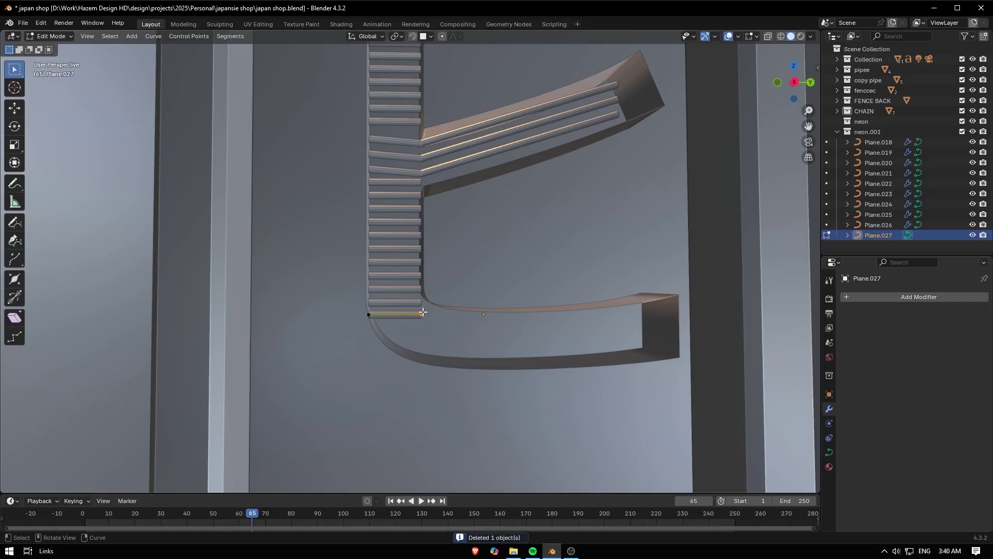
pyautogui.press('g')
pyautogui.press('y')
pyautogui.click(371, 326)
pyautogui.click(445, 315)
pyautogui.press('g')
pyautogui.press('y')
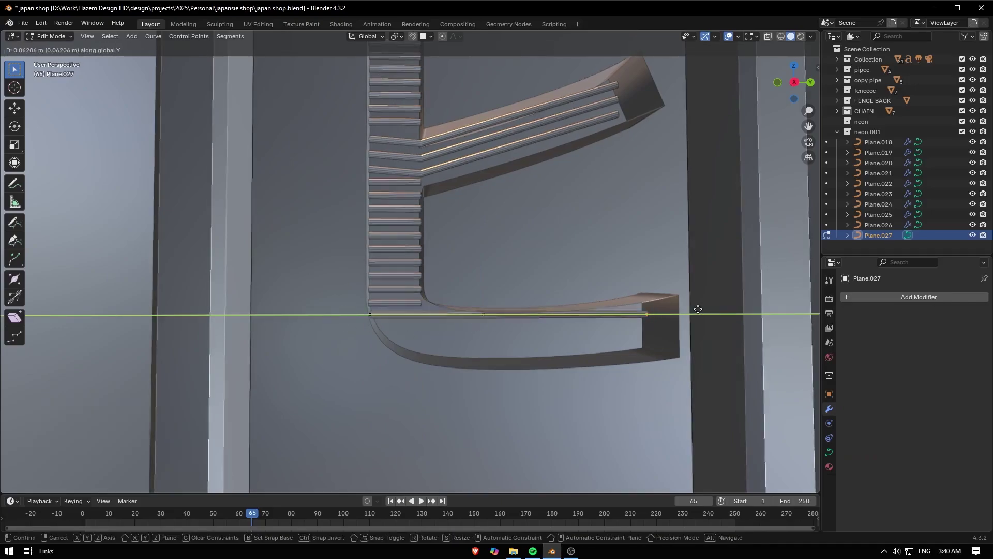
pyautogui.click(651, 318)
# Raise the long tube's far end about 0.0024 m in Z to follow the upward curve.
pyautogui.press('g')
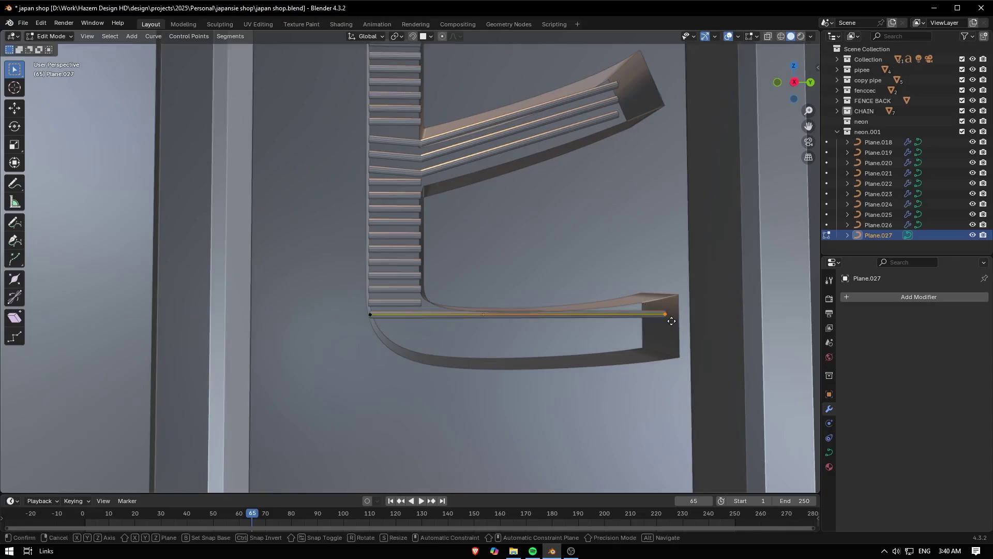
pyautogui.press('z')
pyautogui.click(619, 315)
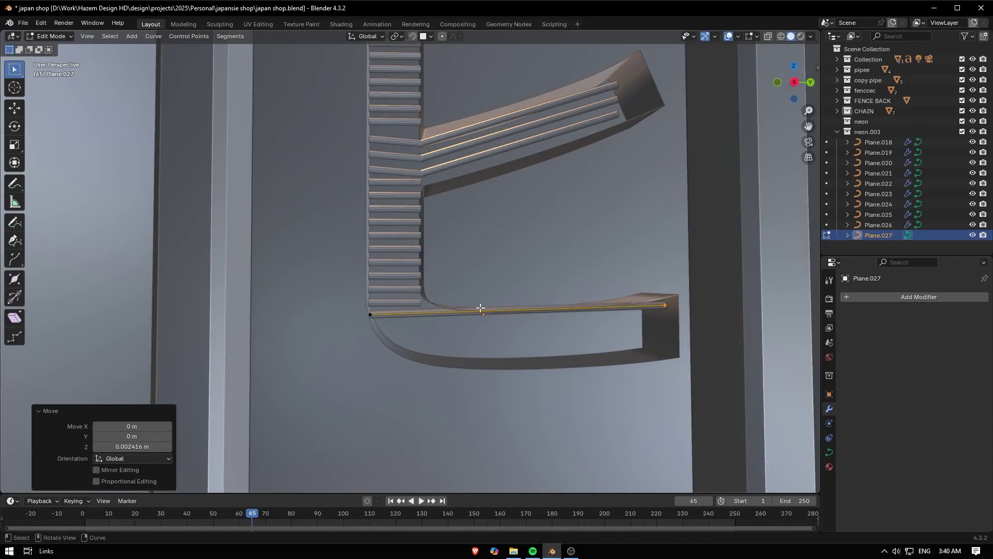
# Subdivide the long tube and lower its new middle point about 0.0024 m in Z to bend it along the stroke.
pyautogui.moveTo(382, 316); pyautogui.dragTo(327, 327)
pyautogui.rightClick(522, 299)
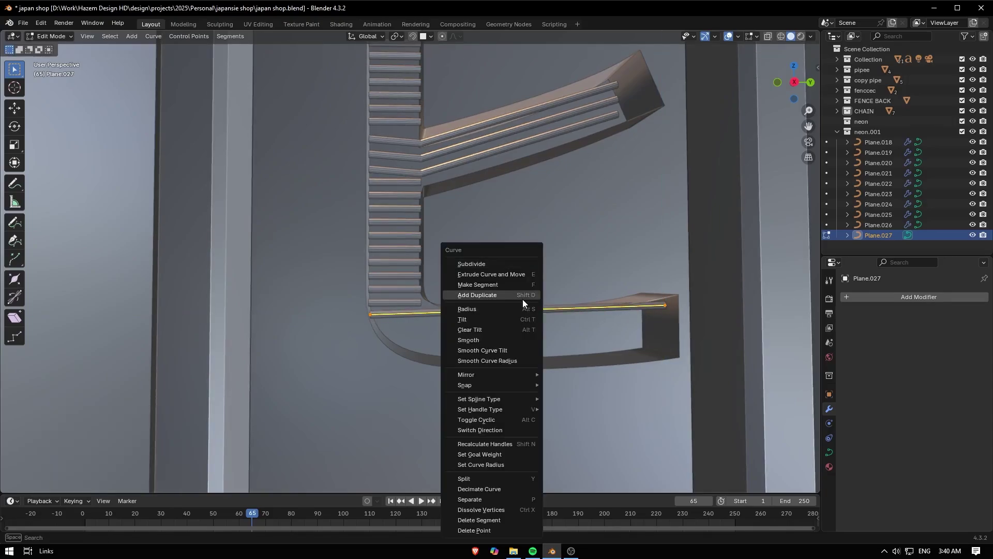
pyautogui.click(491, 262)
pyautogui.press('g')
pyautogui.press('z')
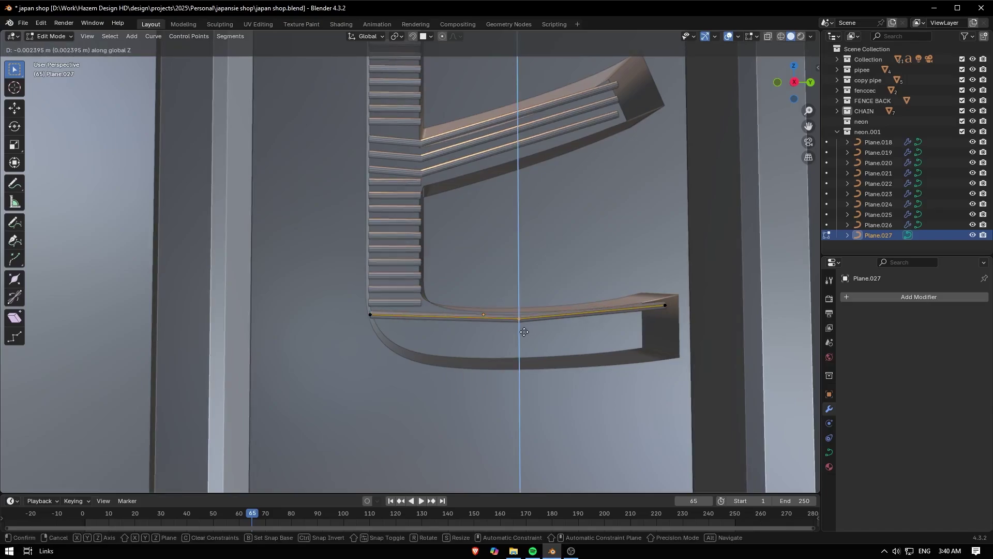
pyautogui.click(525, 332)
pyautogui.press('Tab')
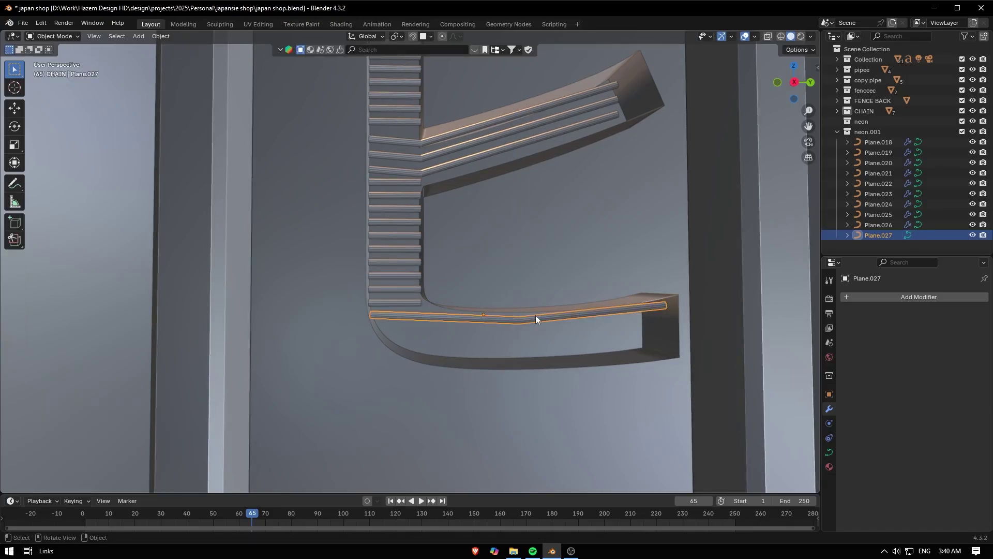
pyautogui.press('g')
pyautogui.press('z')
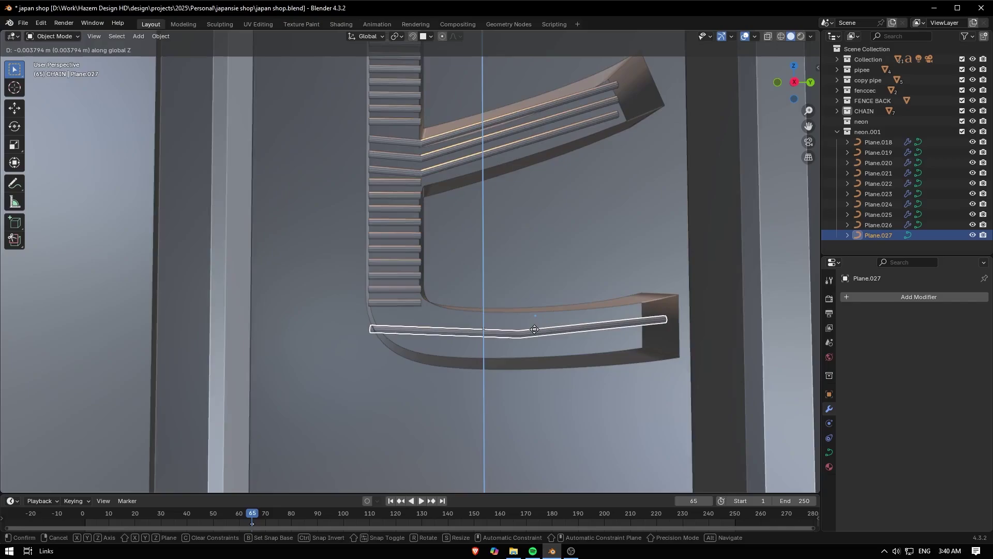
pyautogui.click(536, 321)
pyautogui.hotkey('ctrl', 'z')
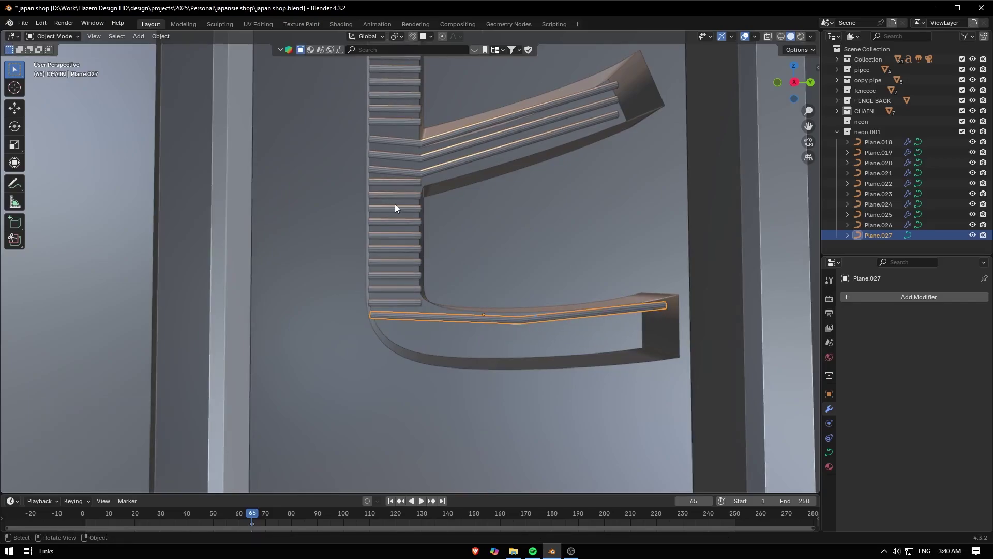
# Duplicate the bent bottom tube and lower the copy about 0.0032 m in Z.
pyautogui.hotkey('shift', 'd')
pyautogui.rightClick(562, 297)
pyautogui.press('g')
pyautogui.press('z')
pyautogui.click(558, 312)
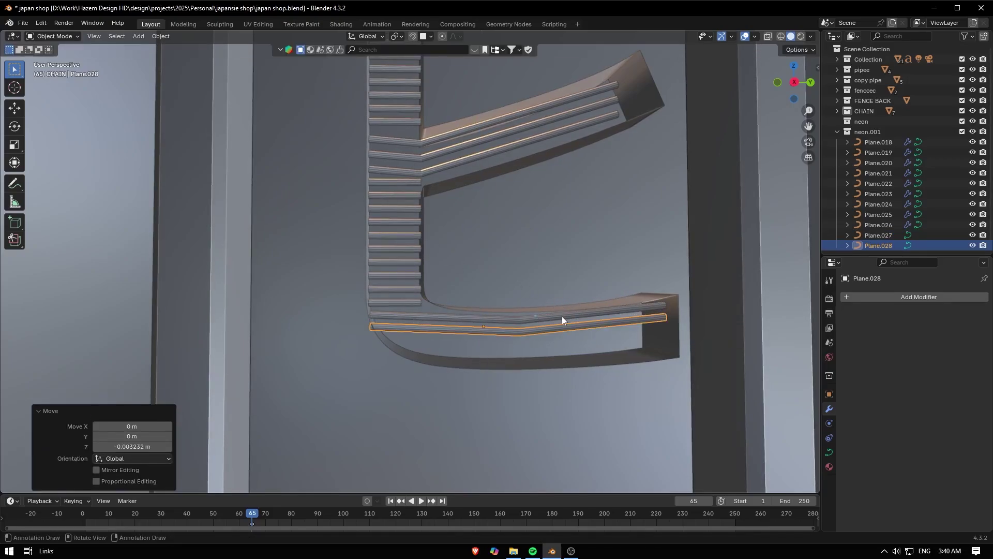
# Shift the lowered bottom tube's starting point about 0.0011 m along Y to follow the stroke's curved corner.
pyautogui.press('Tab')
pyautogui.moveTo(382, 316); pyautogui.dragTo(337, 342)
pyautogui.press('g')
pyautogui.press('y')
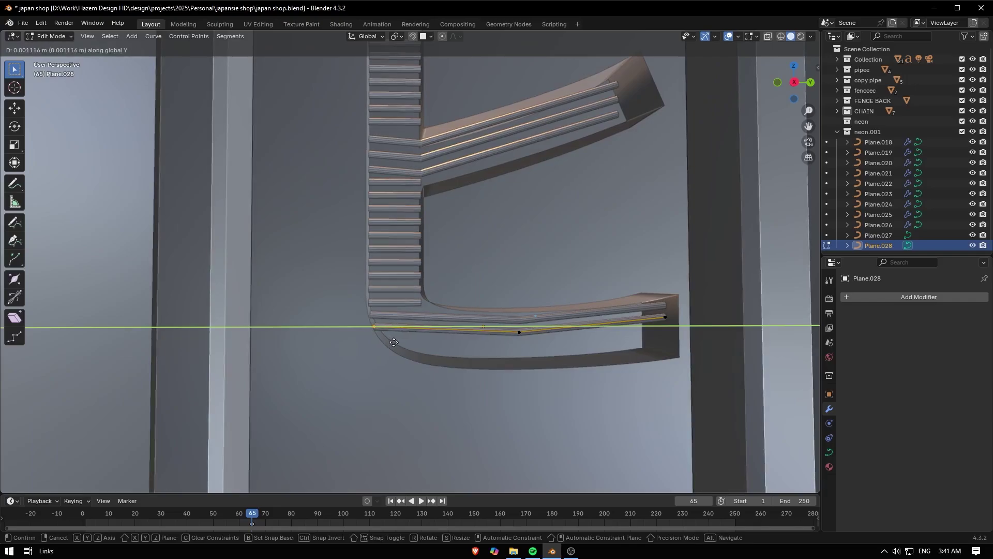
pyautogui.click(394, 342)
pyautogui.press('Tab')
# Duplicate the lowest bent tube and move the copy down in Z, deeper into the bottom stroke.
pyautogui.hotkey('shift', 'd')
pyautogui.rightClick(578, 323)
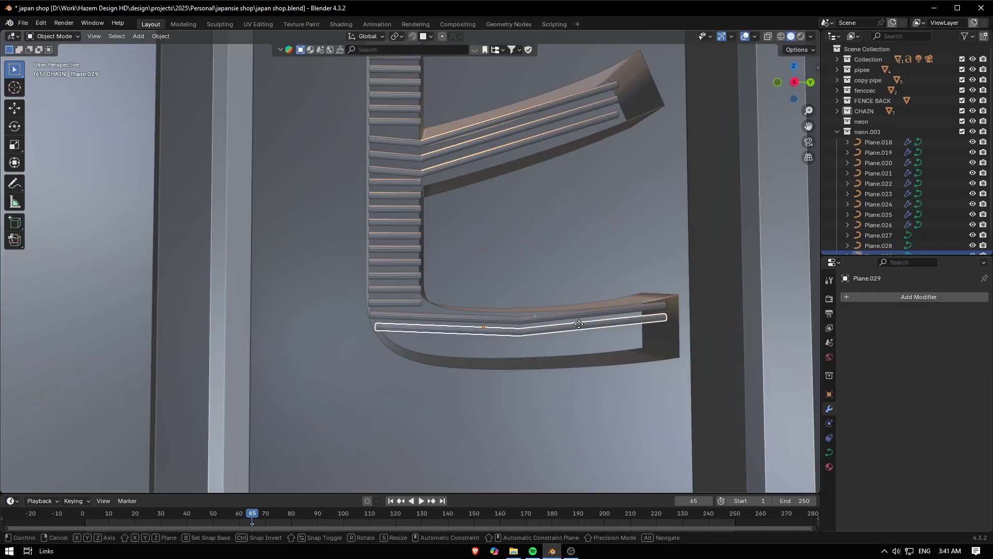
pyautogui.press('g')
pyautogui.press('z')
pyautogui.click(551, 340)
# Move the new lowest tube's starting point about 0.0033 m along Y to stay inside the rounded corner.
pyautogui.press('Tab')
pyautogui.press('g')
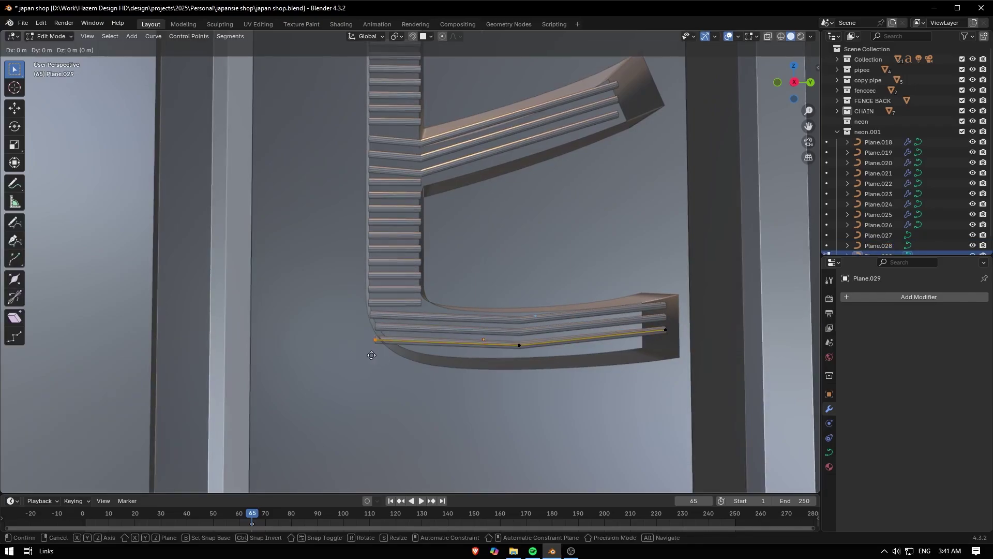
pyautogui.press('y')
pyautogui.click(385, 352)
pyautogui.scroll(-4, 385, 353)
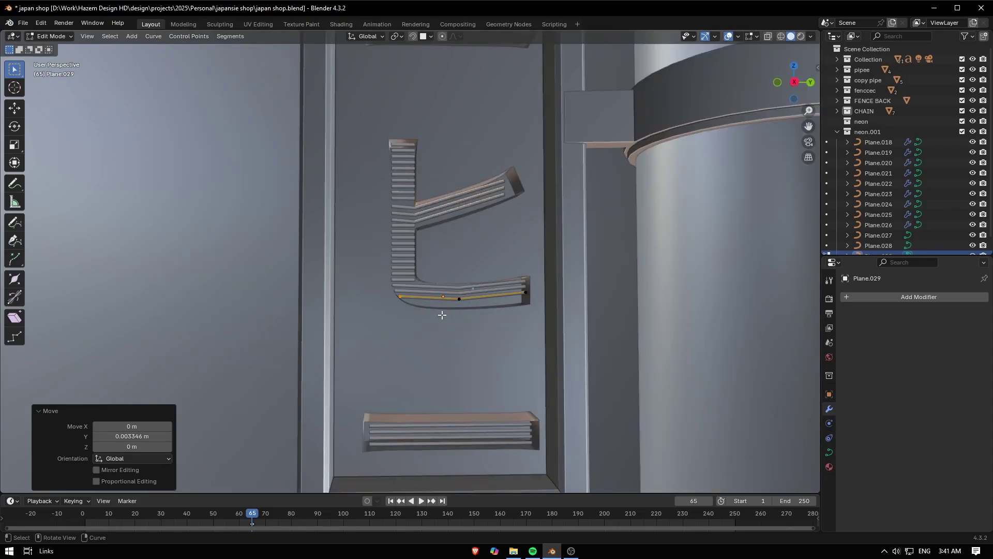
pyautogui.moveTo(481, 341); pyautogui.dragTo(495, 315, button='middle')
pyautogui.moveTo(453, 217); pyautogui.dragTo(438, 241, button='middle')
pyautogui.scroll(-3, 423, 193)
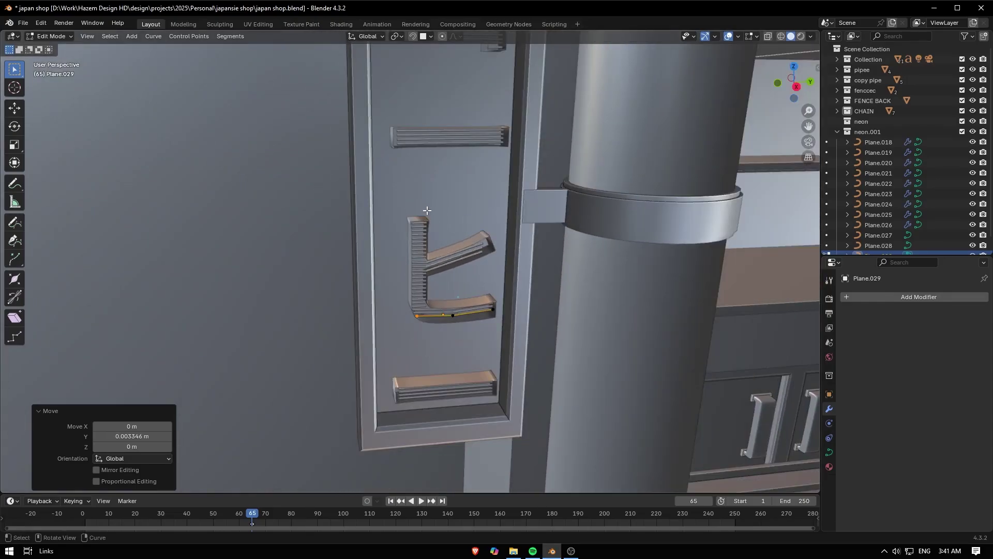
pyautogui.press('Tab')
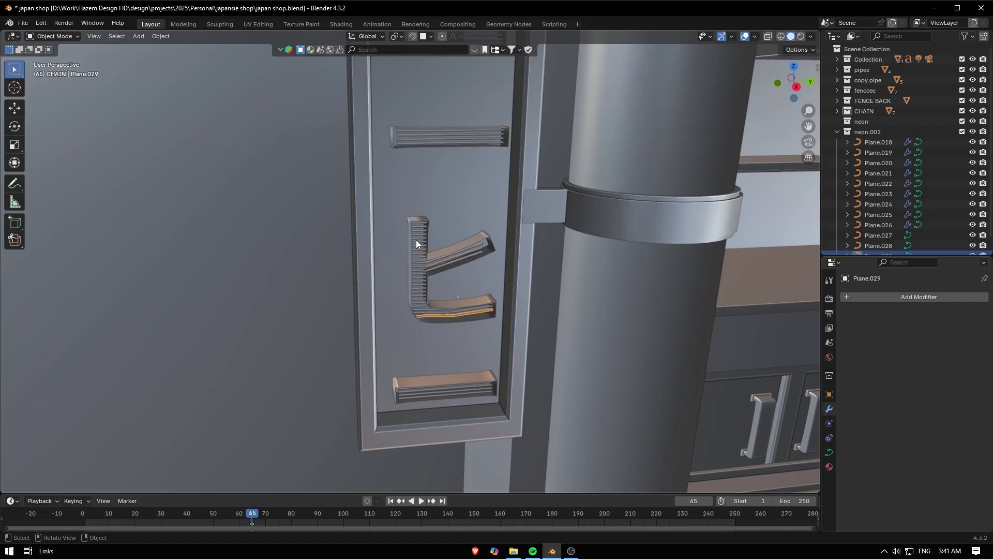
# Examine the neon tube arrays across all characters of the sign.
pyautogui.click(416, 240)
pyautogui.keyDown('shift'); pyautogui.click(444, 256); pyautogui.keyUp('shift')
pyautogui.click(870, 145)
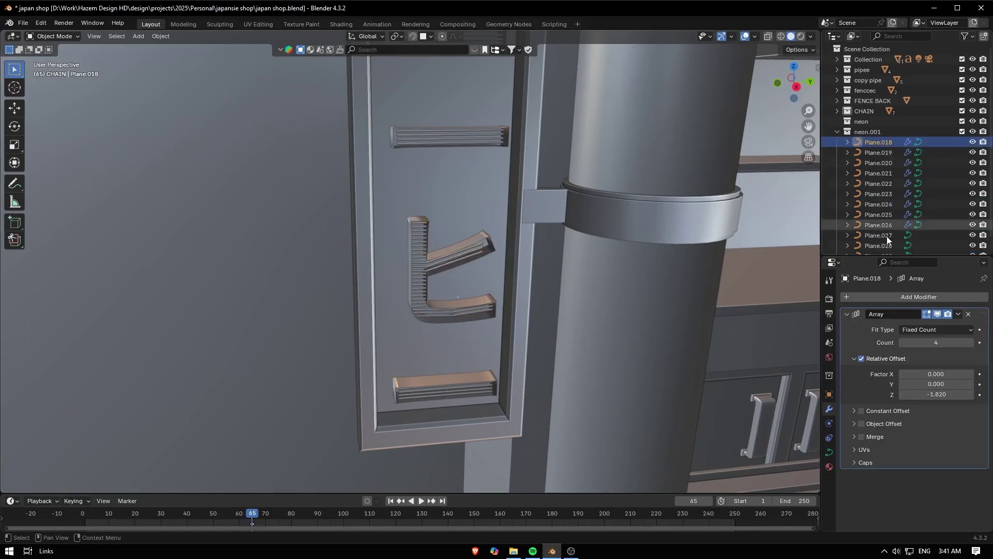
pyautogui.scroll(-1, 884, 207)
pyautogui.keyDown('shift'); pyautogui.click(889, 241); pyautogui.keyUp('shift')
pyautogui.moveTo(543, 321); pyautogui.dragTo(494, 317, button='middle')
pyautogui.keyDown('shift'); pyautogui.moveTo(450, 79); pyautogui.dragTo(412, 168, button='middle'); pyautogui.keyUp('shift')
pyautogui.moveTo(477, 194); pyautogui.dragTo(646, 368, button='middle')
pyautogui.scroll(-5, 350, 218)
pyautogui.click(329, 220)
pyautogui.scroll(4, 329, 220)
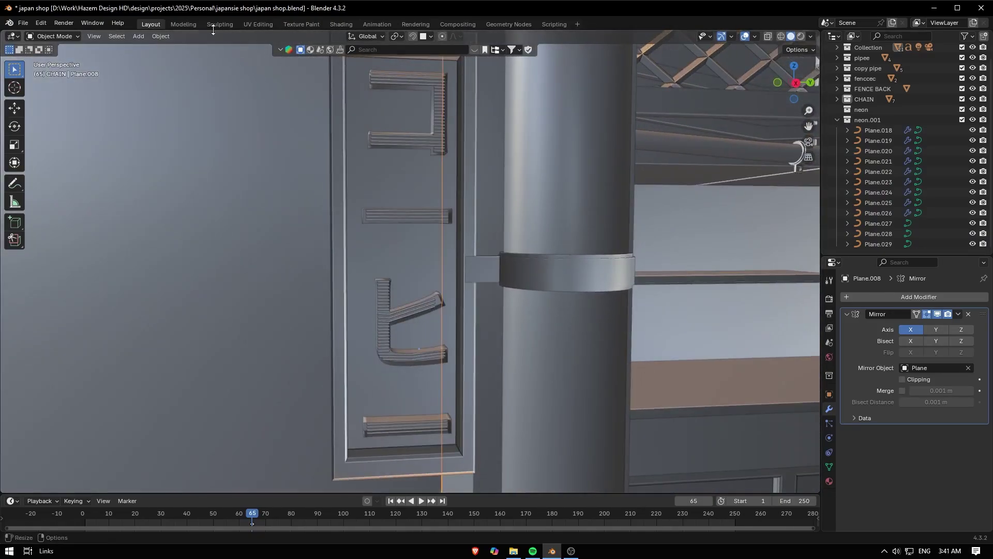
# Create a new material on the vertical tube array of the コ character (Plane.019).
pyautogui.click(829, 481)
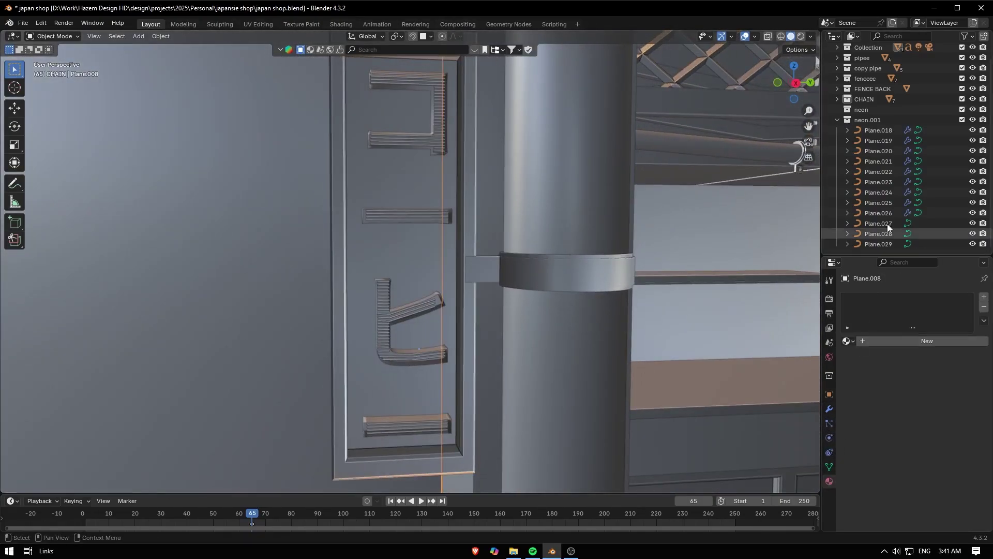
pyautogui.click(879, 140)
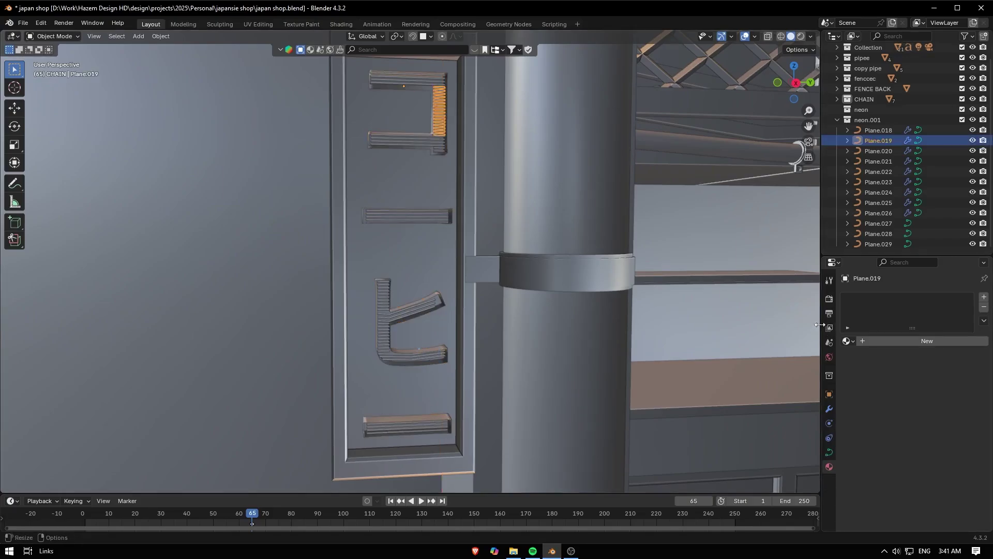
pyautogui.click(849, 341)
pyautogui.click(929, 341)
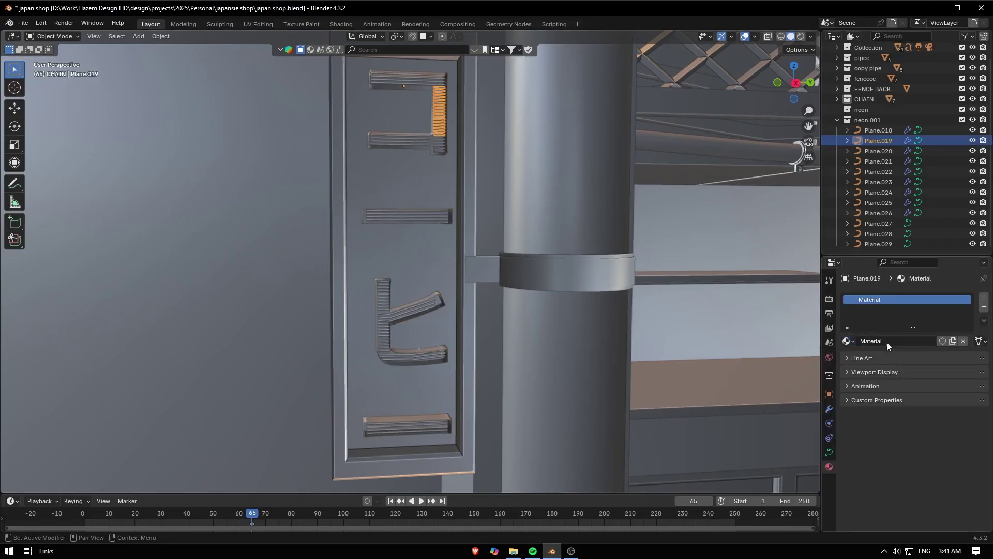
# Switch the scene's render engine to EEVEE.
pyautogui.click(830, 299)
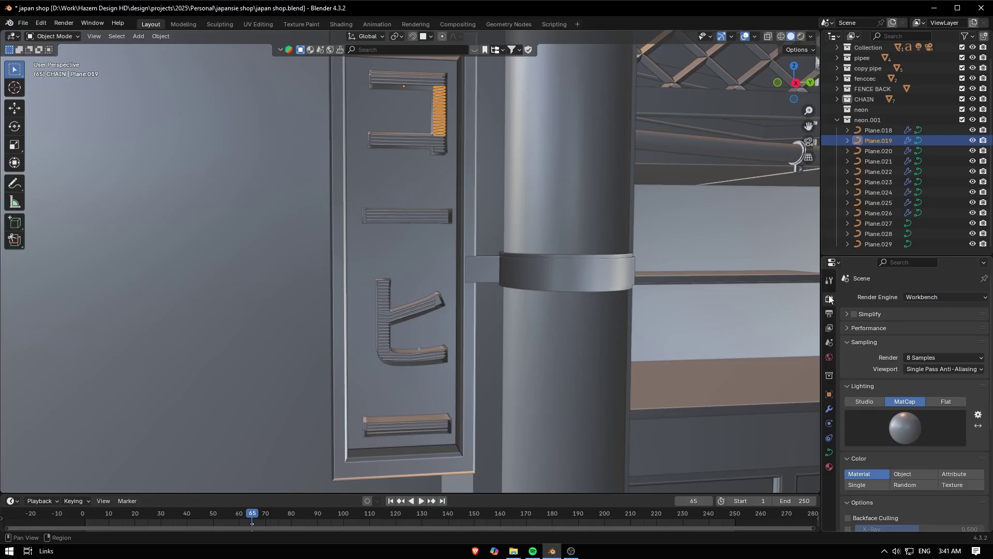
pyautogui.click(929, 297)
pyautogui.click(927, 309)
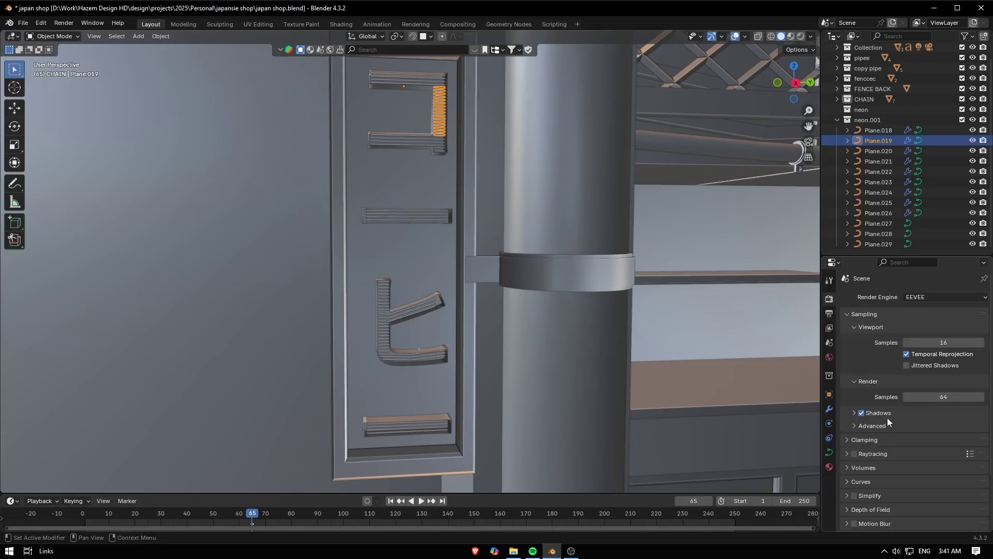
# Set the new material's emission colour to green #00FF27FF and raise its emission strength.
pyautogui.click(829, 466)
pyautogui.scroll(-5, 926, 413)
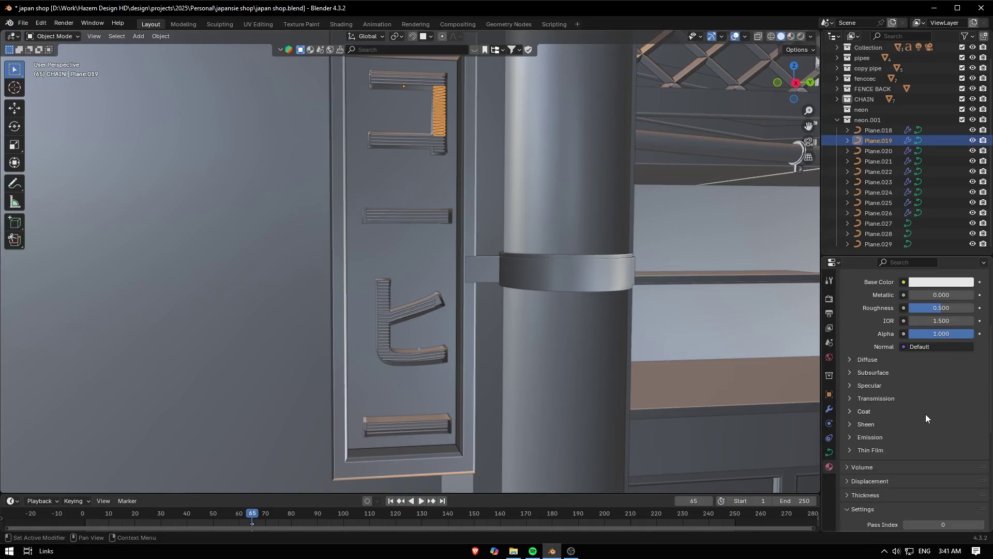
pyautogui.scroll(-5, 905, 398)
pyautogui.click(858, 333)
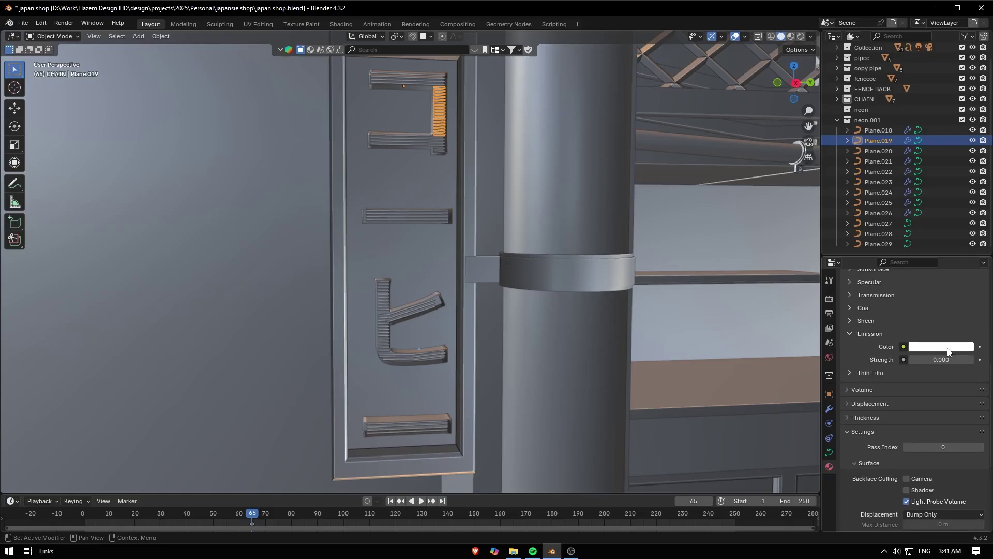
pyautogui.click(942, 347)
pyautogui.click(886, 193)
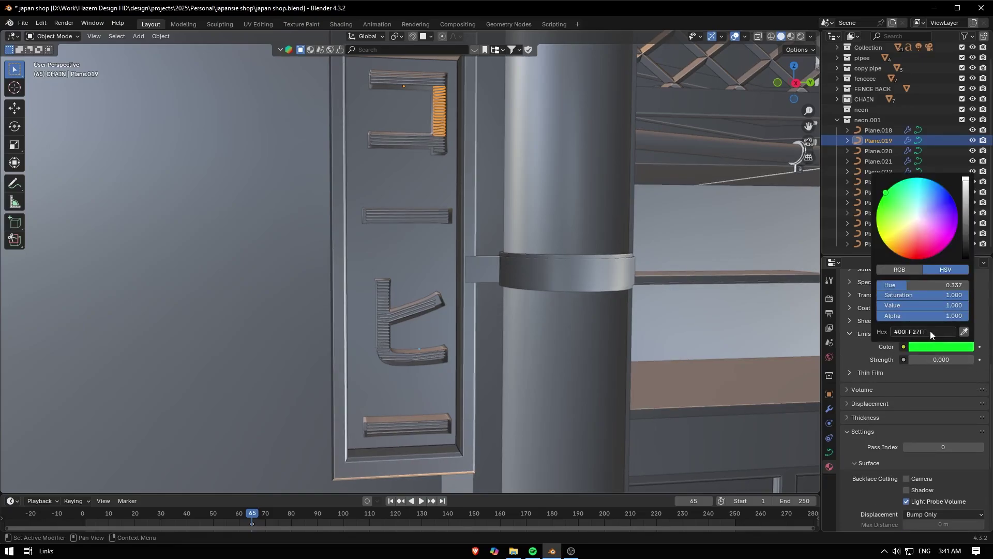
pyautogui.moveTo(935, 357); pyautogui.dragTo(955, 357)
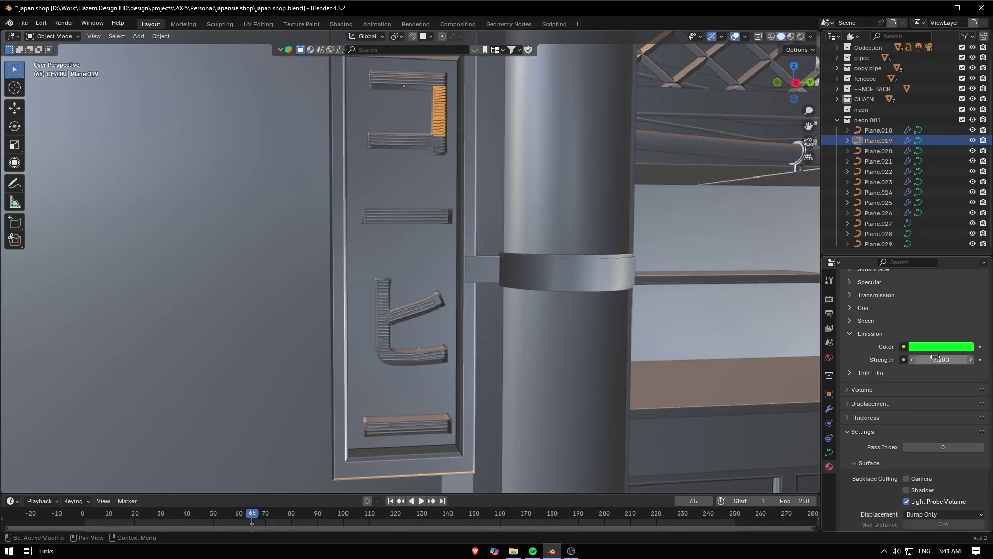
# Collect the tube arrays and single bent tubes of the characters into one selection, object by object.
pyautogui.click(405, 141)
pyautogui.keyDown('shift'); pyautogui.click(427, 82); pyautogui.keyUp('shift')
pyautogui.keyDown('shift'); pyautogui.click(425, 217); pyautogui.keyUp('shift')
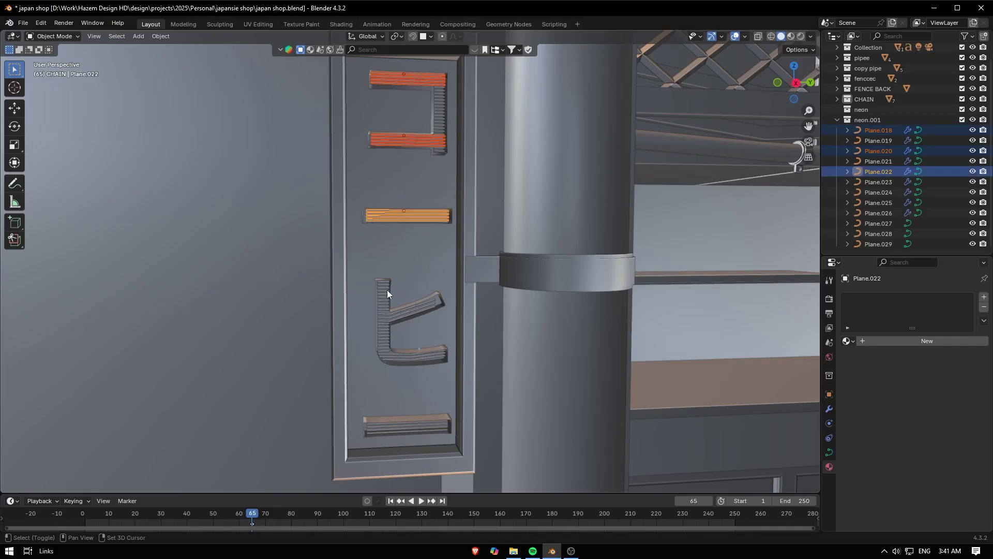
pyautogui.keyDown('shift'); pyautogui.click(387, 290); pyautogui.keyUp('shift')
pyautogui.keyDown('shift'); pyautogui.click(396, 312); pyautogui.keyUp('shift')
pyautogui.keyDown('shift'); pyautogui.click(387, 337); pyautogui.keyUp('shift')
pyautogui.hotkey('ctrl', 'z')
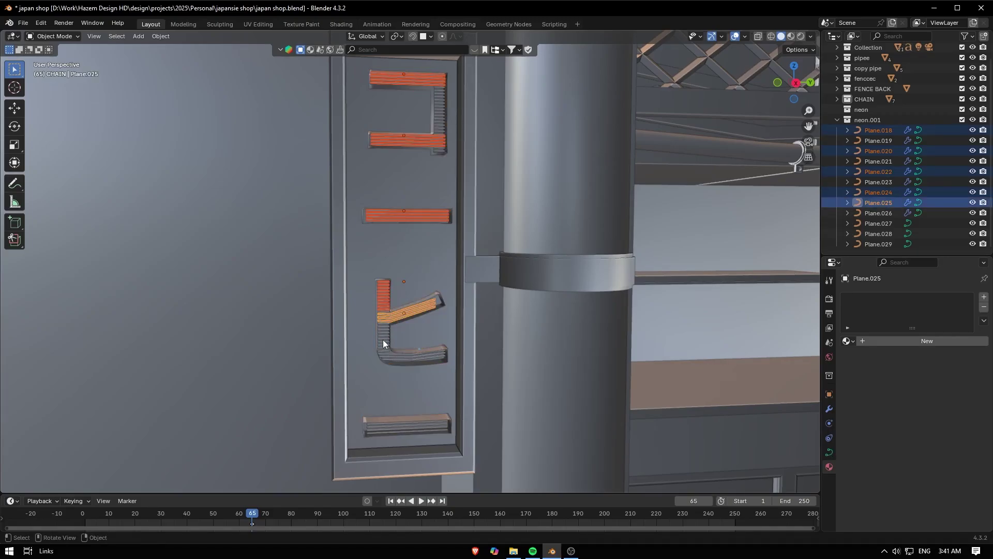
pyautogui.keyDown('shift'); pyautogui.click(382, 340); pyautogui.keyUp('shift')
pyautogui.keyDown('shift'); pyautogui.click(415, 356); pyautogui.keyUp('shift')
pyautogui.hotkey('ctrl', 'z')
pyautogui.keyDown('shift'); pyautogui.click(417, 357); pyautogui.keyUp('shift')
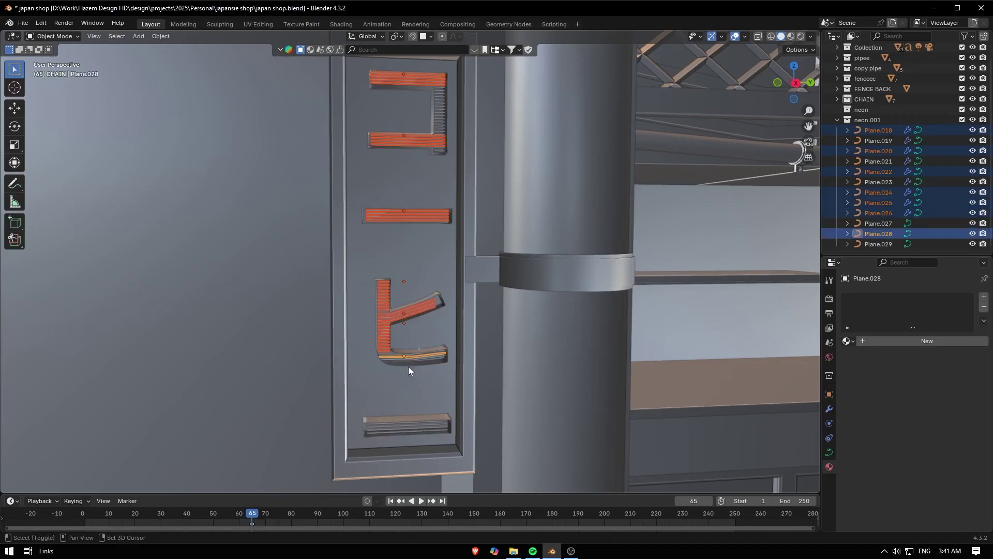
pyautogui.scroll(6, 410, 356)
pyautogui.moveTo(413, 376); pyautogui.dragTo(424, 337, button='middle')
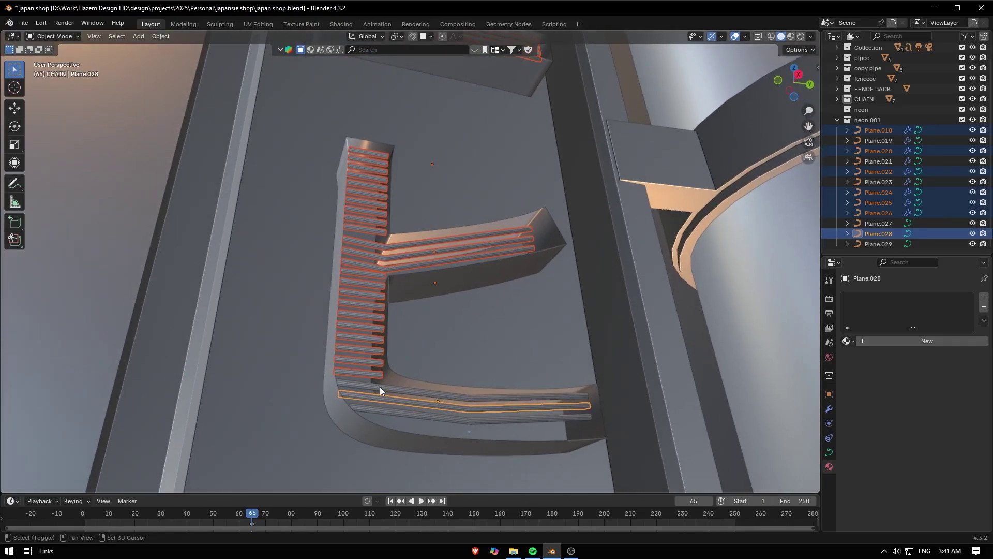
pyautogui.keyDown('shift'); pyautogui.click(380, 387); pyautogui.keyUp('shift')
pyautogui.keyDown('shift'); pyautogui.click(380, 407); pyautogui.keyUp('shift')
pyautogui.scroll(-8, 393, 398)
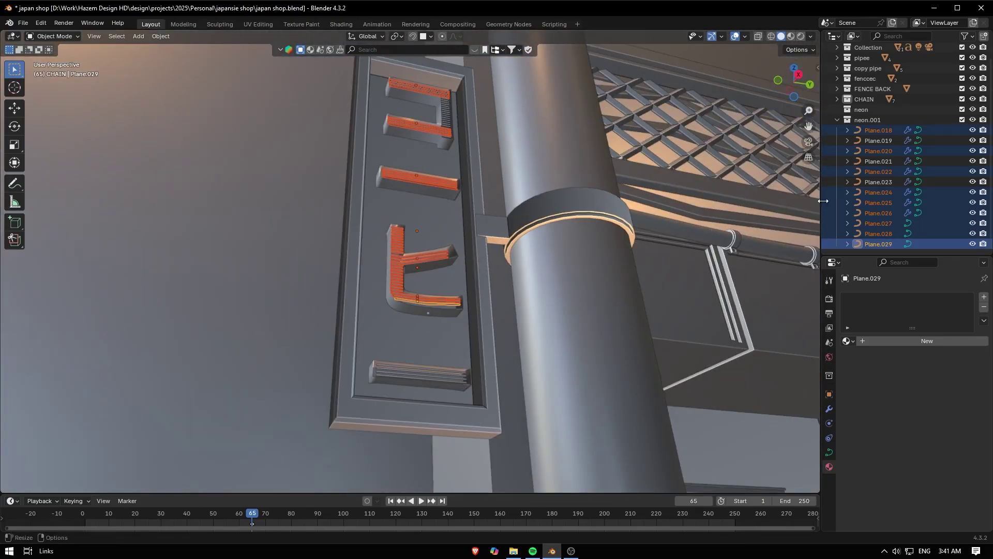
# Select all objects in the neon.001 collection.
pyautogui.rightClick(867, 120)
pyautogui.click(780, 201)
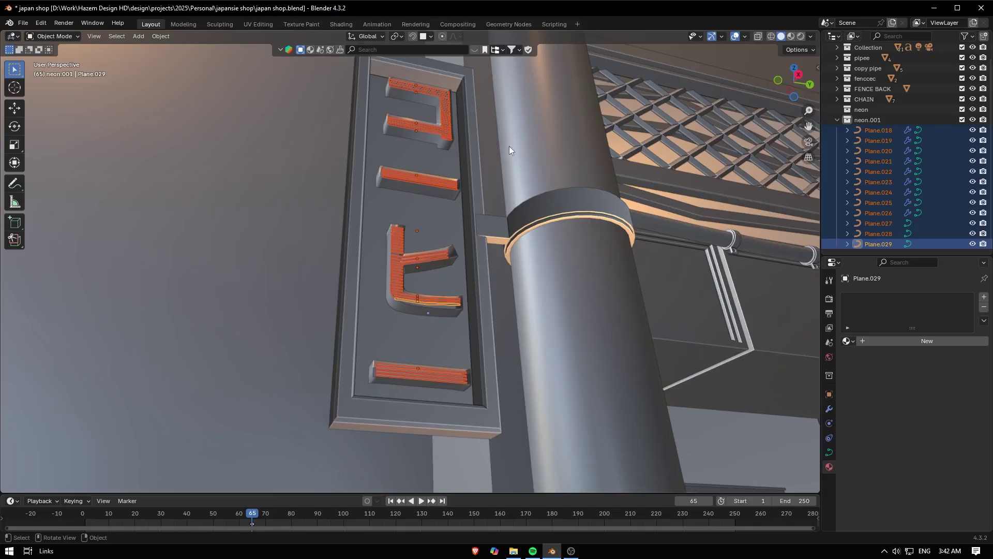
pyautogui.moveTo(509, 146); pyautogui.dragTo(412, 219, button='middle')
pyautogui.scroll(1, 424, 246)
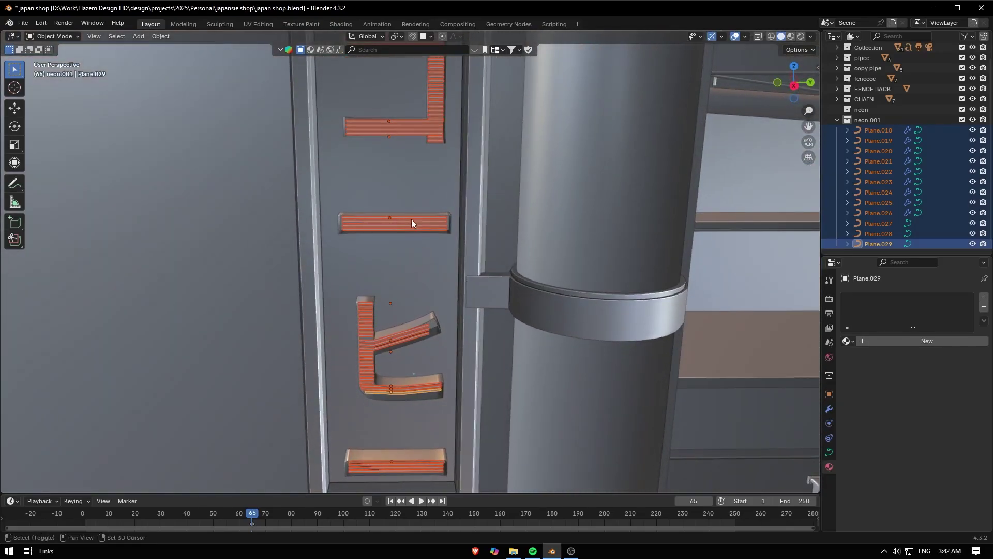
# Assign the green emissive Material to the active tube and link it to all selected tubes.
pyautogui.click(846, 341)
pyautogui.click(747, 358)
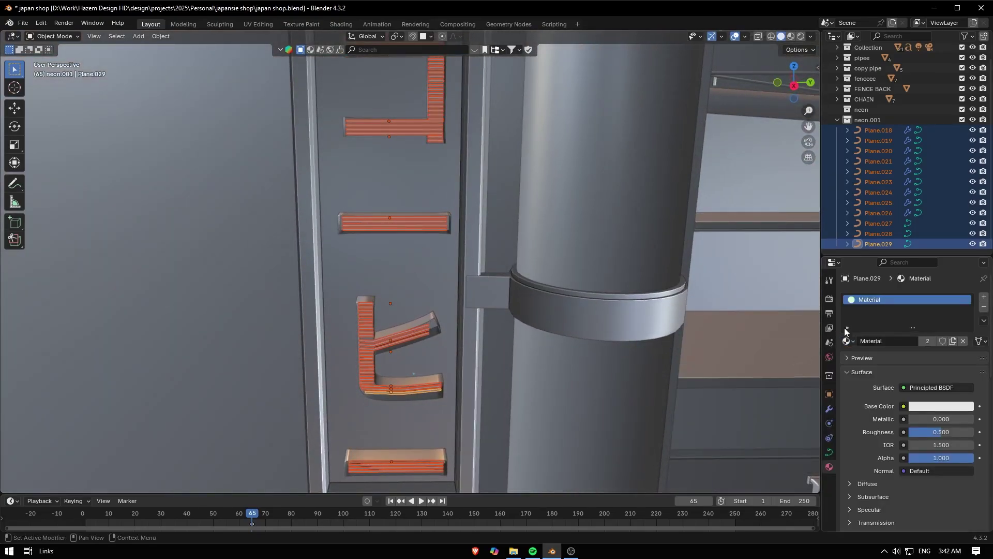
pyautogui.hotkey('ctrl', 'l')
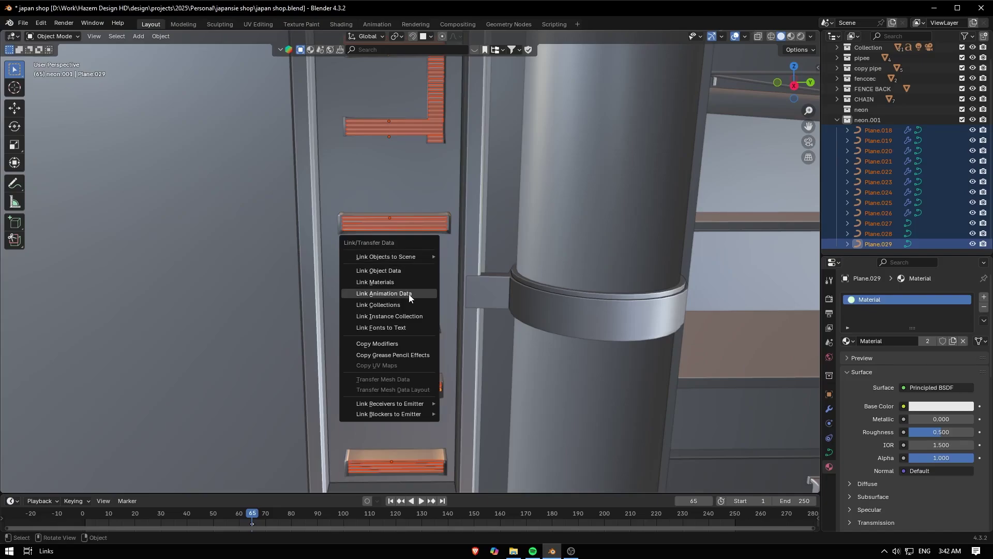
pyautogui.click(407, 281)
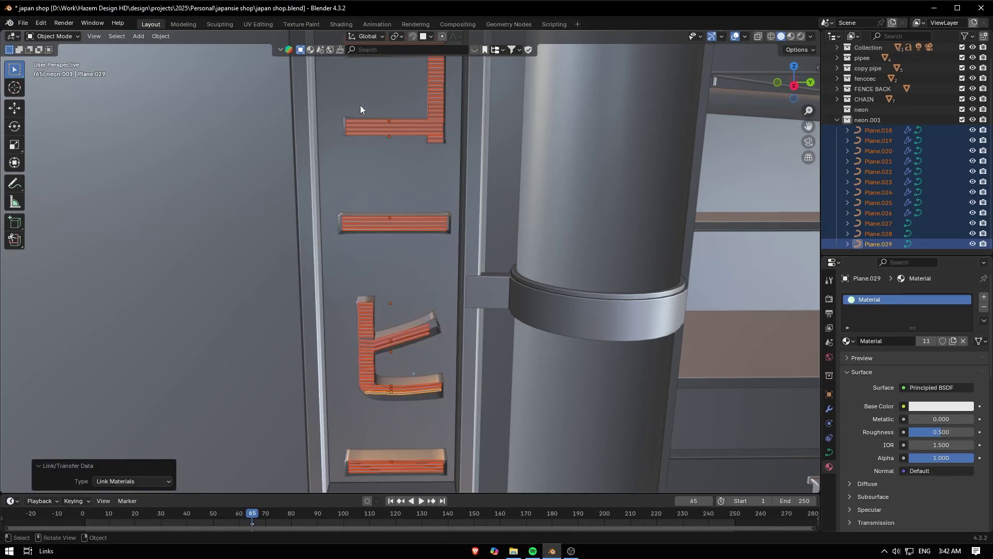
# Render the current frame from the existing camera, view the whole image, and close the result.
pyautogui.click(64, 23)
pyautogui.click(78, 32)
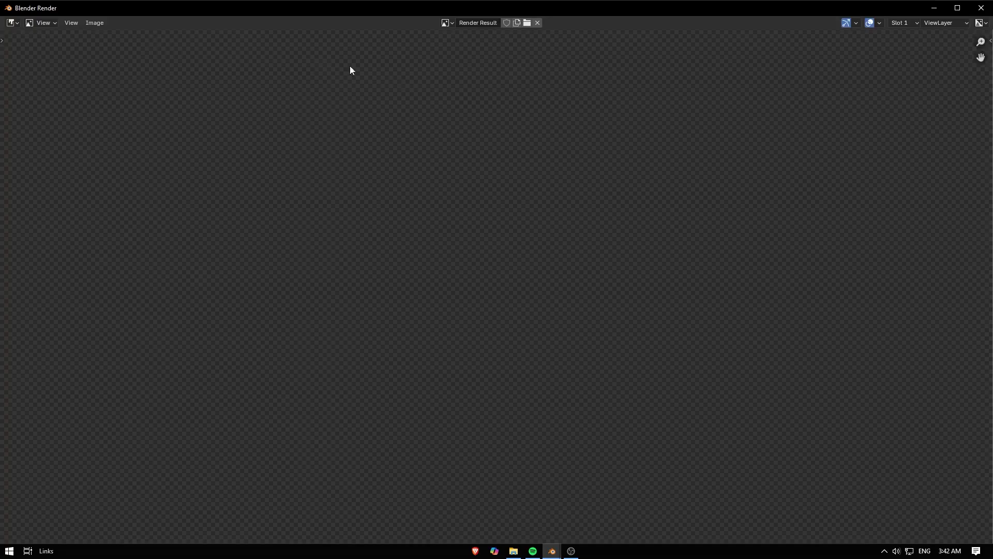
pyautogui.press('Home')
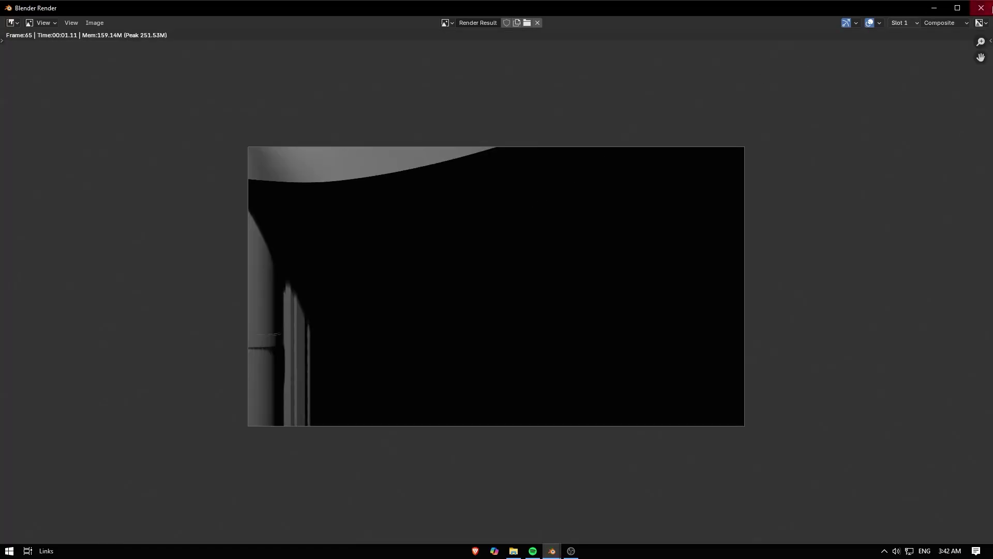
pyautogui.click(981, 7)
# Align the camera to the current close-up of the sign and render a test image of the glowing tubes.
pyautogui.press('KP_0')
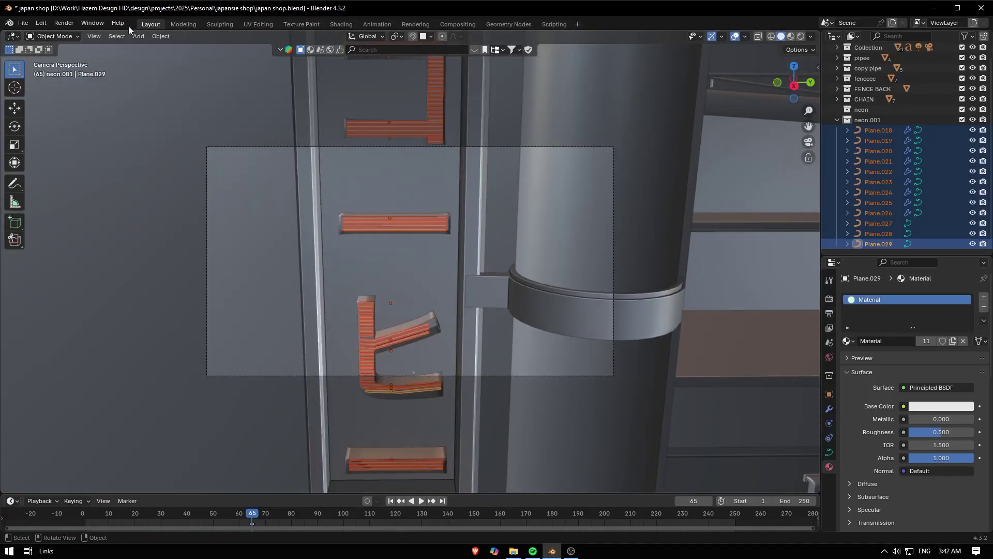
pyautogui.click(64, 23)
pyautogui.click(88, 32)
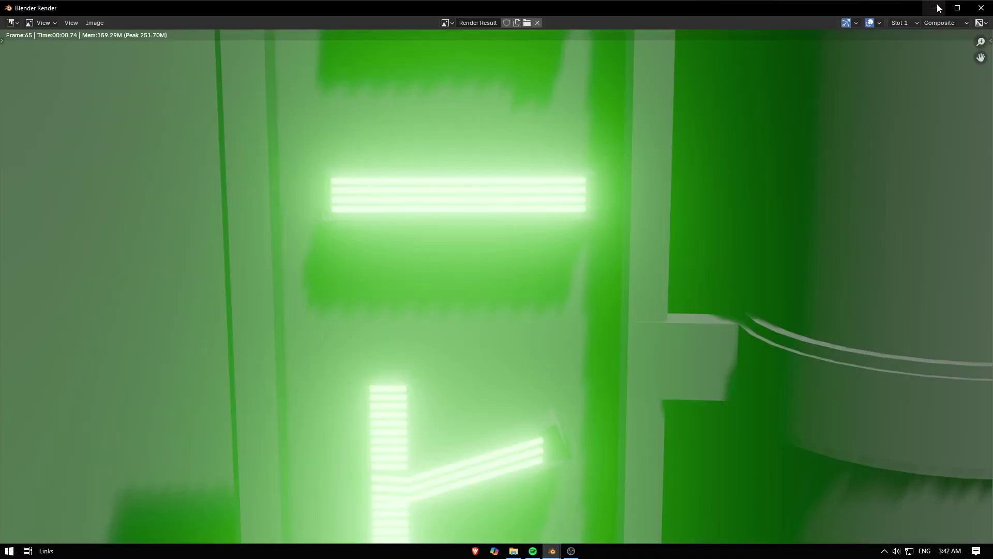
pyautogui.scroll(2, 546, 177)
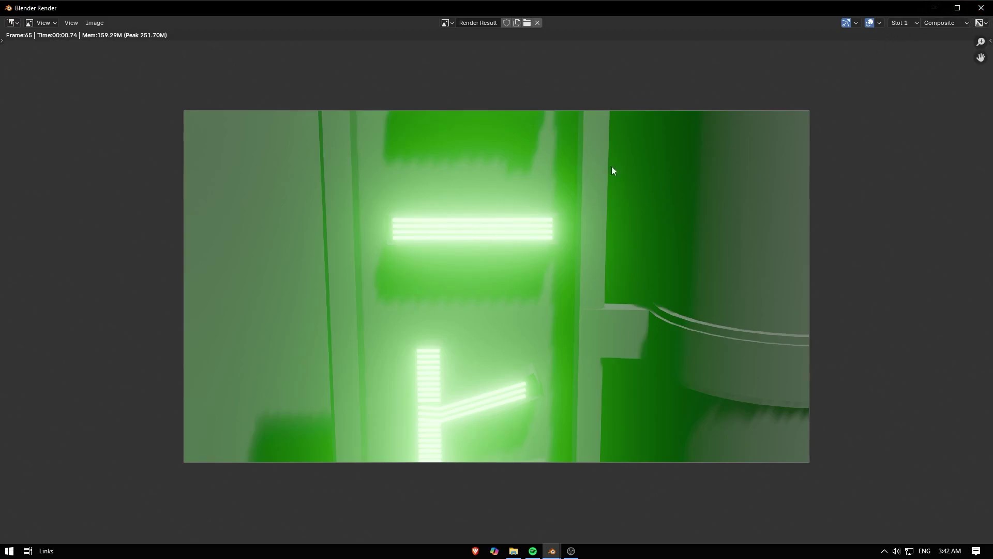
pyautogui.click(981, 7)
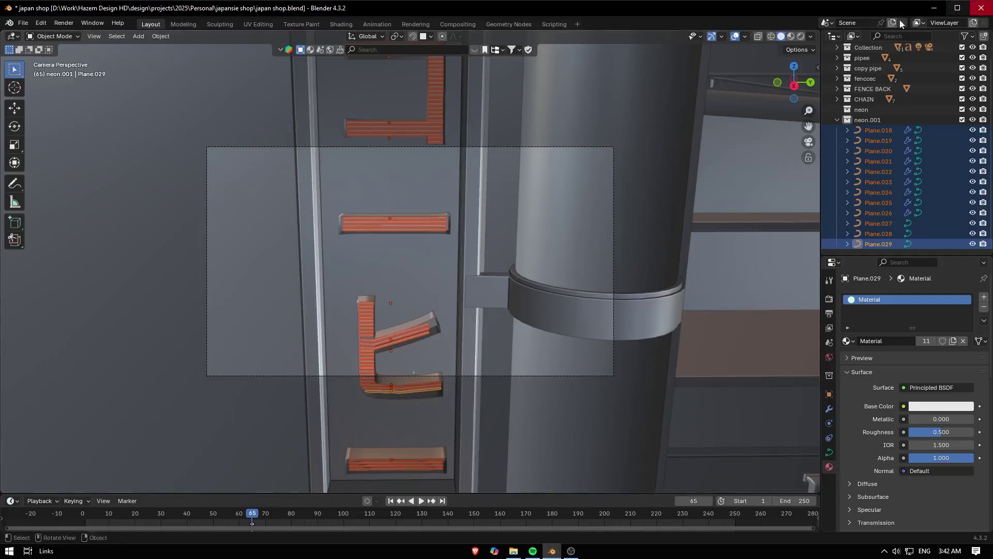
# Set the compositor's Glare node bloom threshold to 7.160.
pyautogui.click(476, 25)
pyautogui.scroll(7, 274, 218)
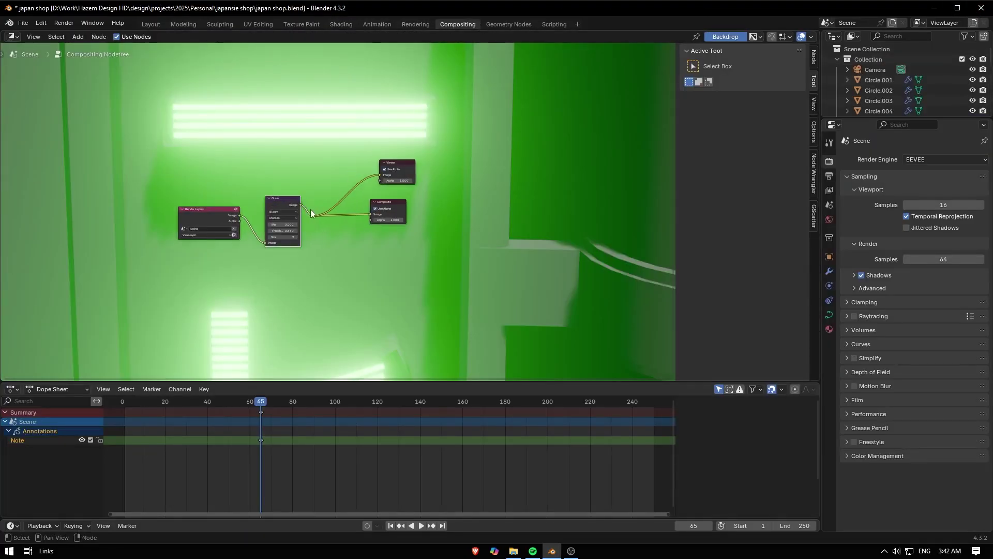
pyautogui.click(447, 243)
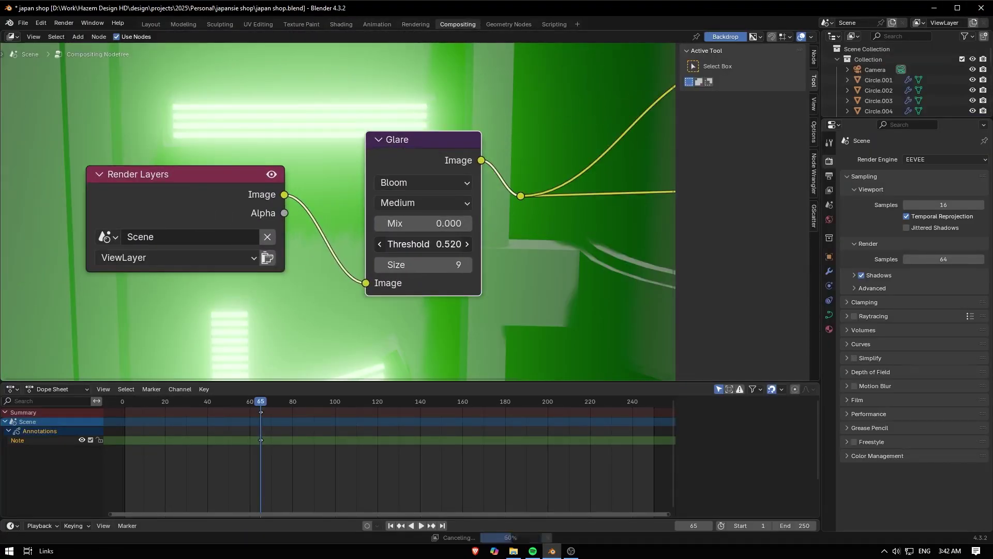
pyautogui.write('0.25')
pyautogui.press('Return')
pyautogui.moveTo(450, 244); pyautogui.dragTo(500, 244)
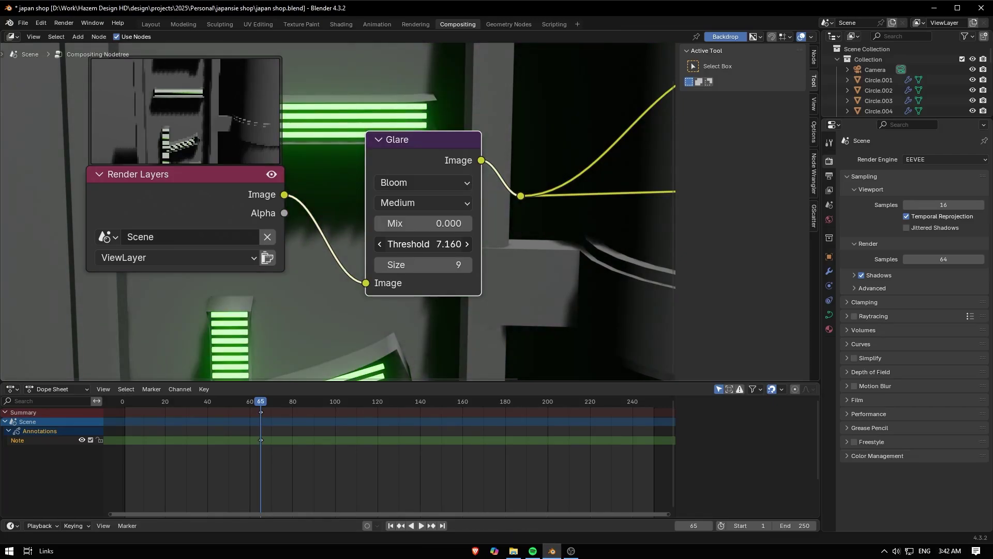
# Render the image again to check the neon glow with the adjusted Glare threshold.
pyautogui.scroll(-2, 319, 143)
pyautogui.click(64, 22)
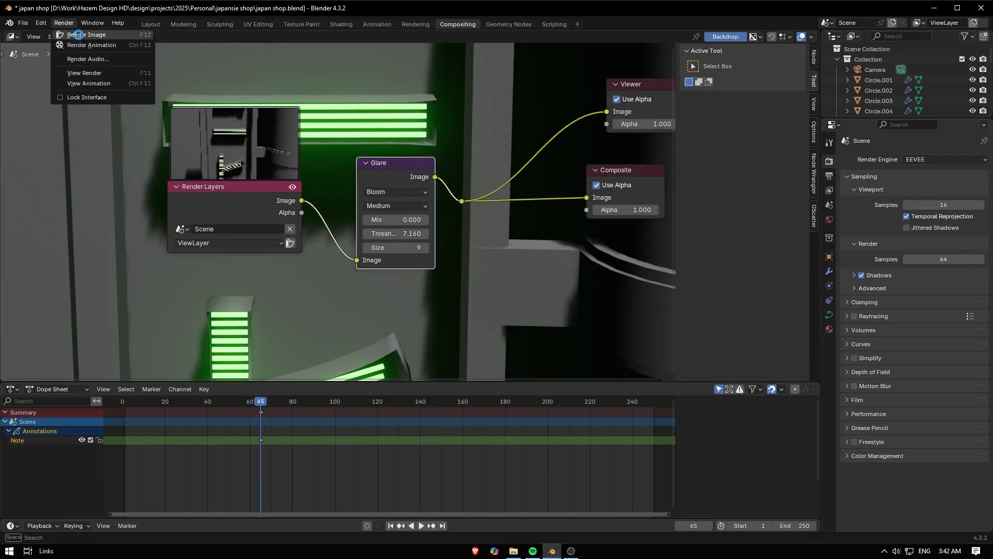
pyautogui.click(87, 34)
pyautogui.scroll(6, 516, 210)
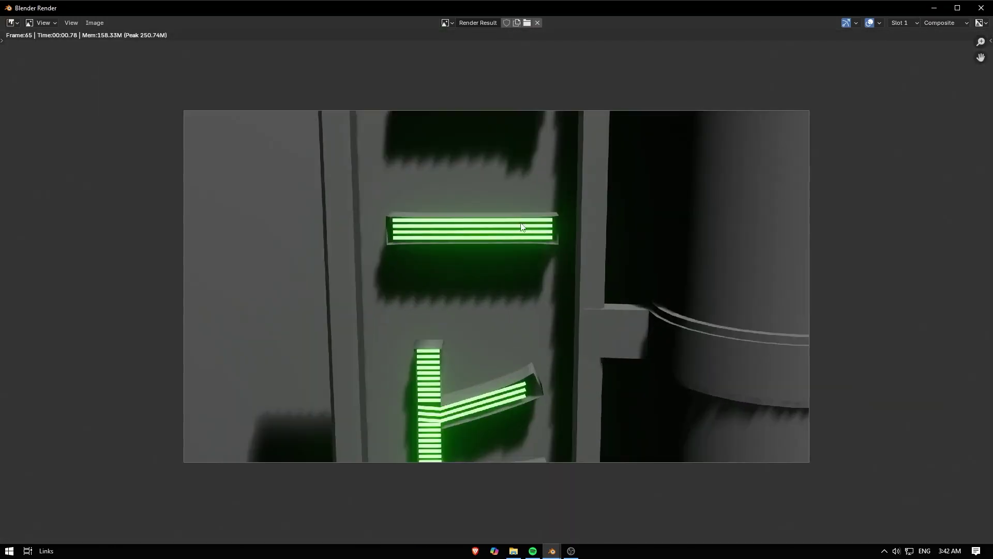